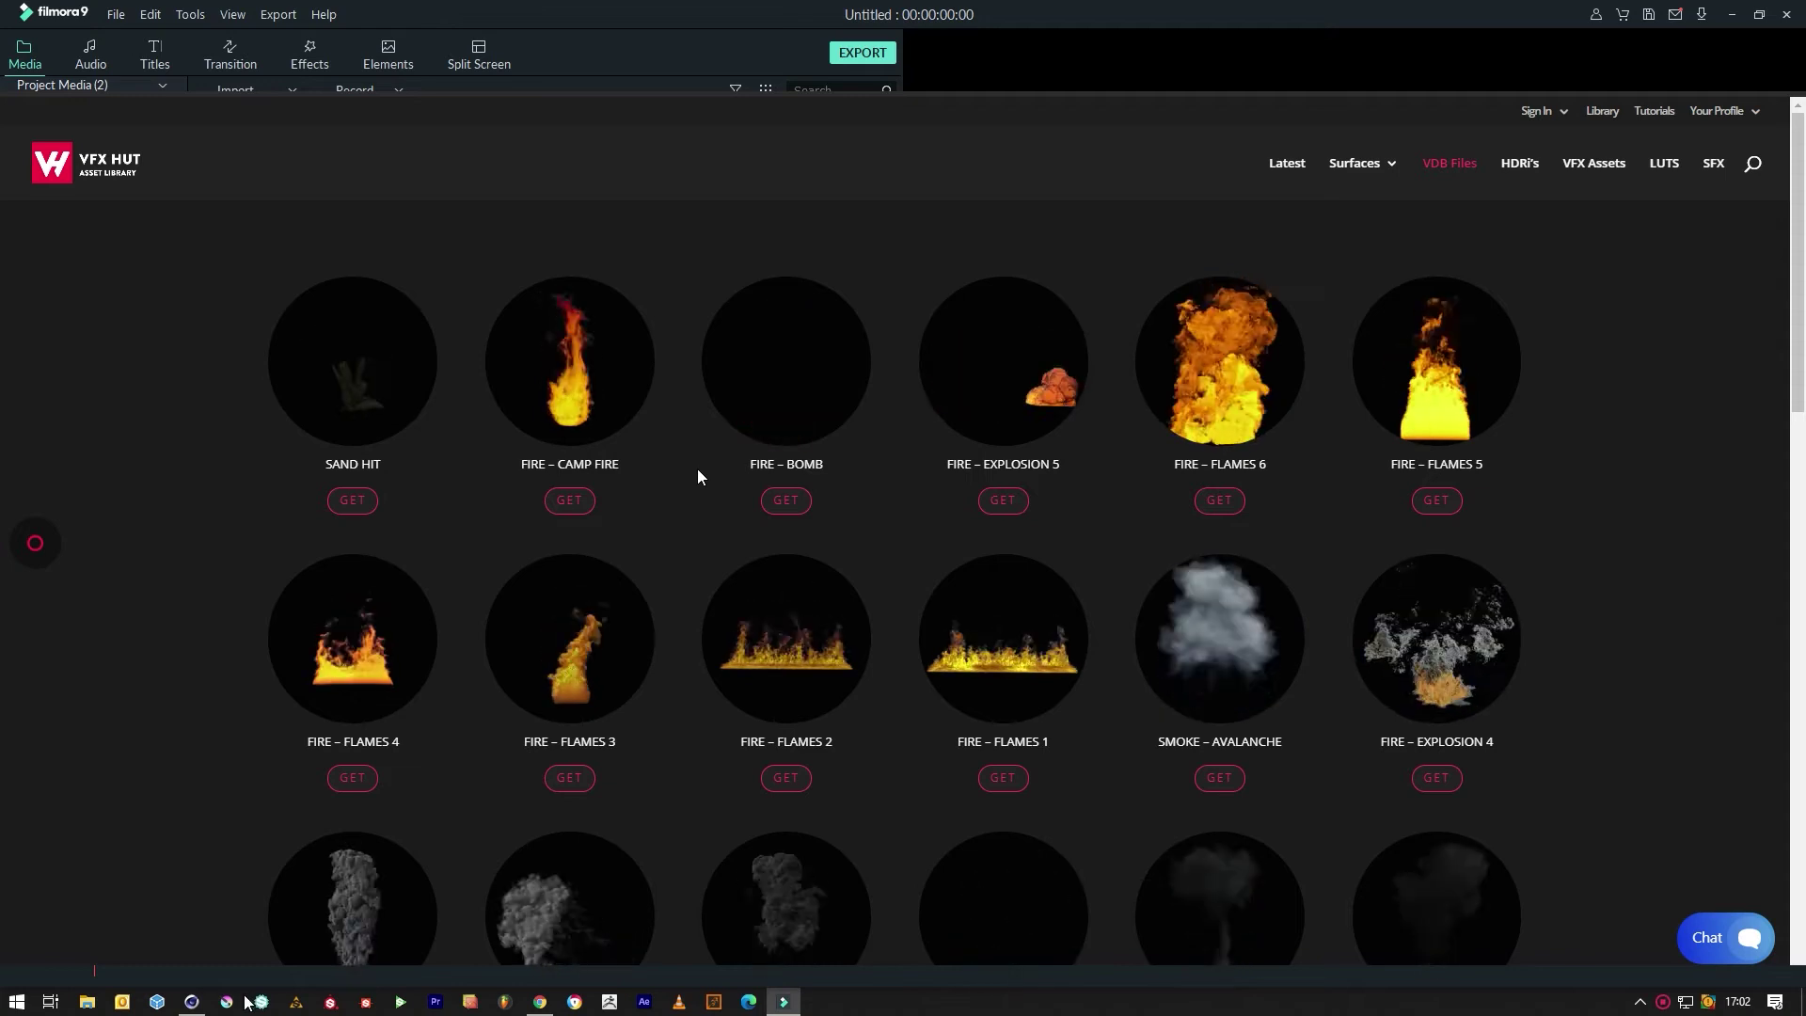
- Switch the window behind the VFX Hut VDB Files page to Cinema 4D
key(alt+Tab)
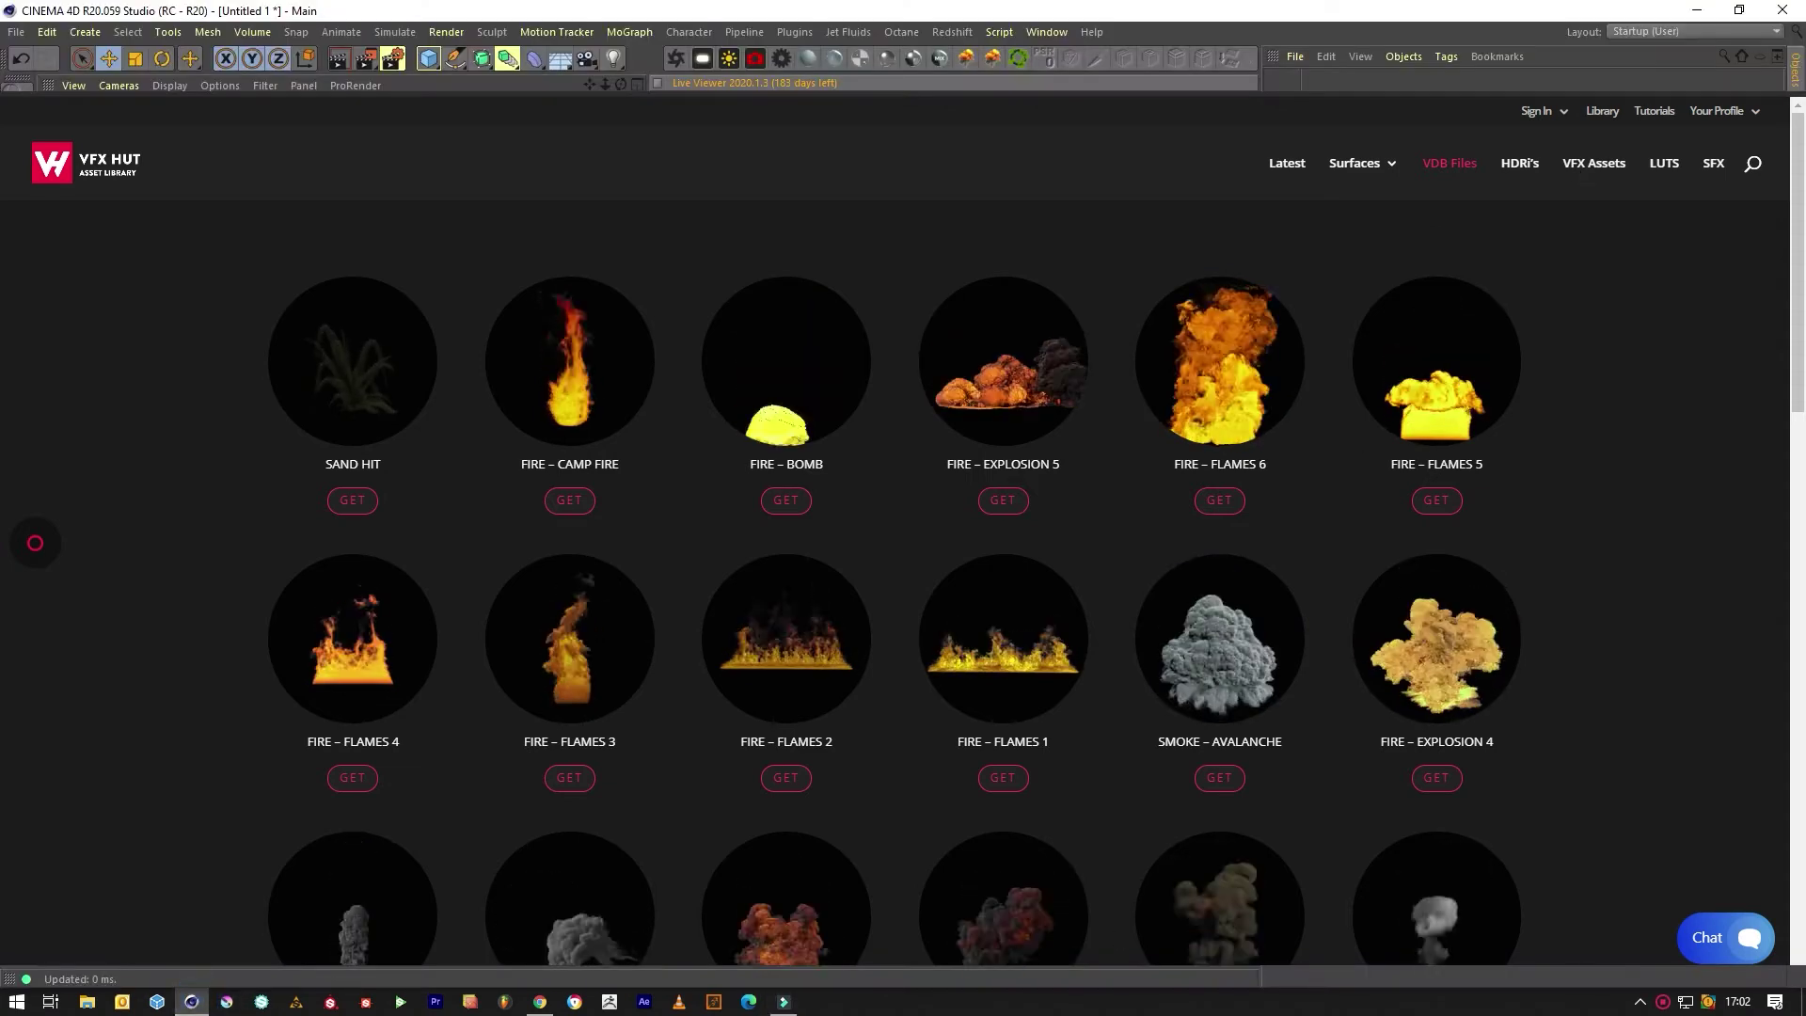
- Bring Cinema 4D to the front and restart the Octane Live Viewer render of the empty scene
mouse_move(192, 999)
click(213, 929)
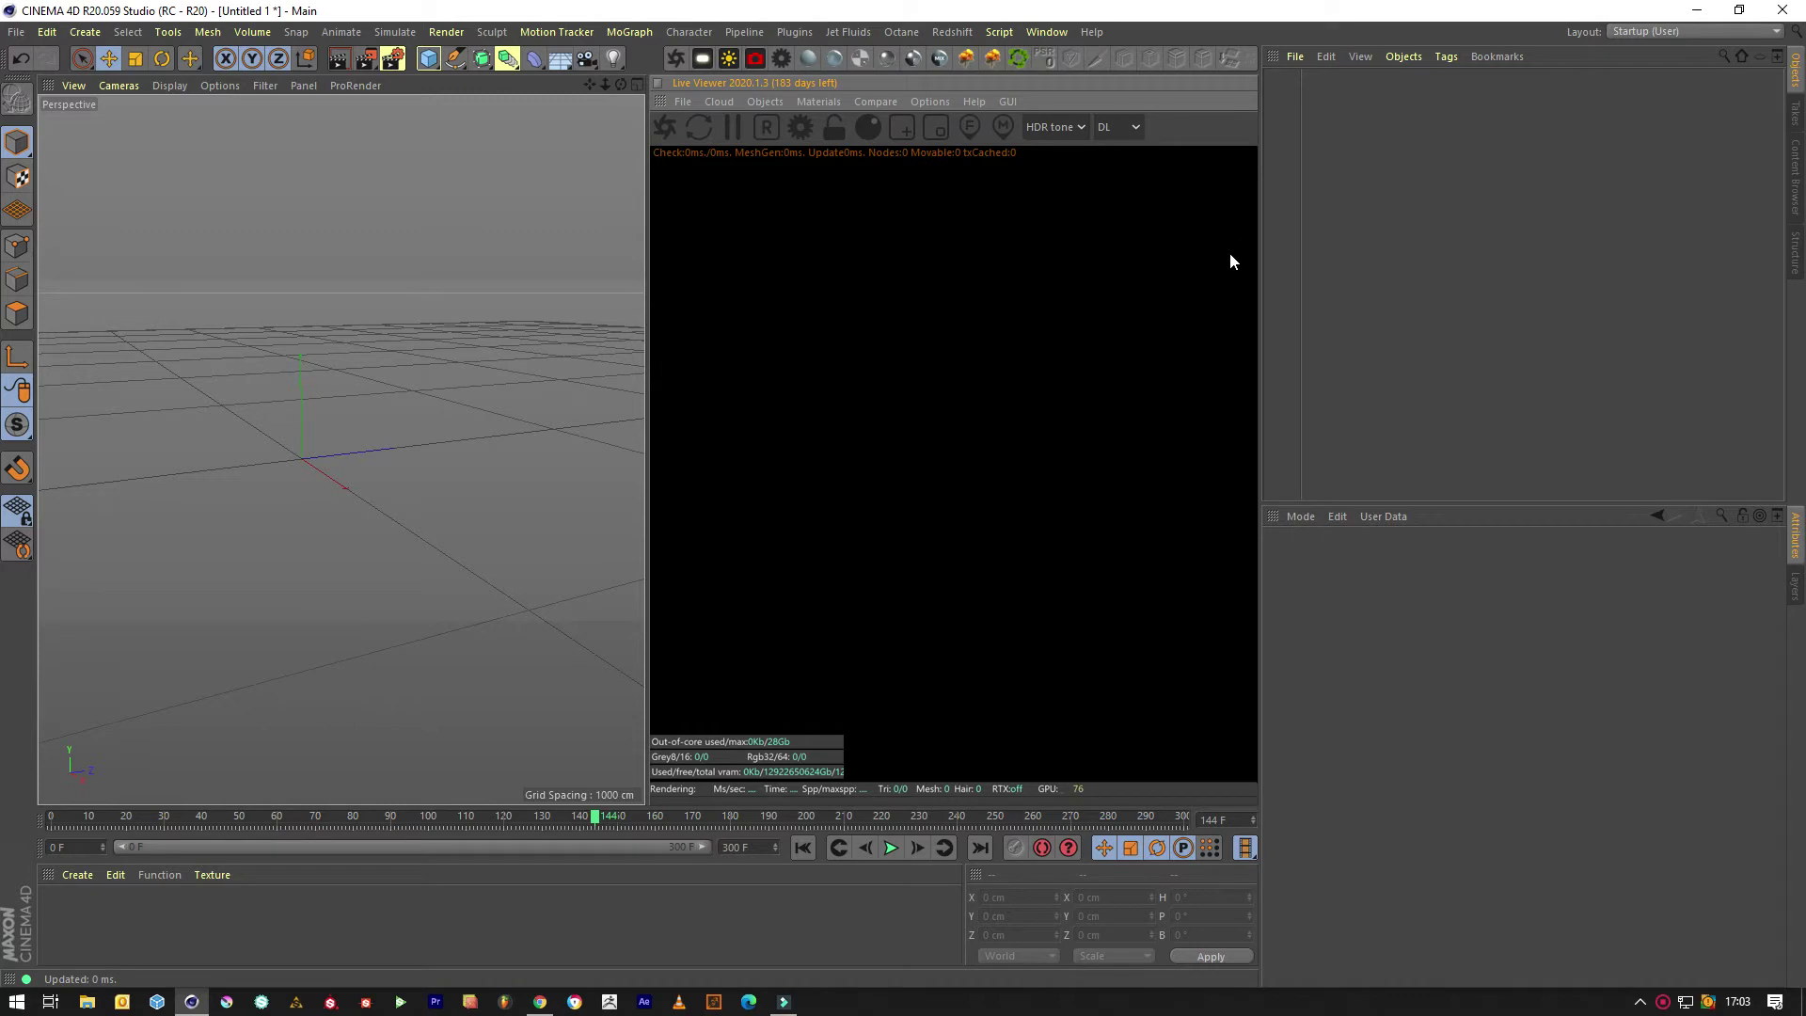
click(671, 124)
- Add an Octane Texture Environment with its power turned down to 0
click(765, 101)
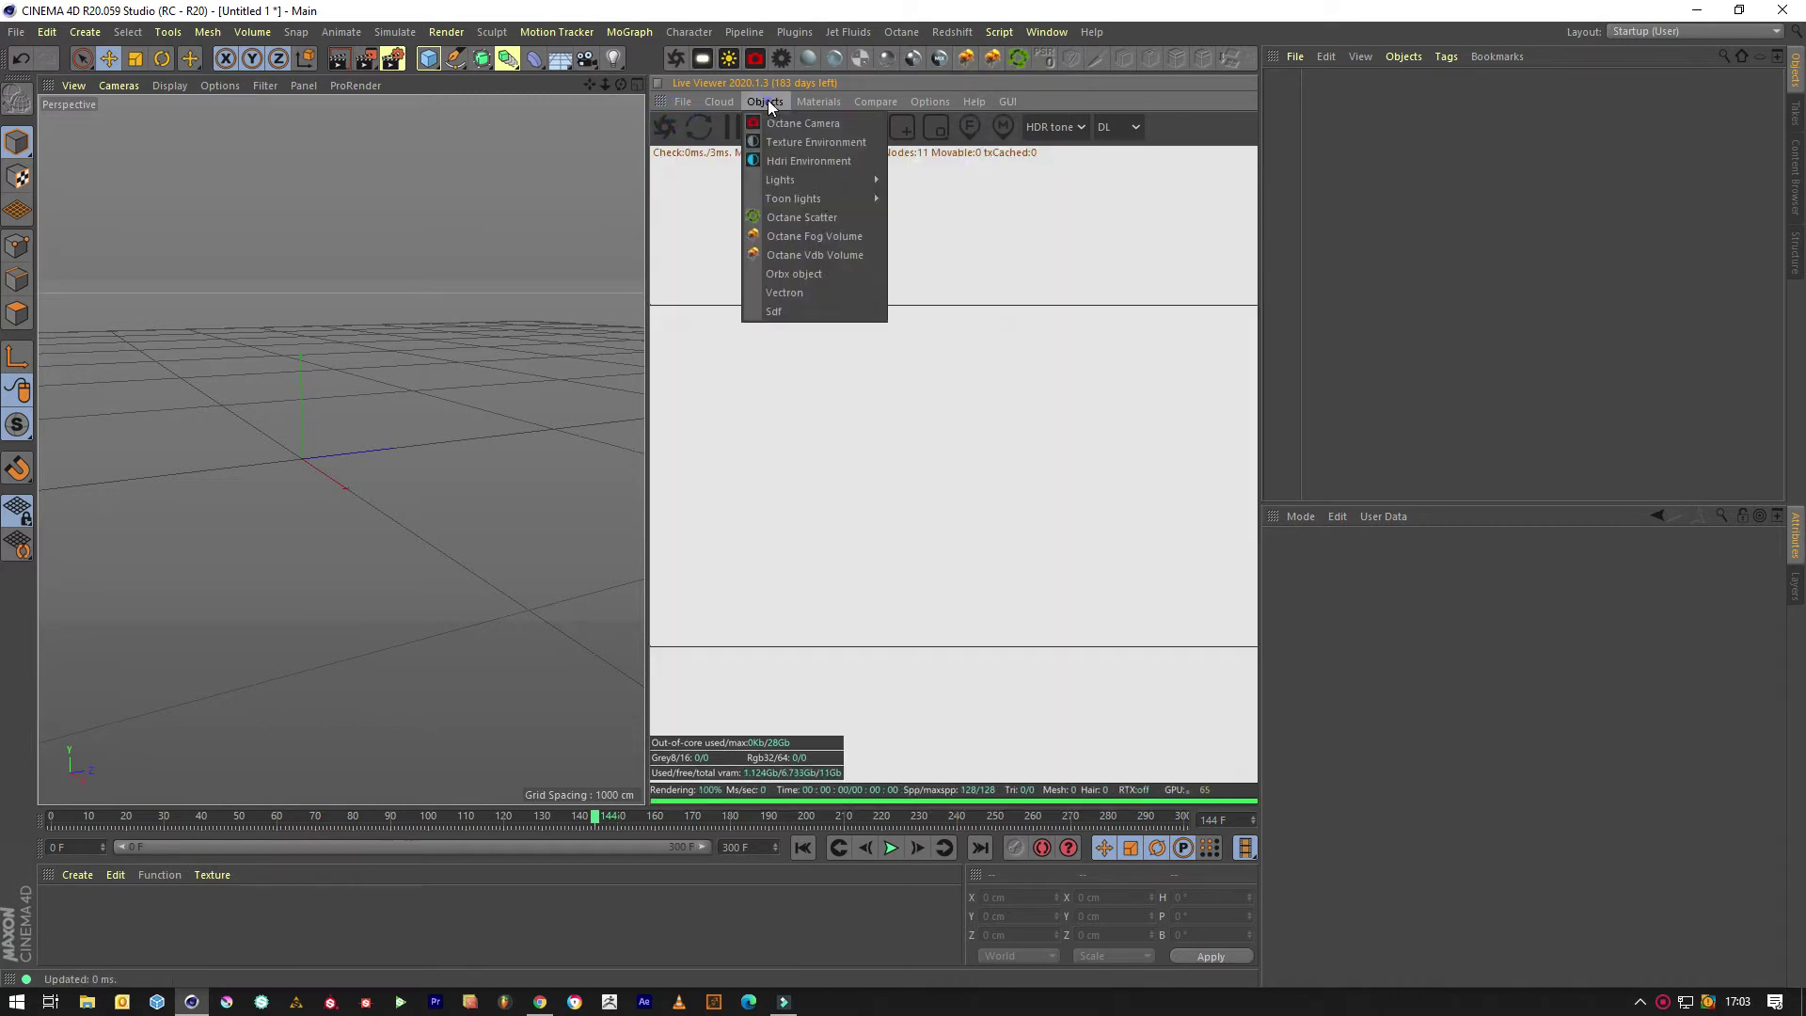
click(810, 141)
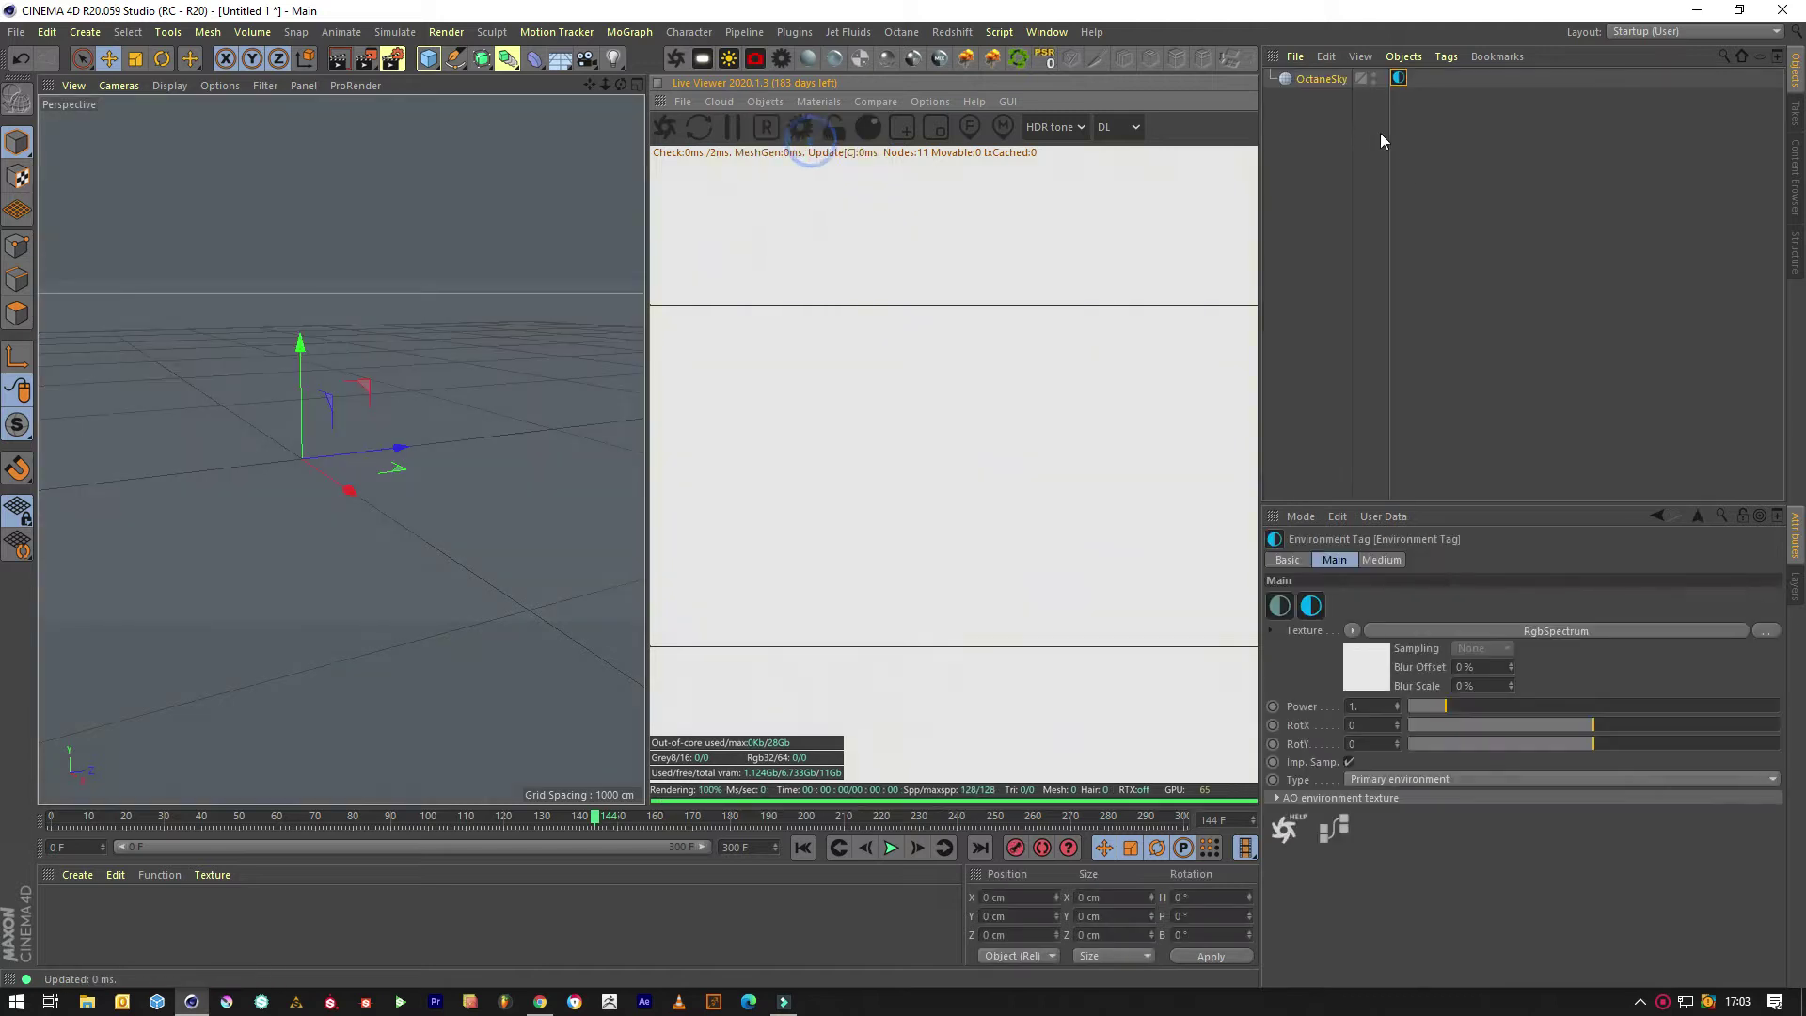
drag(1435, 707, 1375, 707)
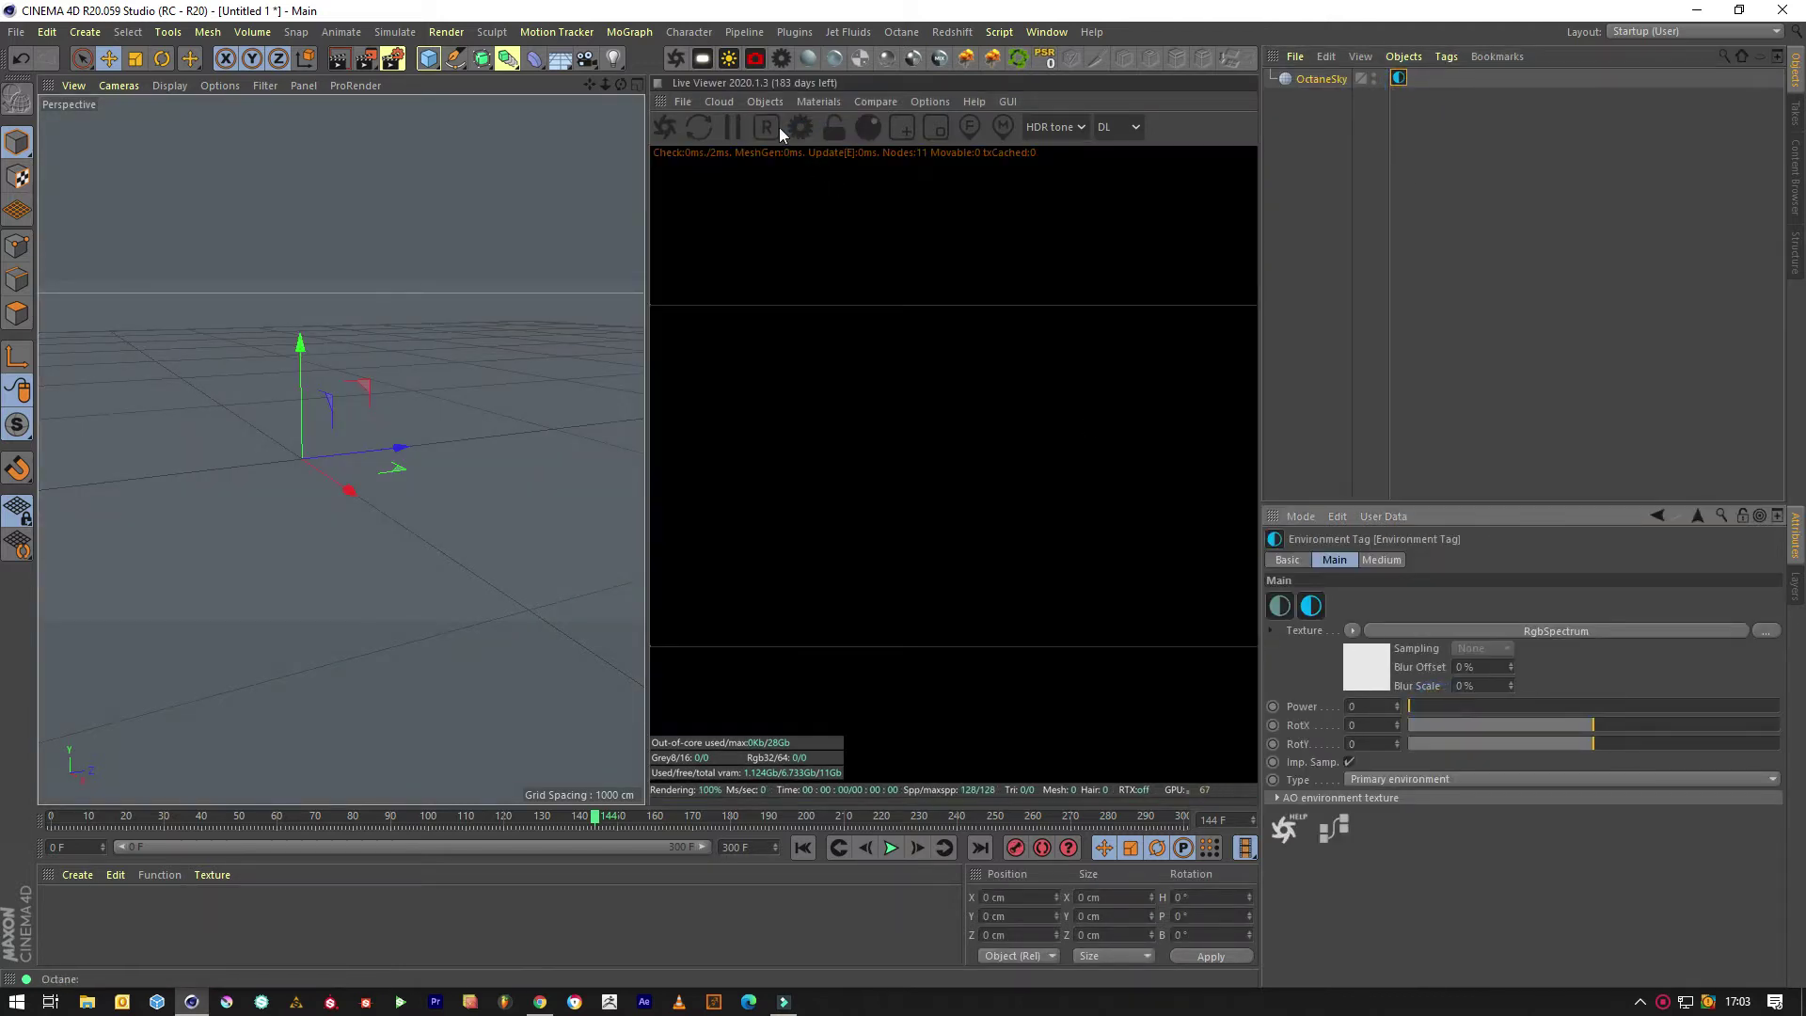
- Add an HDRI Environment, keep it as the primary environment, and show both skies' Environment tags
click(771, 103)
click(775, 99)
click(775, 99)
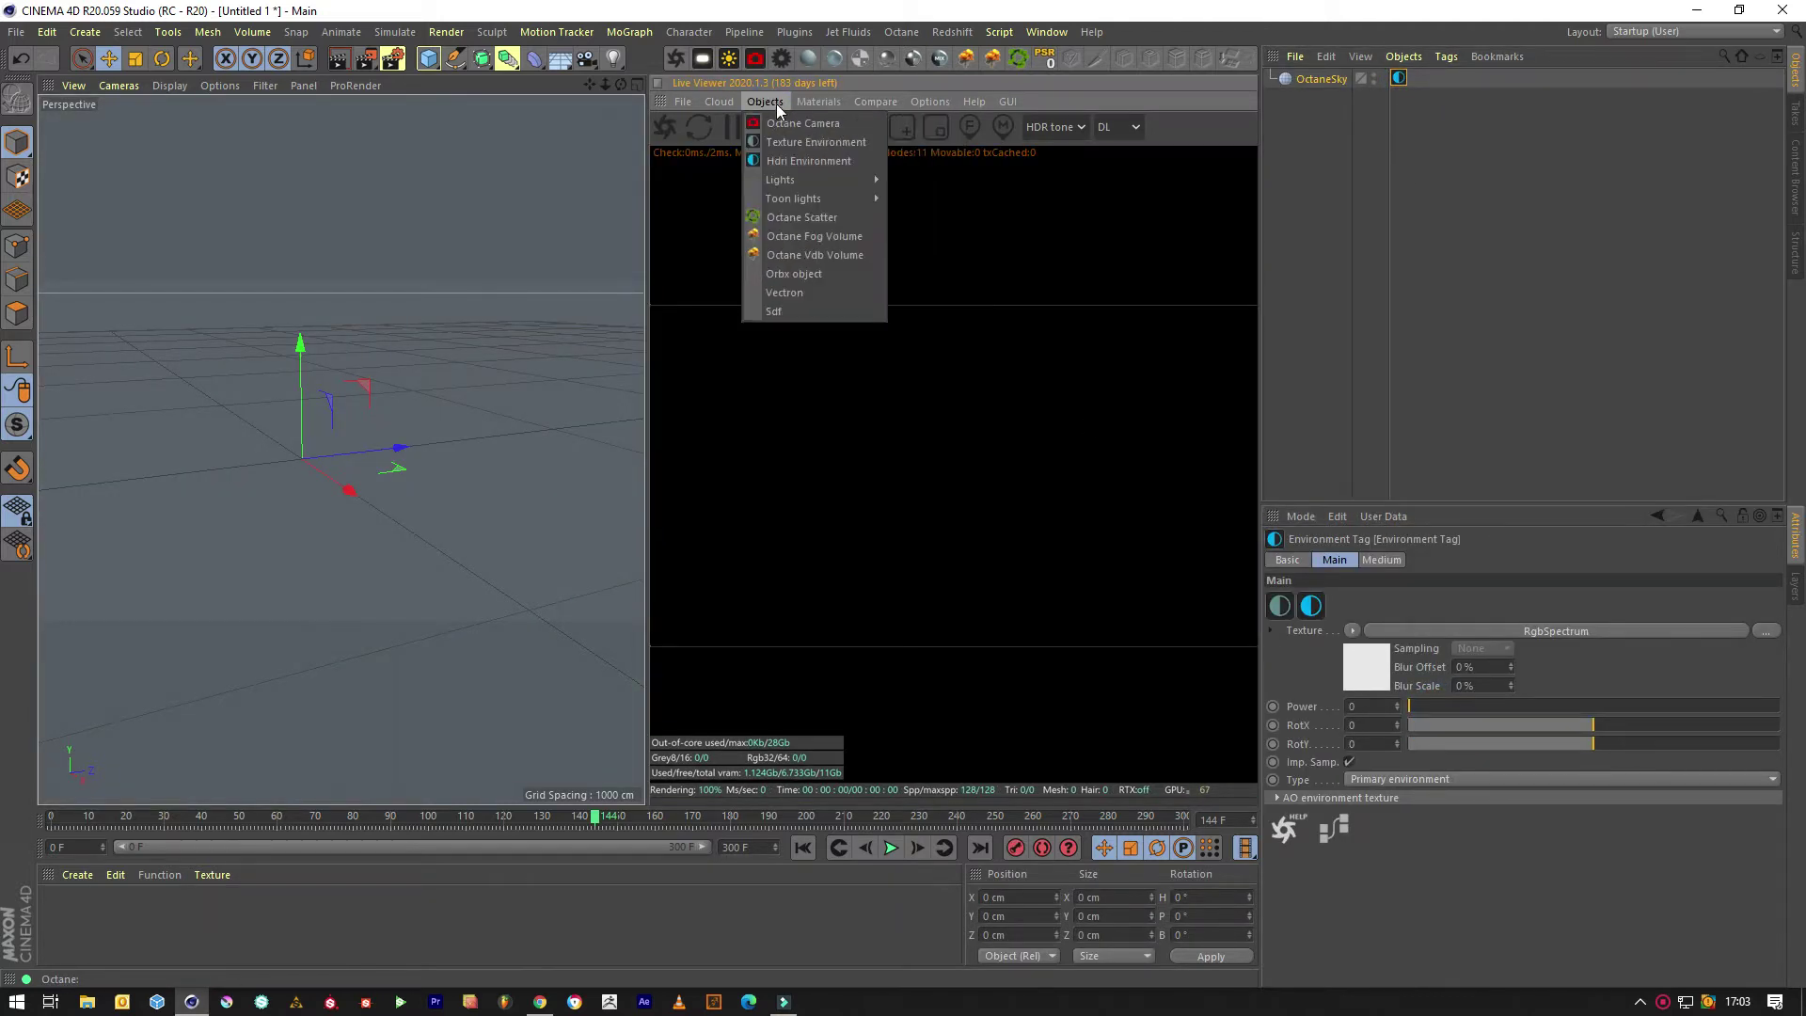
click(795, 160)
click(1315, 98)
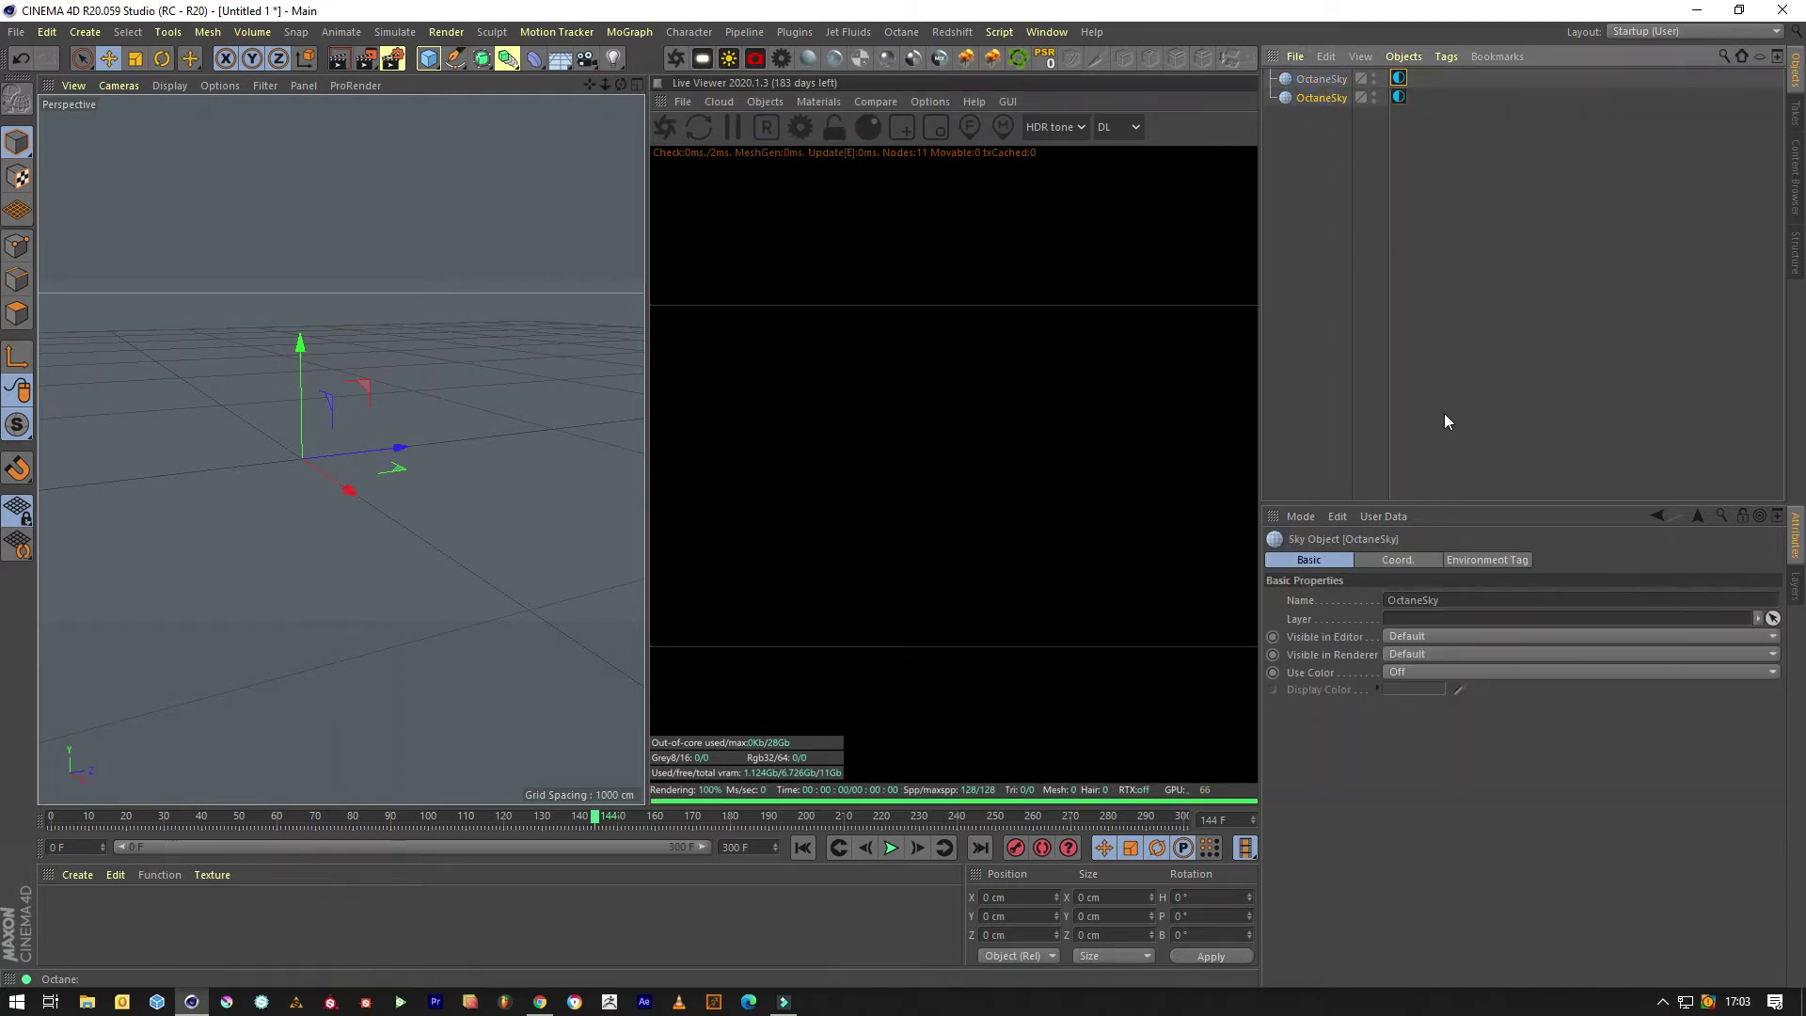
click(1399, 97)
click(1408, 779)
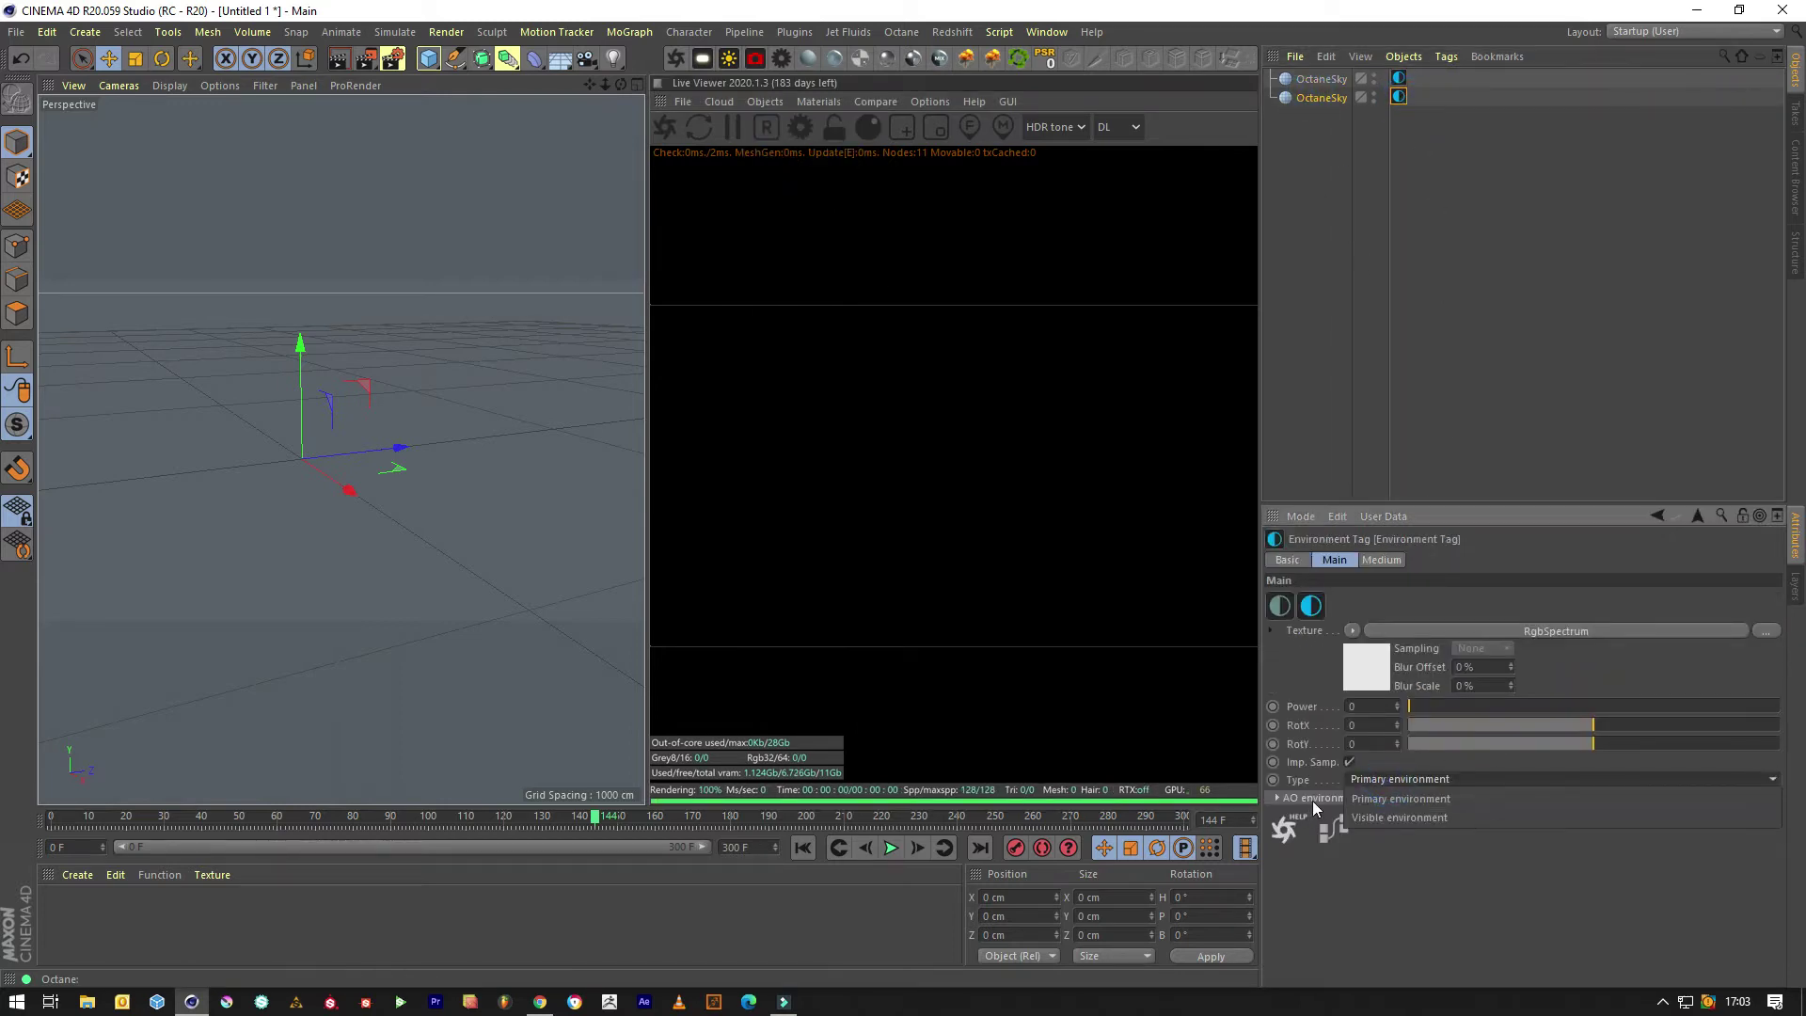
click(1369, 800)
click(1353, 81)
click(1398, 78)
- Load Forest Pathway.hdr from Maps into the HDRI environment's image texture without copying, then deselect
click(1693, 632)
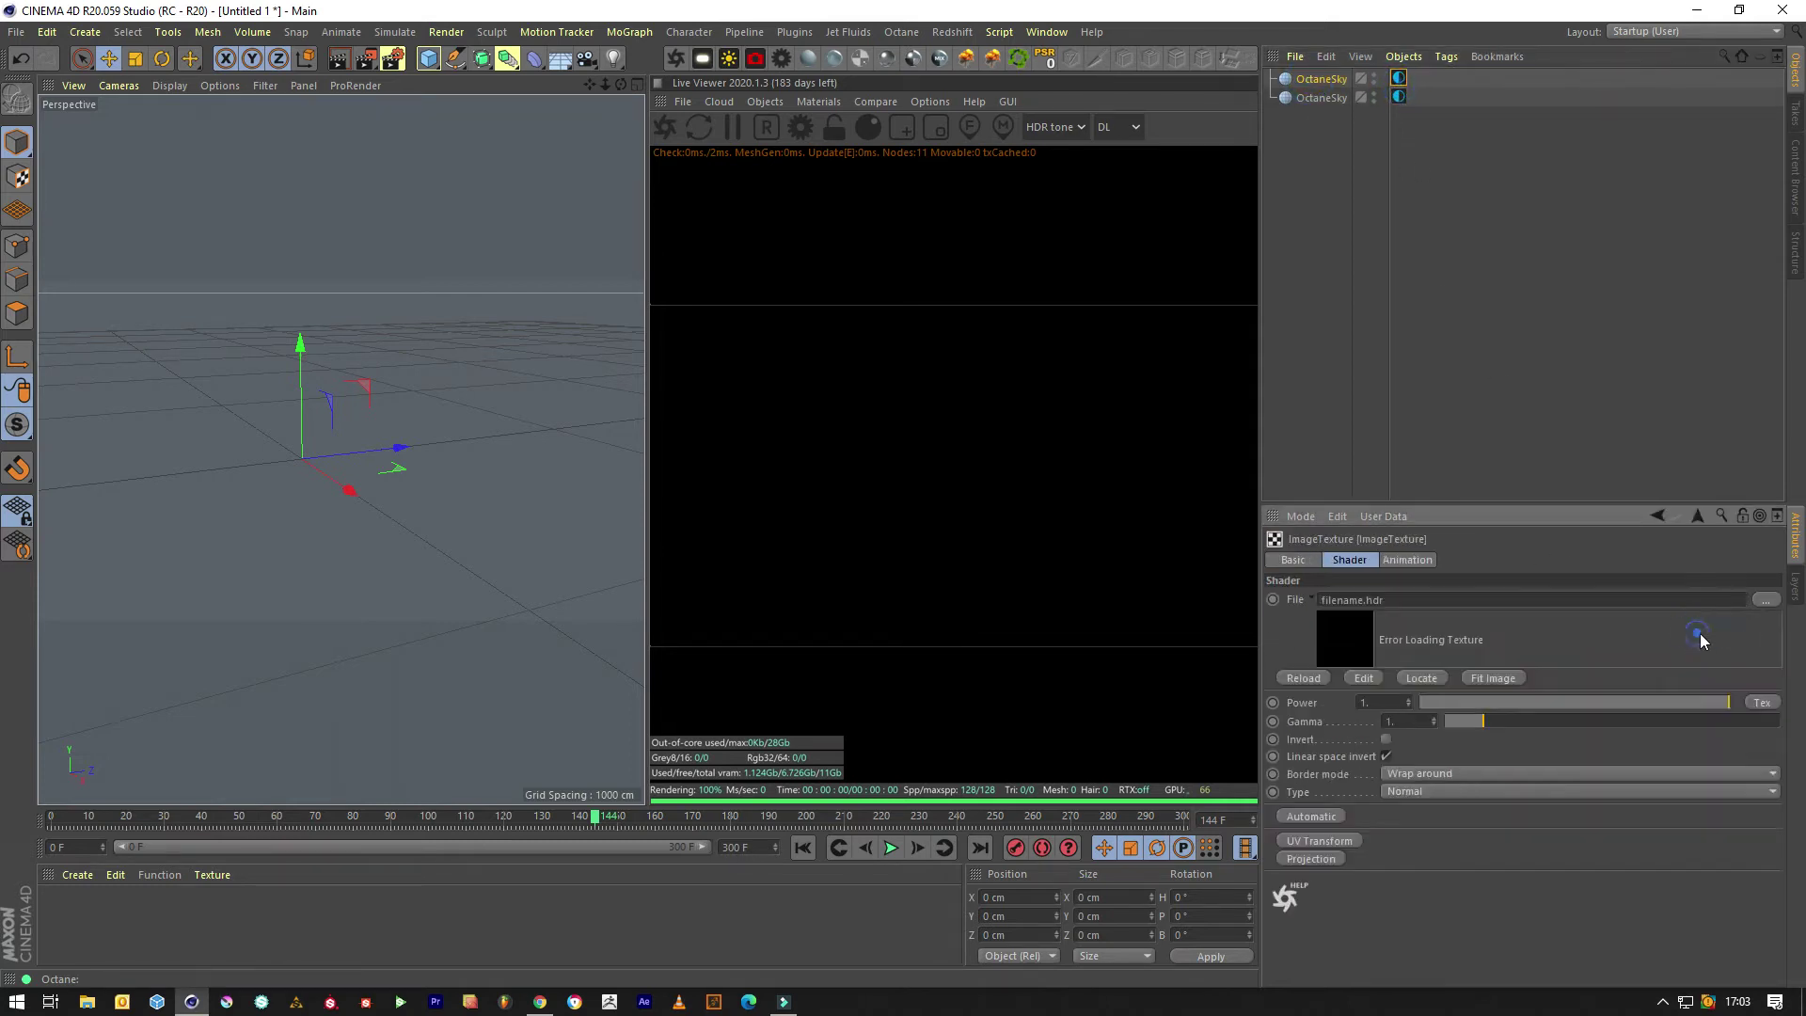
click(1766, 599)
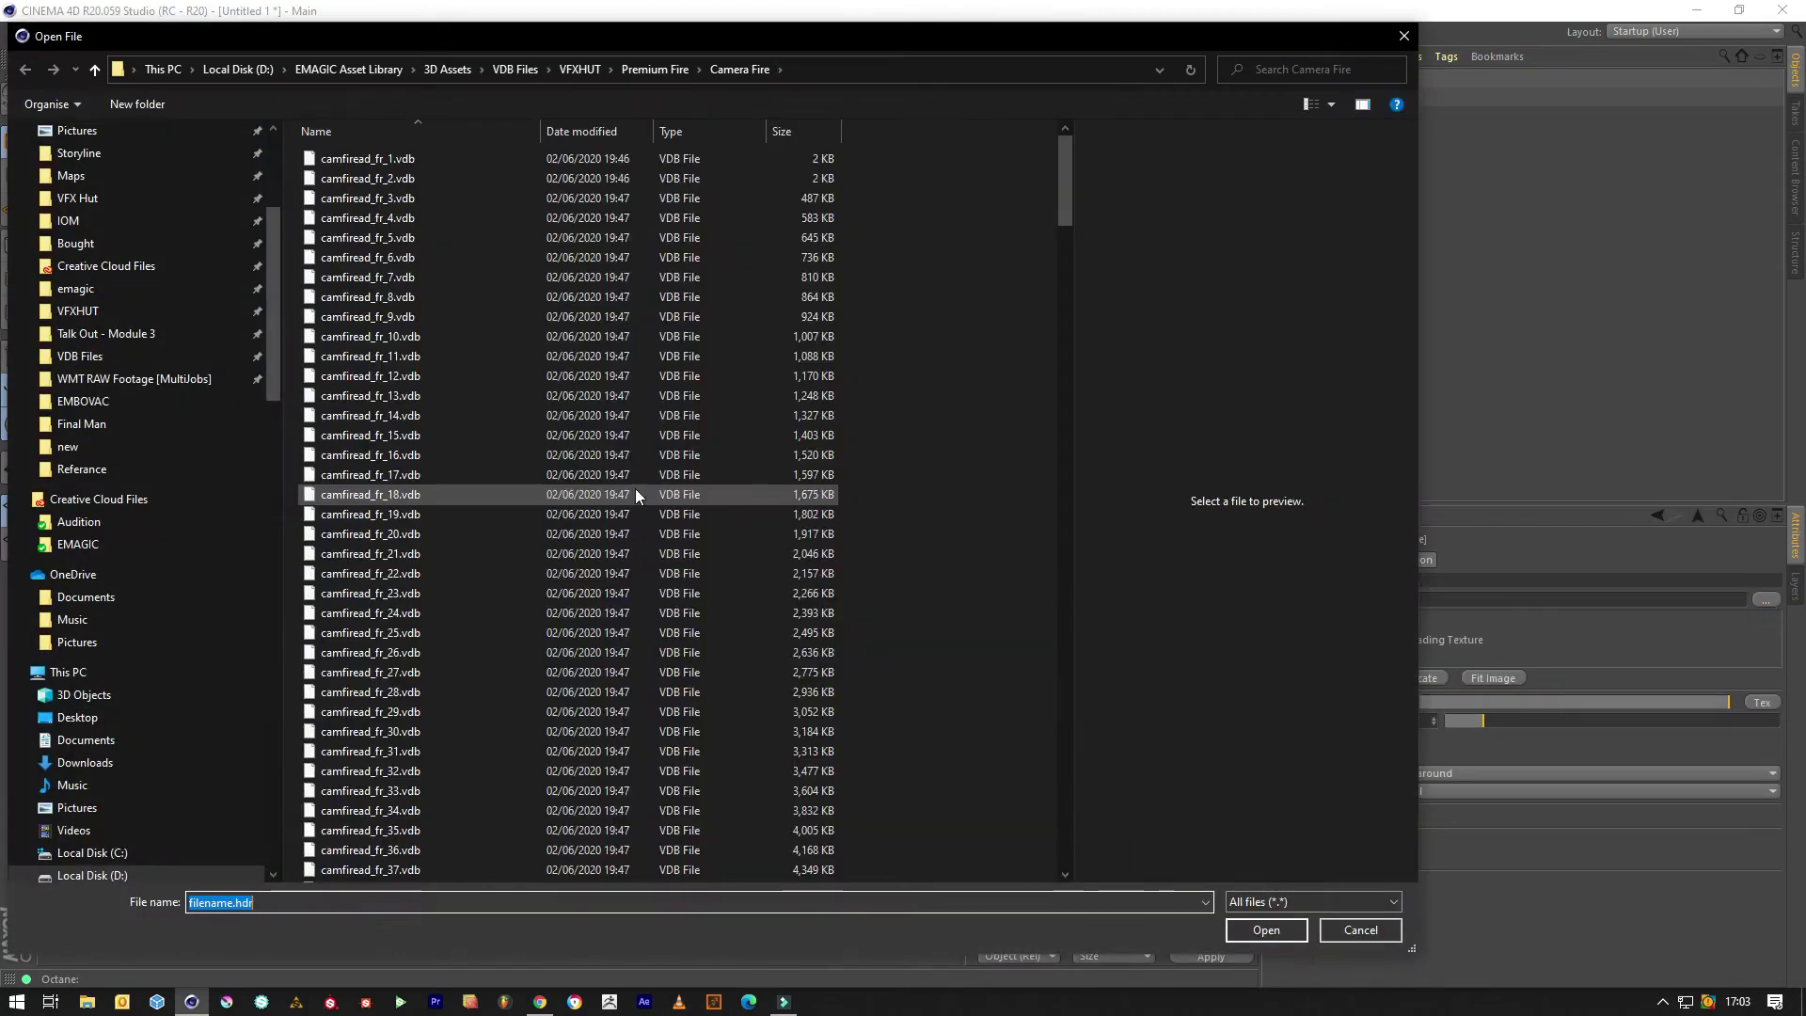
click(101, 176)
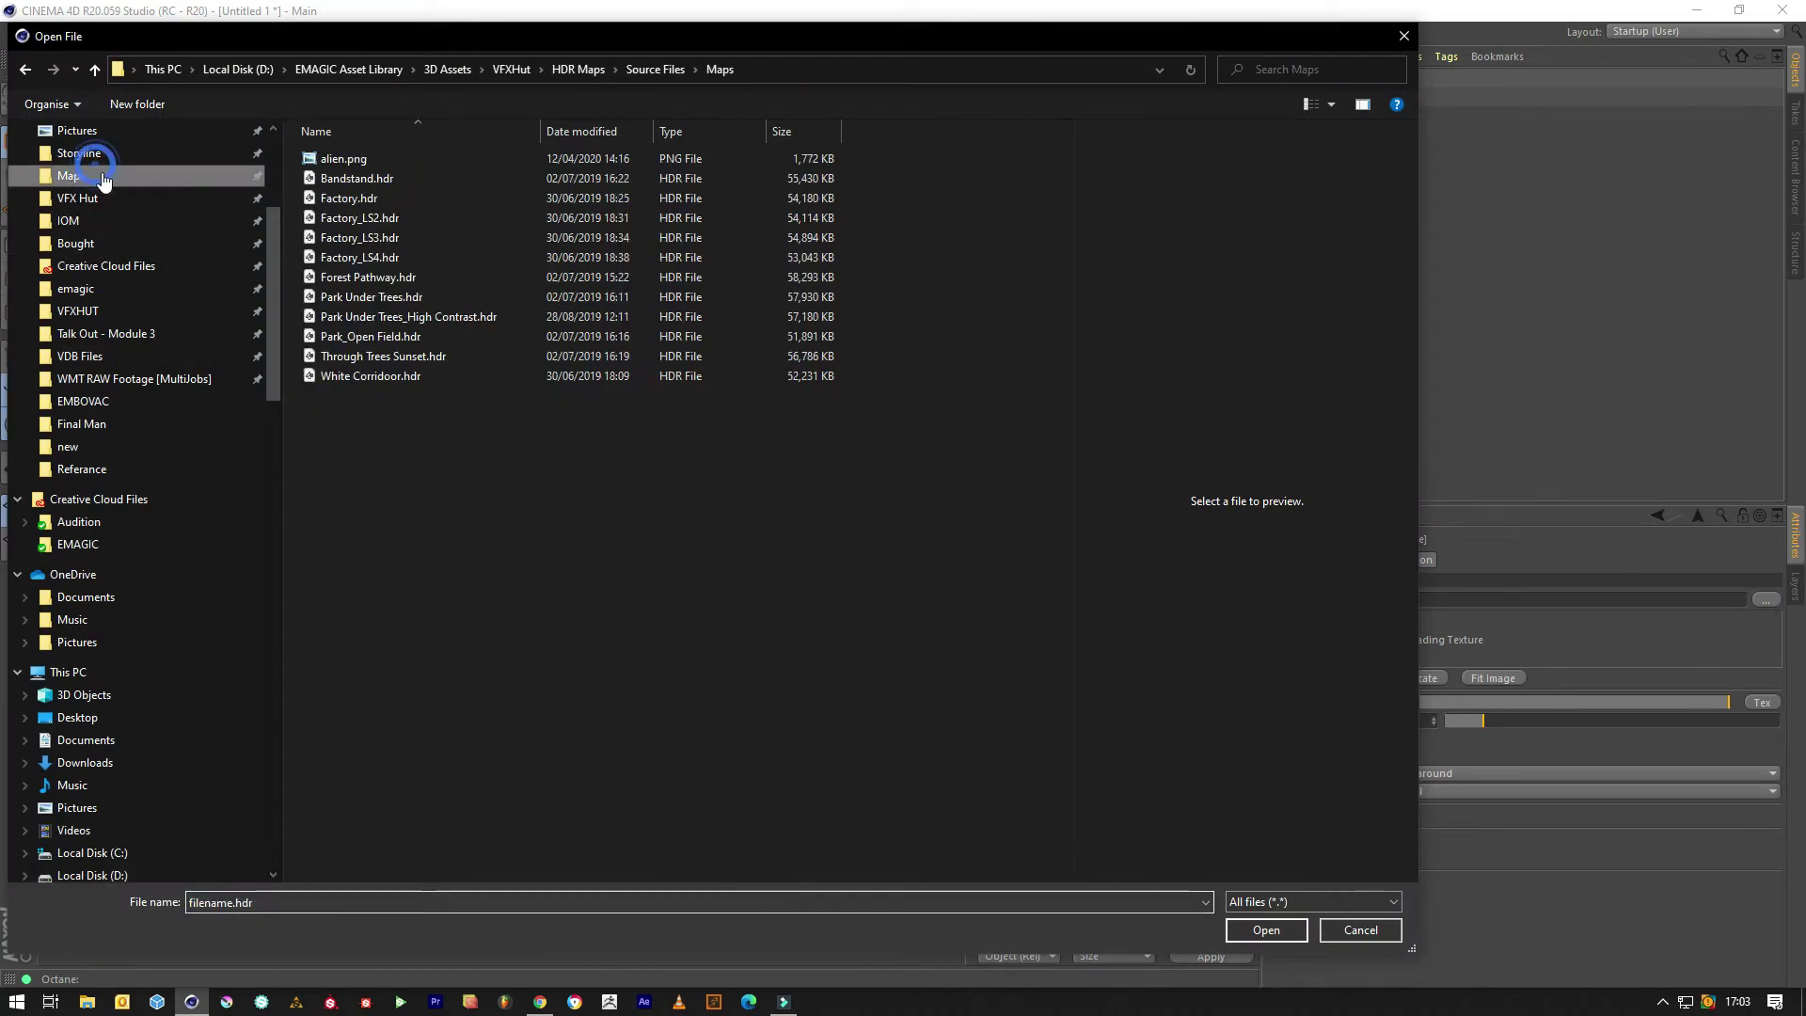
double_click(418, 276)
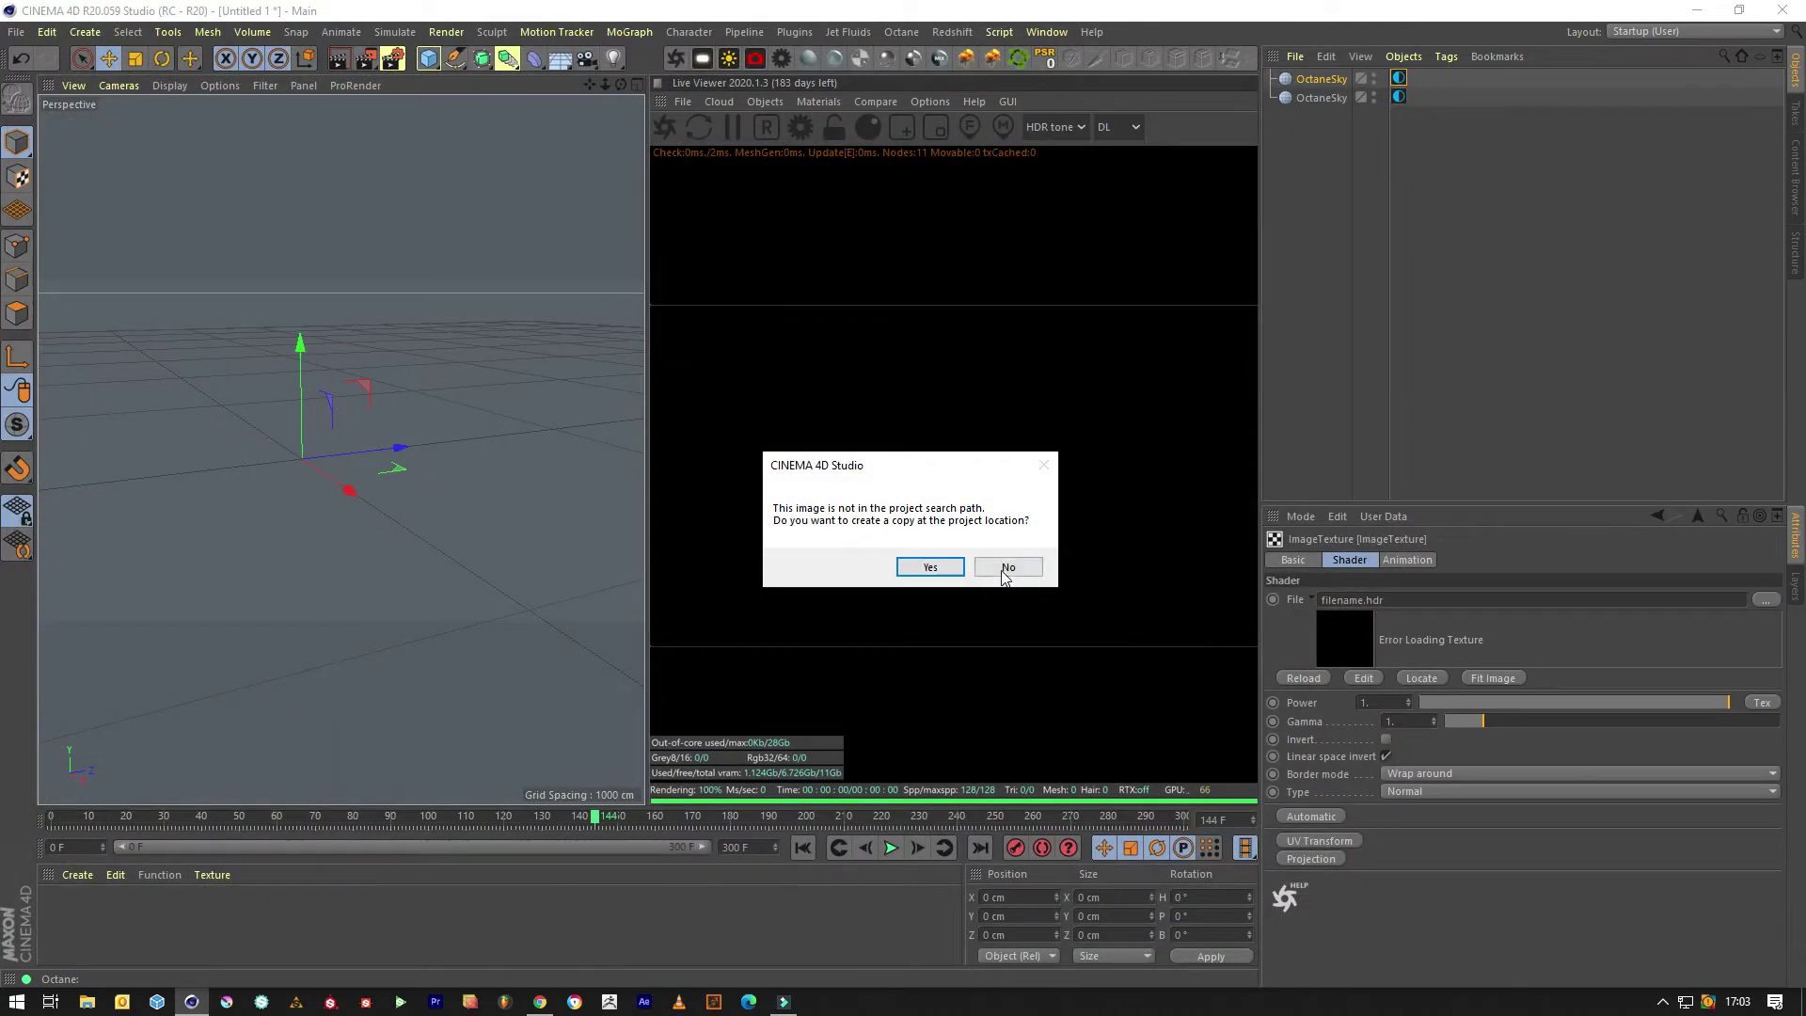
click(1005, 568)
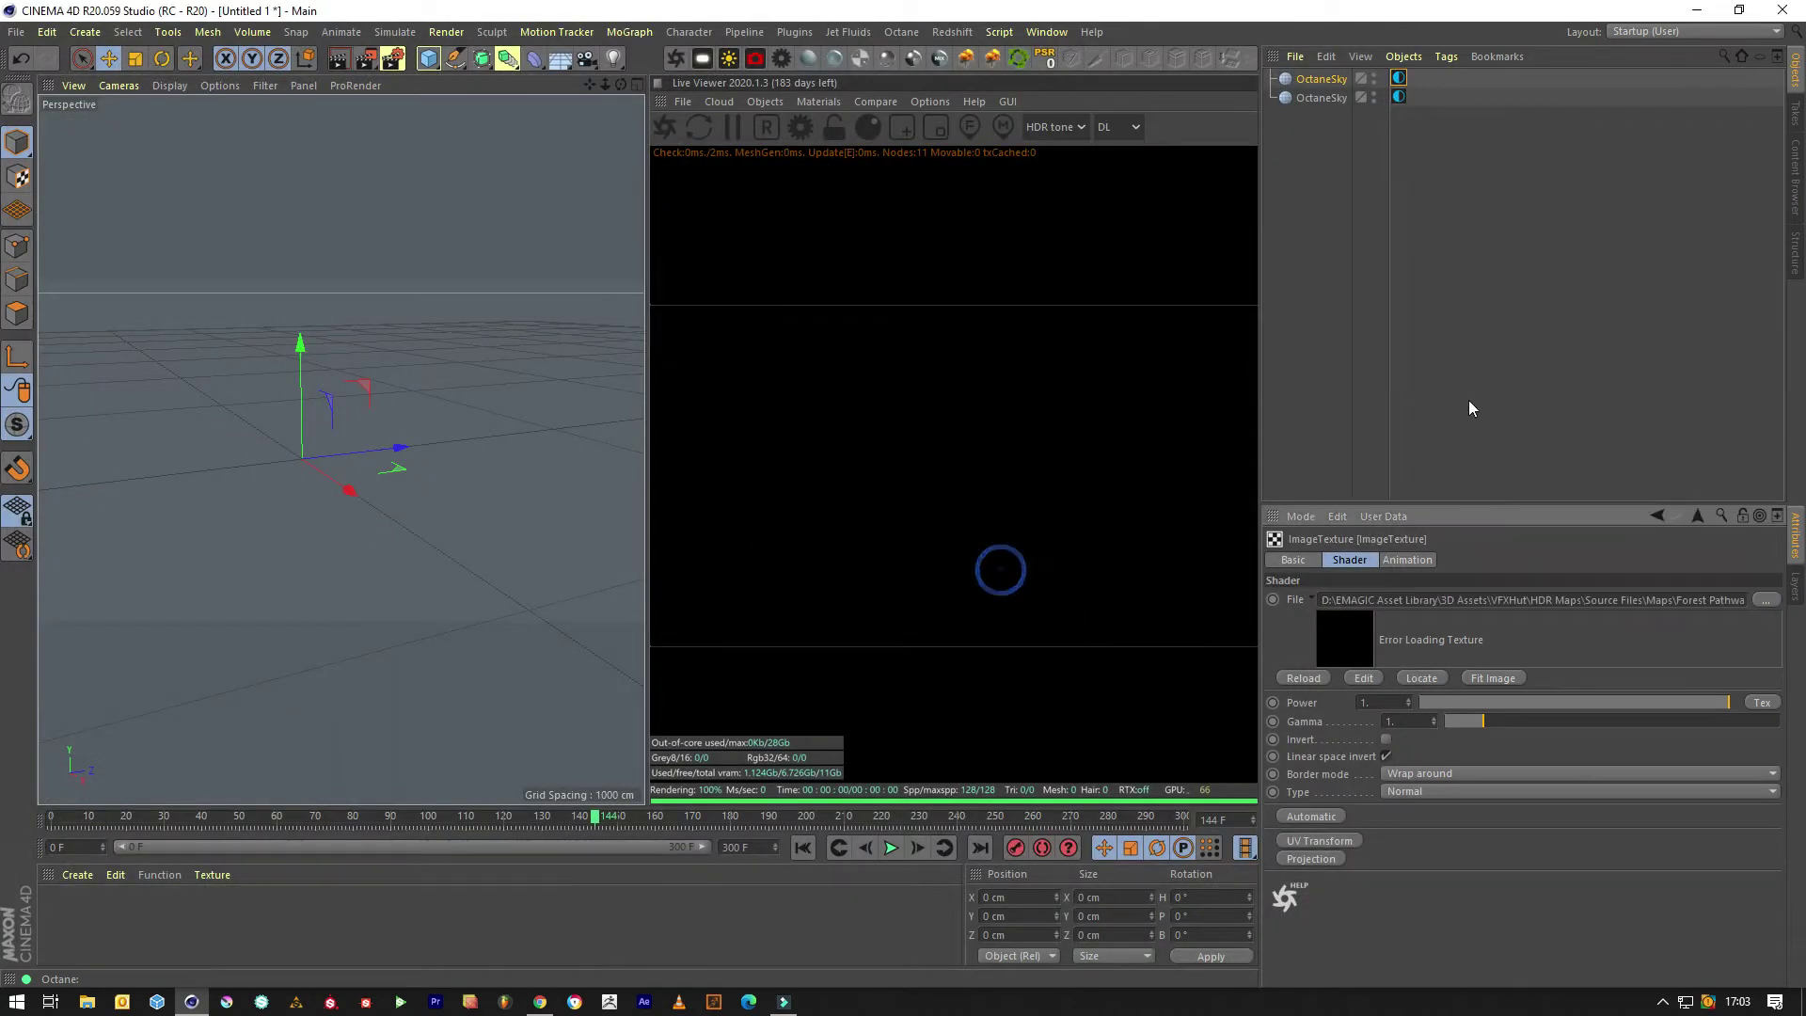
click(1700, 518)
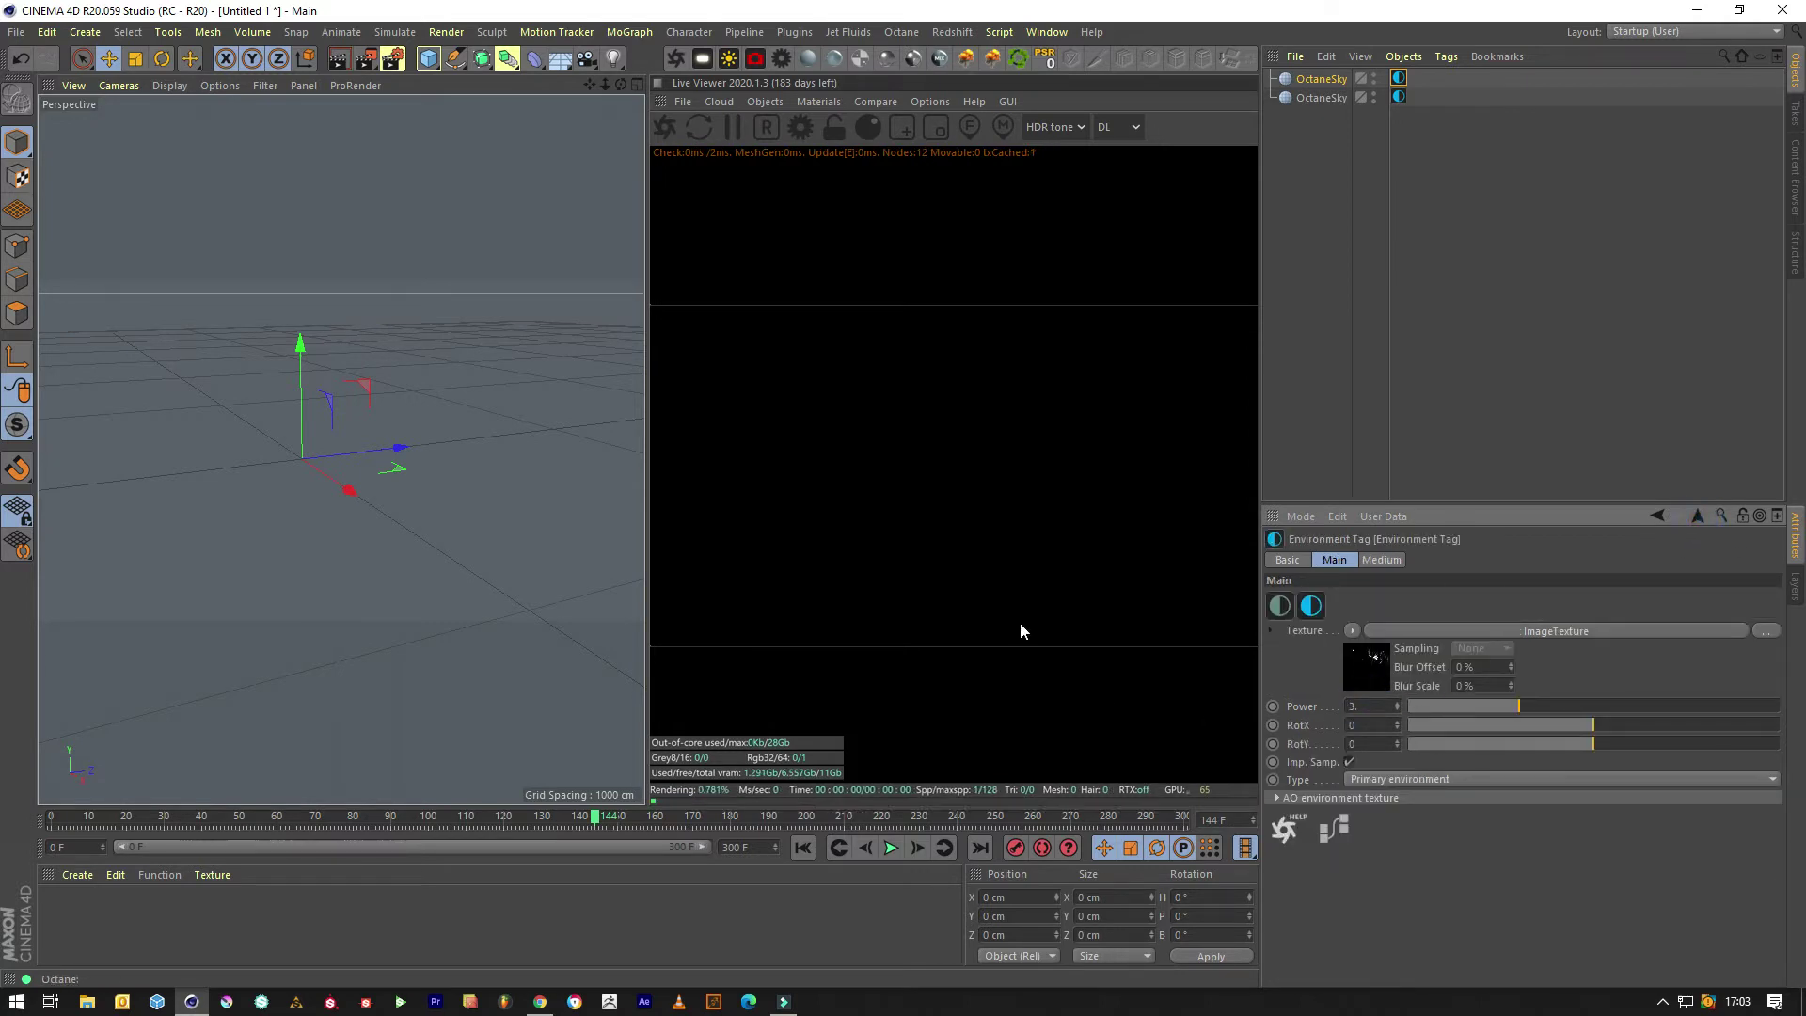
click(1491, 274)
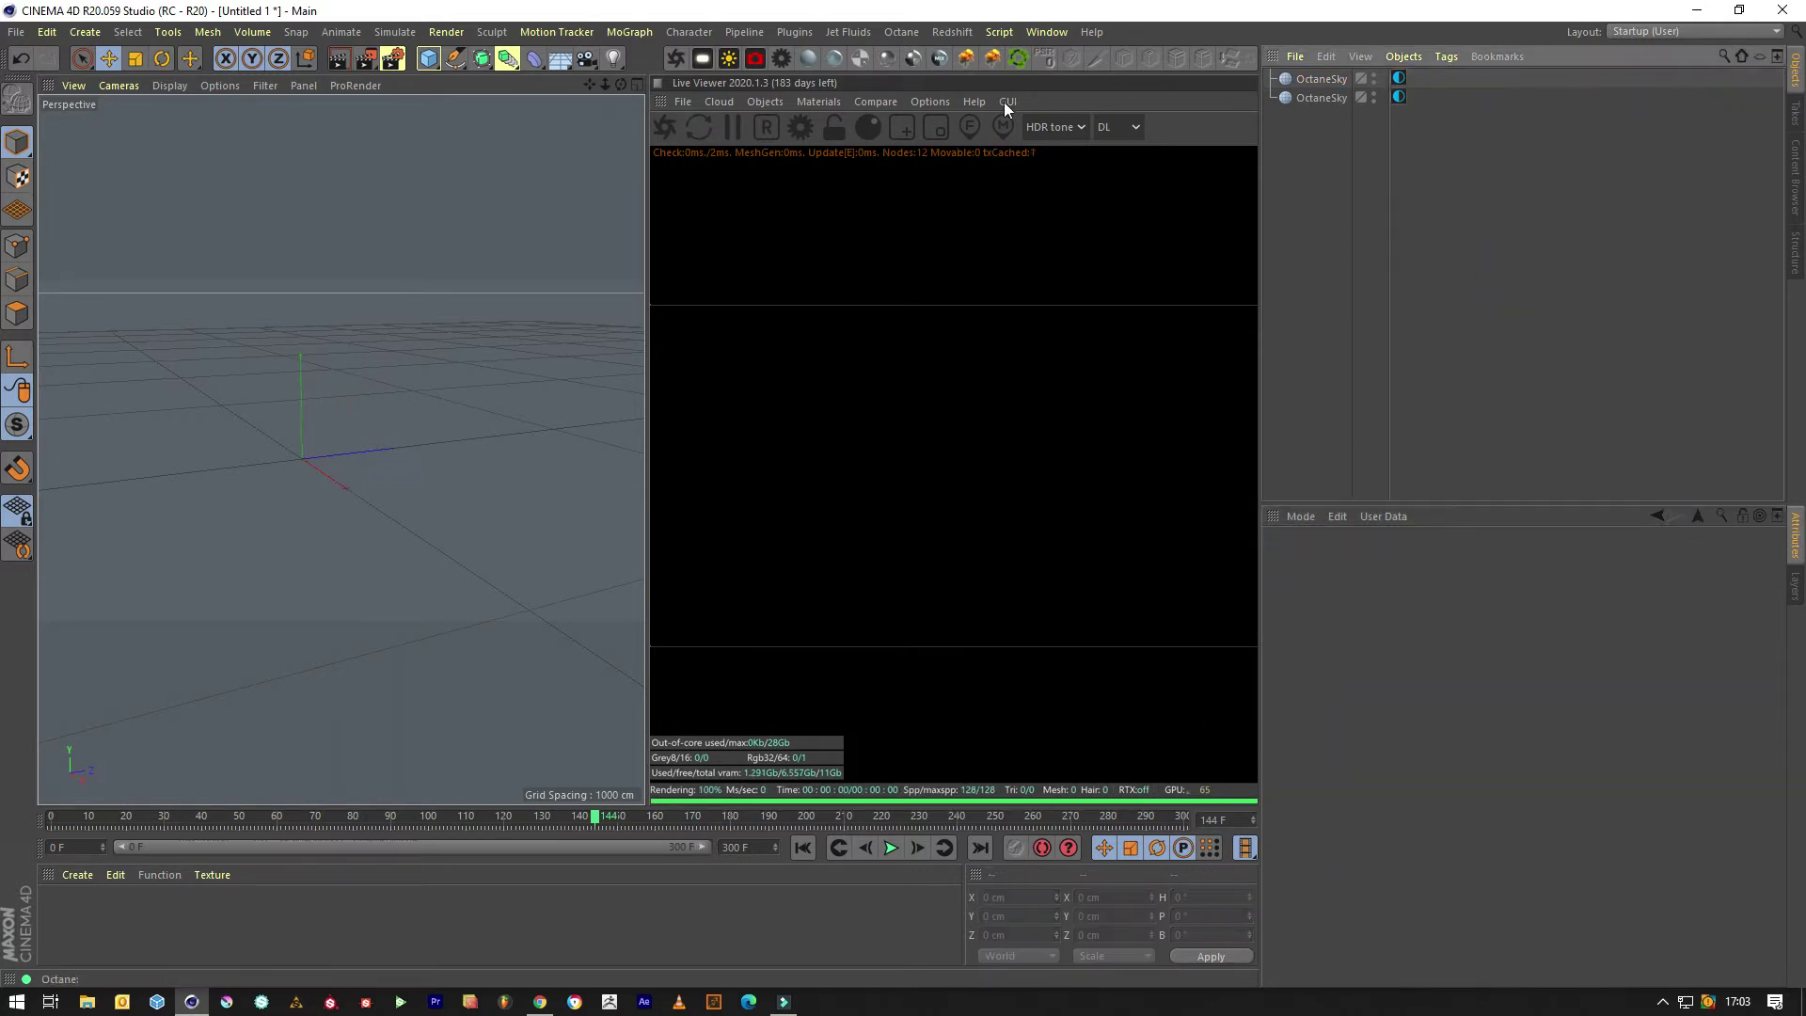
- Add an Octane VDB volume loading camfiread_fr_1.vdb, re-render, and scrub to frame 154
click(994, 58)
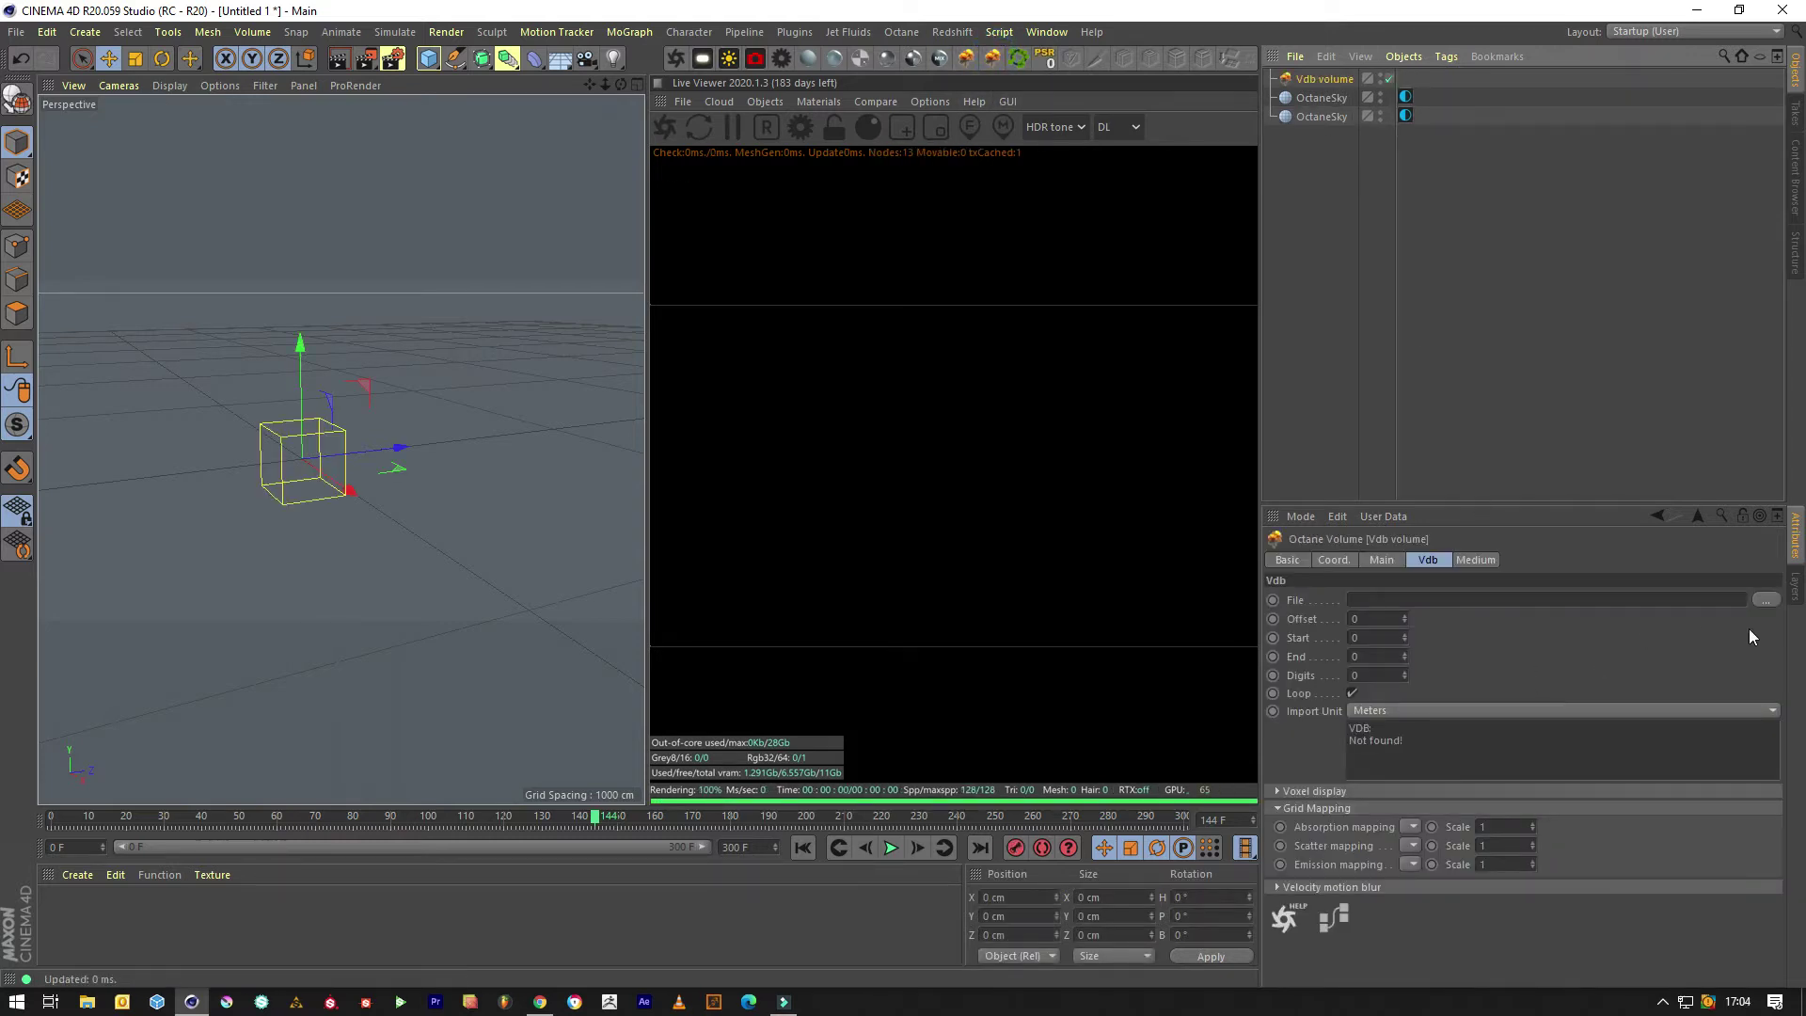
click(1766, 599)
double_click(473, 161)
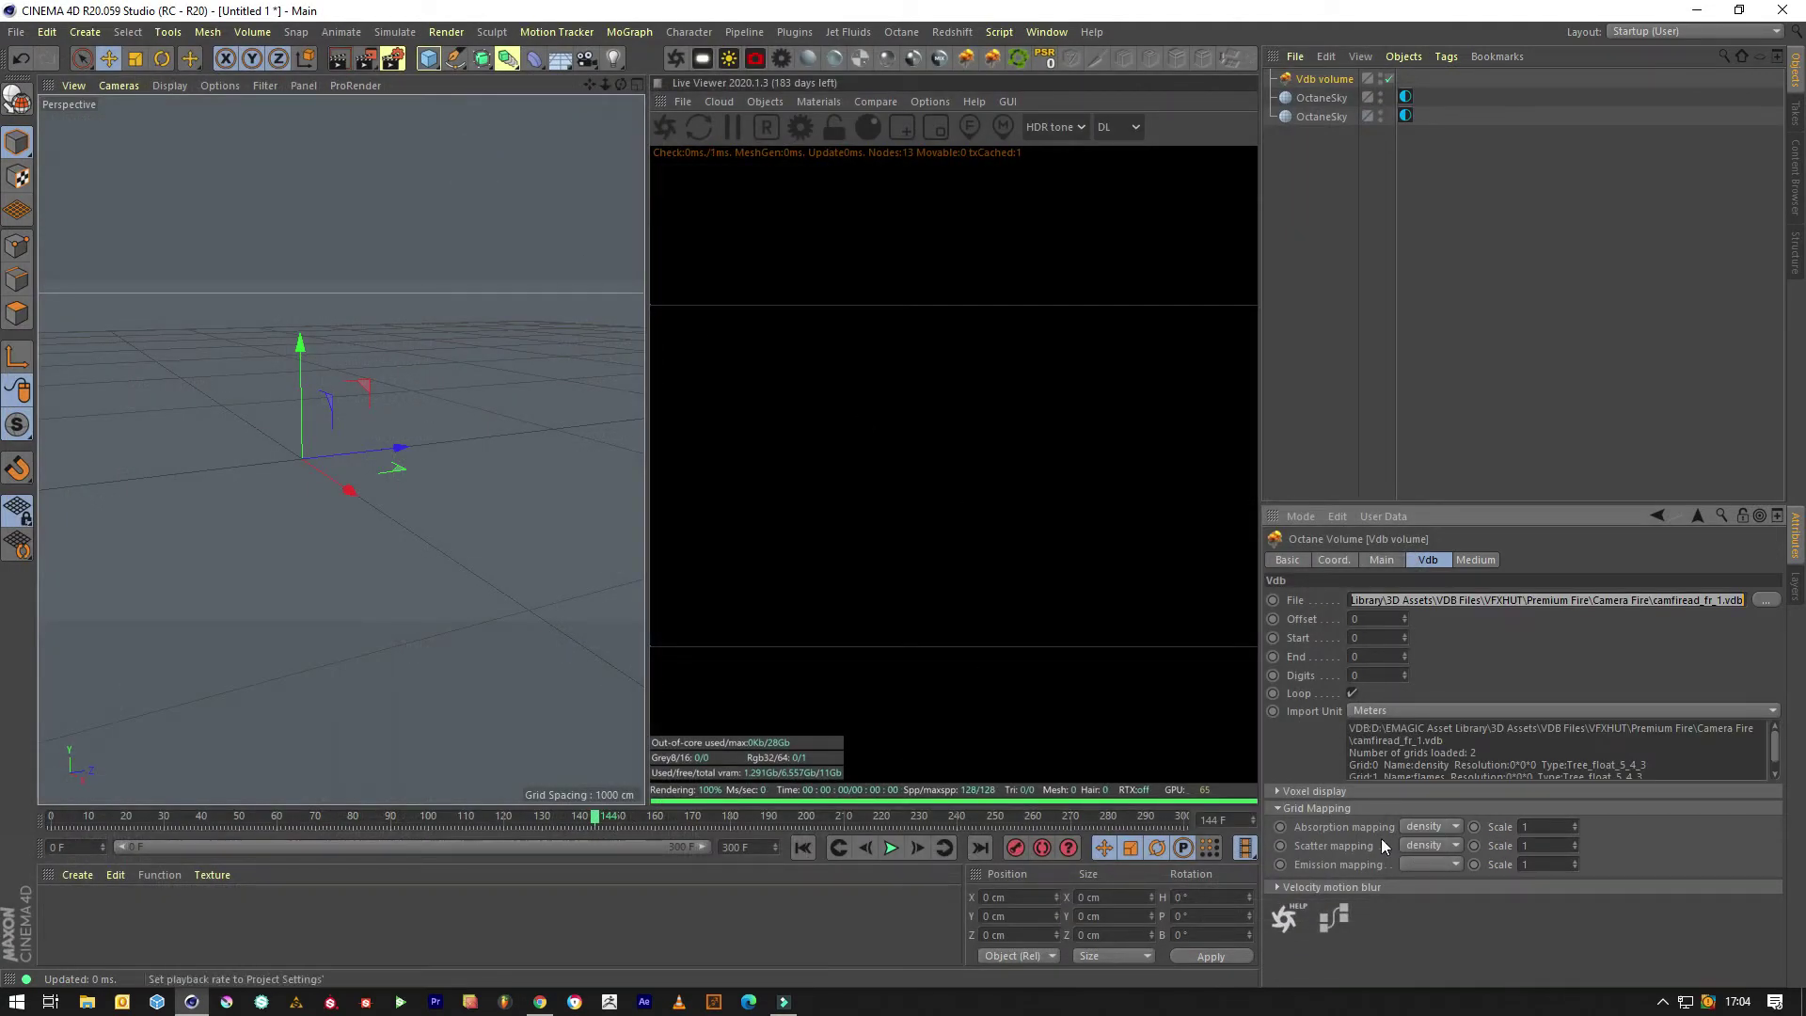
click(662, 129)
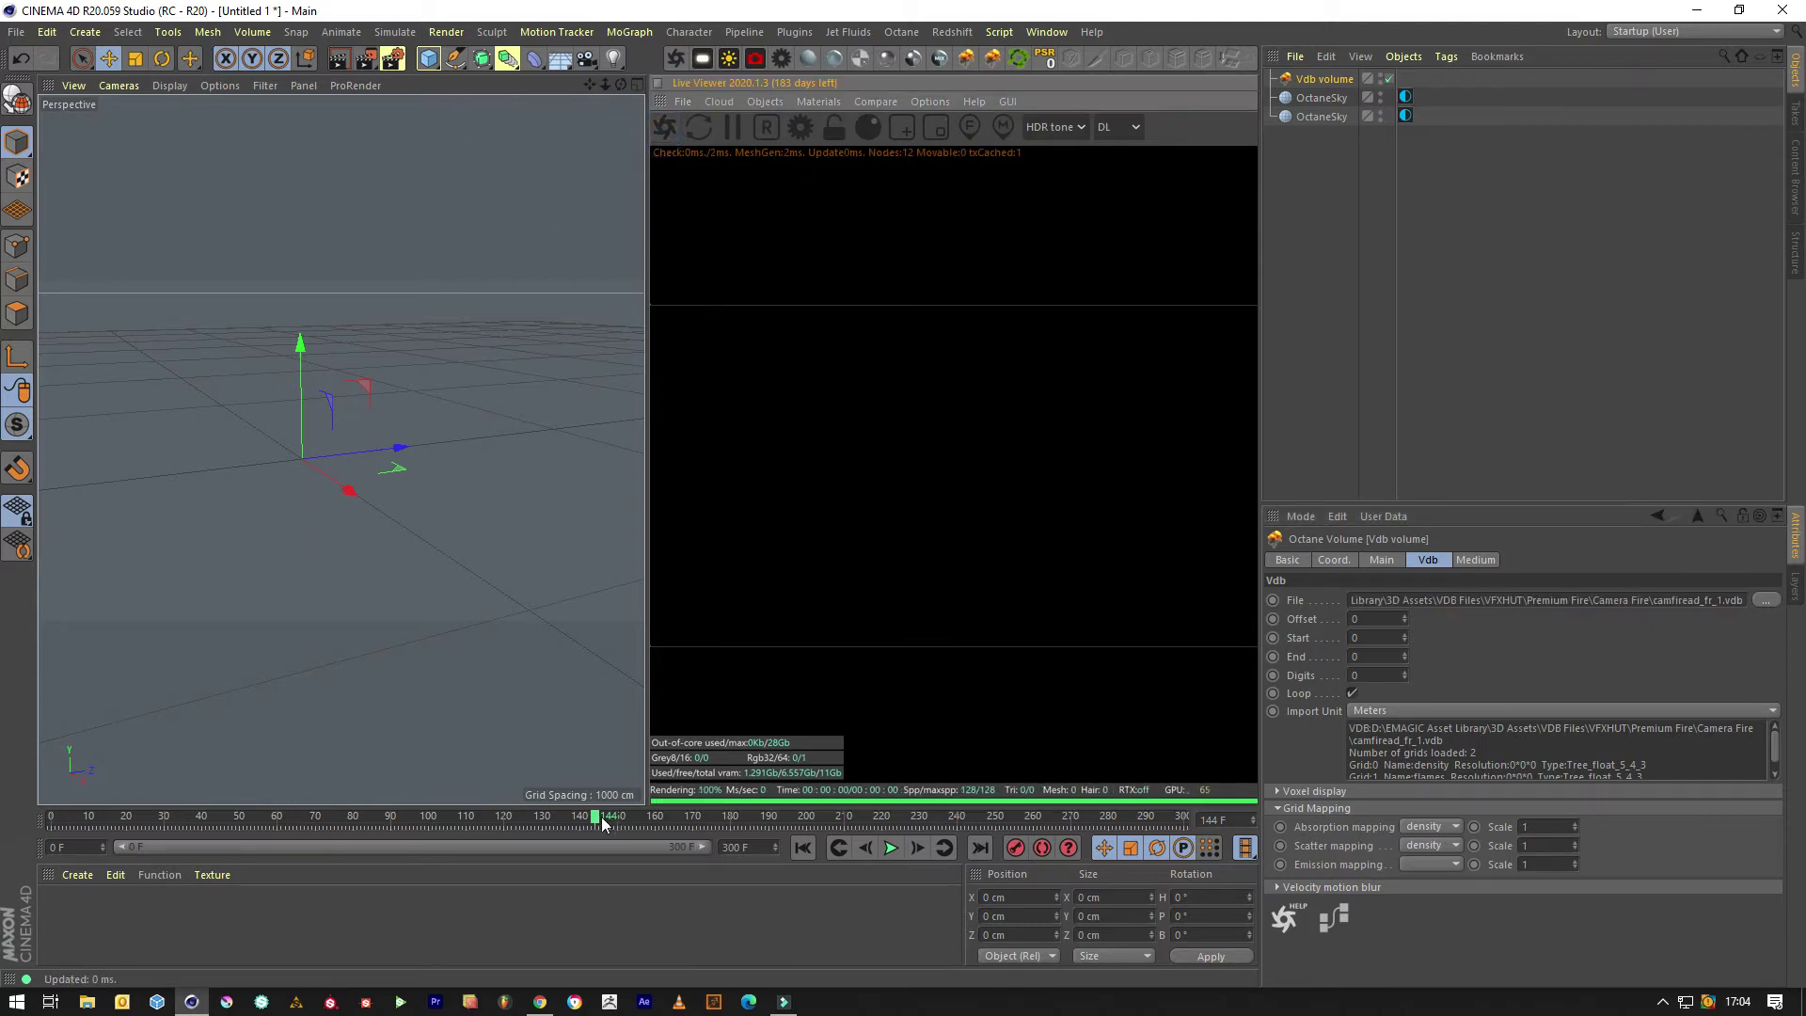
drag(601, 816, 632, 817)
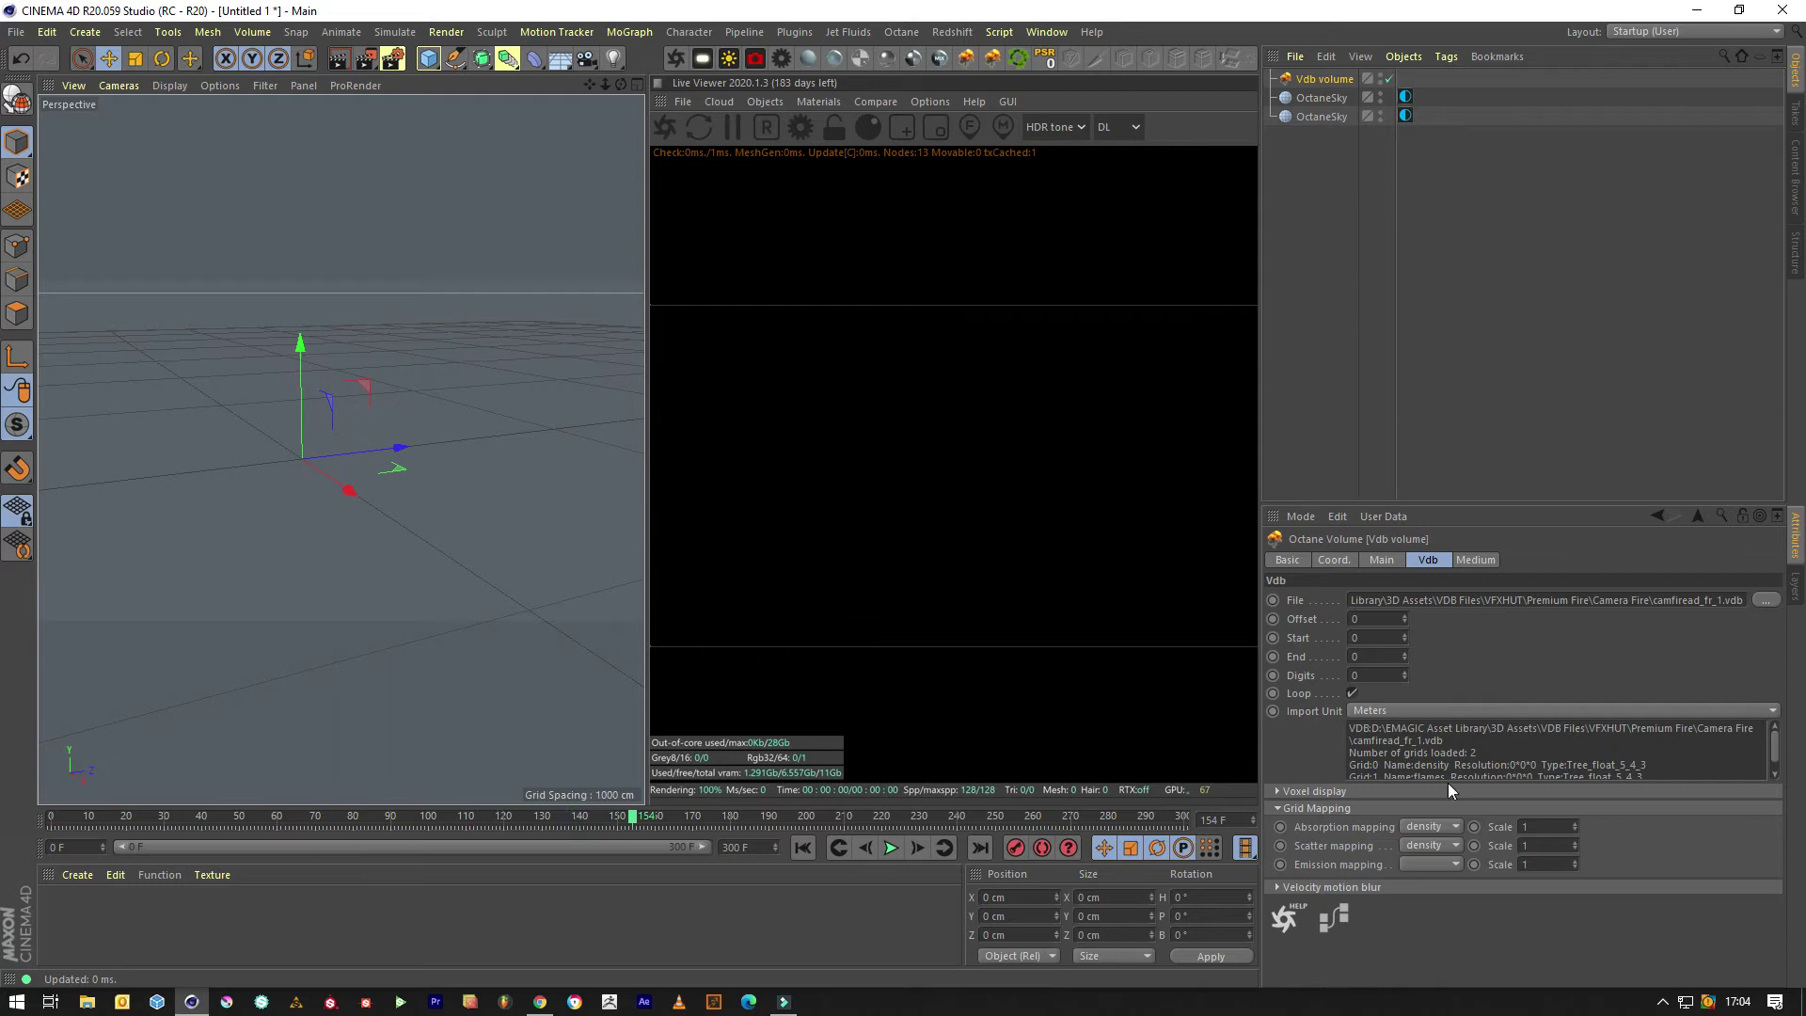
- Map the volume's absorption to the flames grid and set the sequence End frame to 300
click(1430, 827)
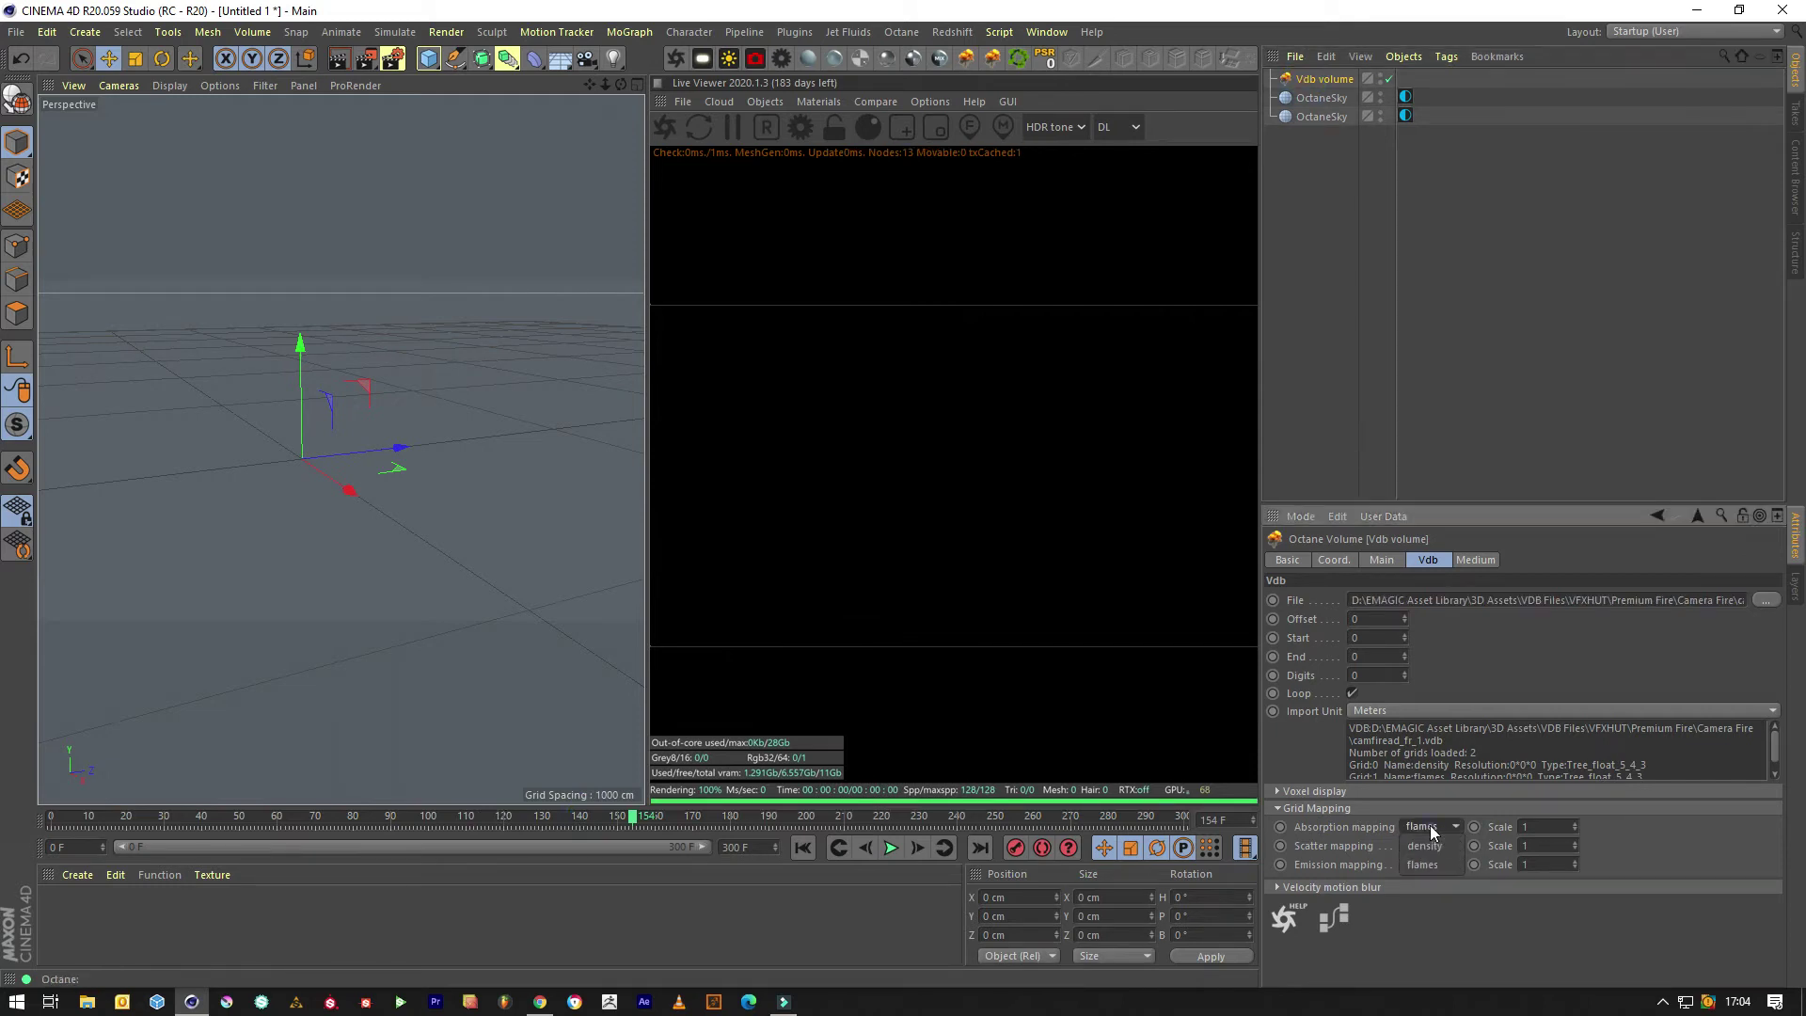
click(1441, 937)
click(1456, 562)
click(1426, 560)
click(1368, 656)
text(300)
key(Return)
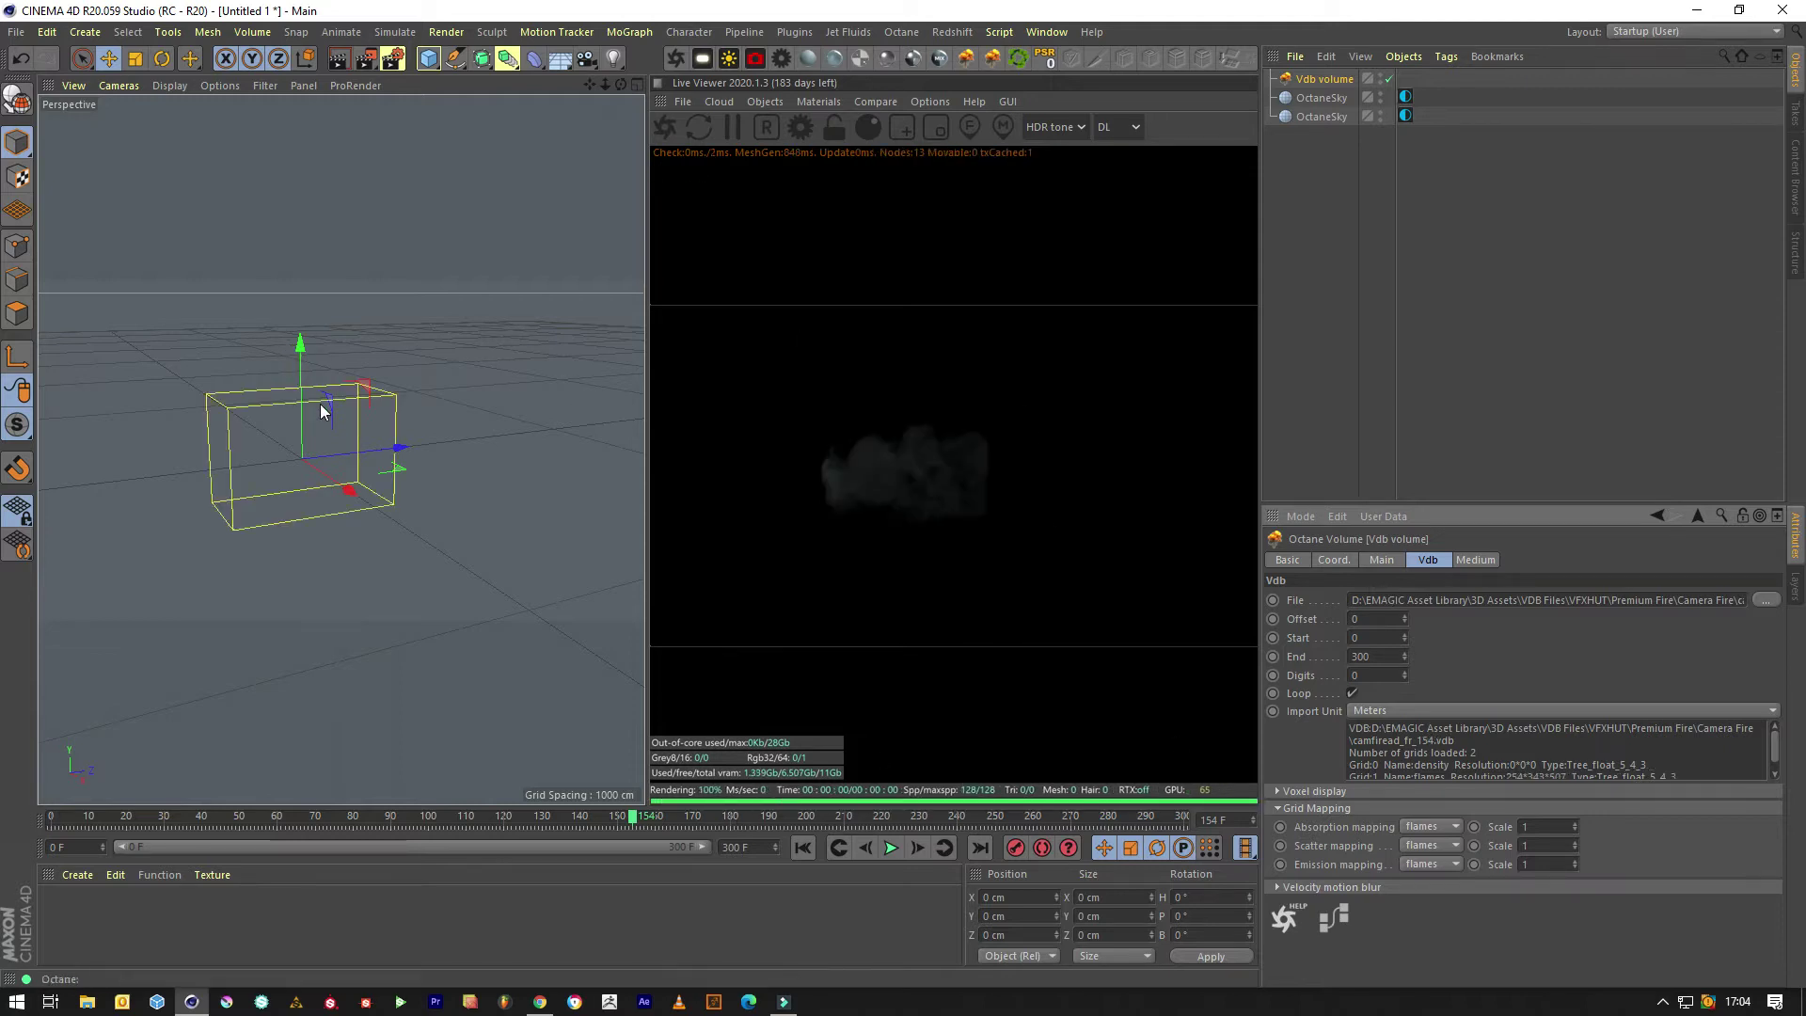
- Rotate the fire volume about -91.5° in pitch and check the OctaneSky environment settings
key(r)
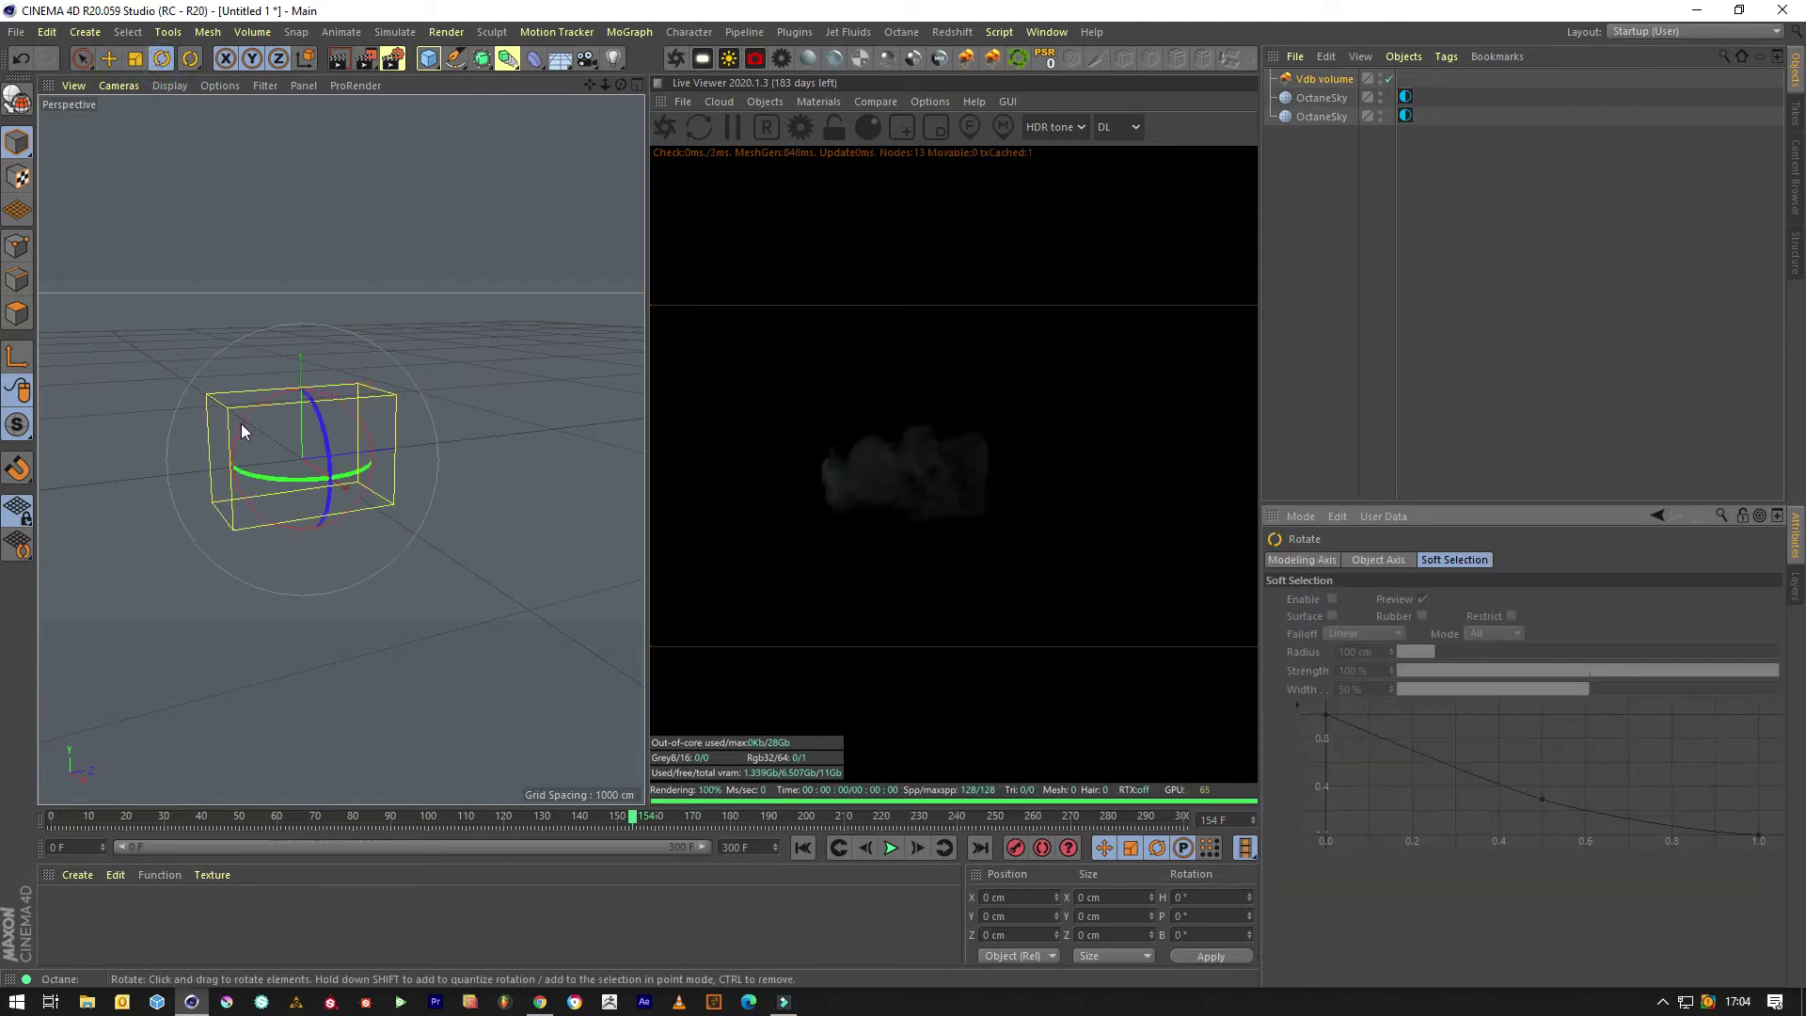
drag(245, 426, 342, 395)
click(1401, 378)
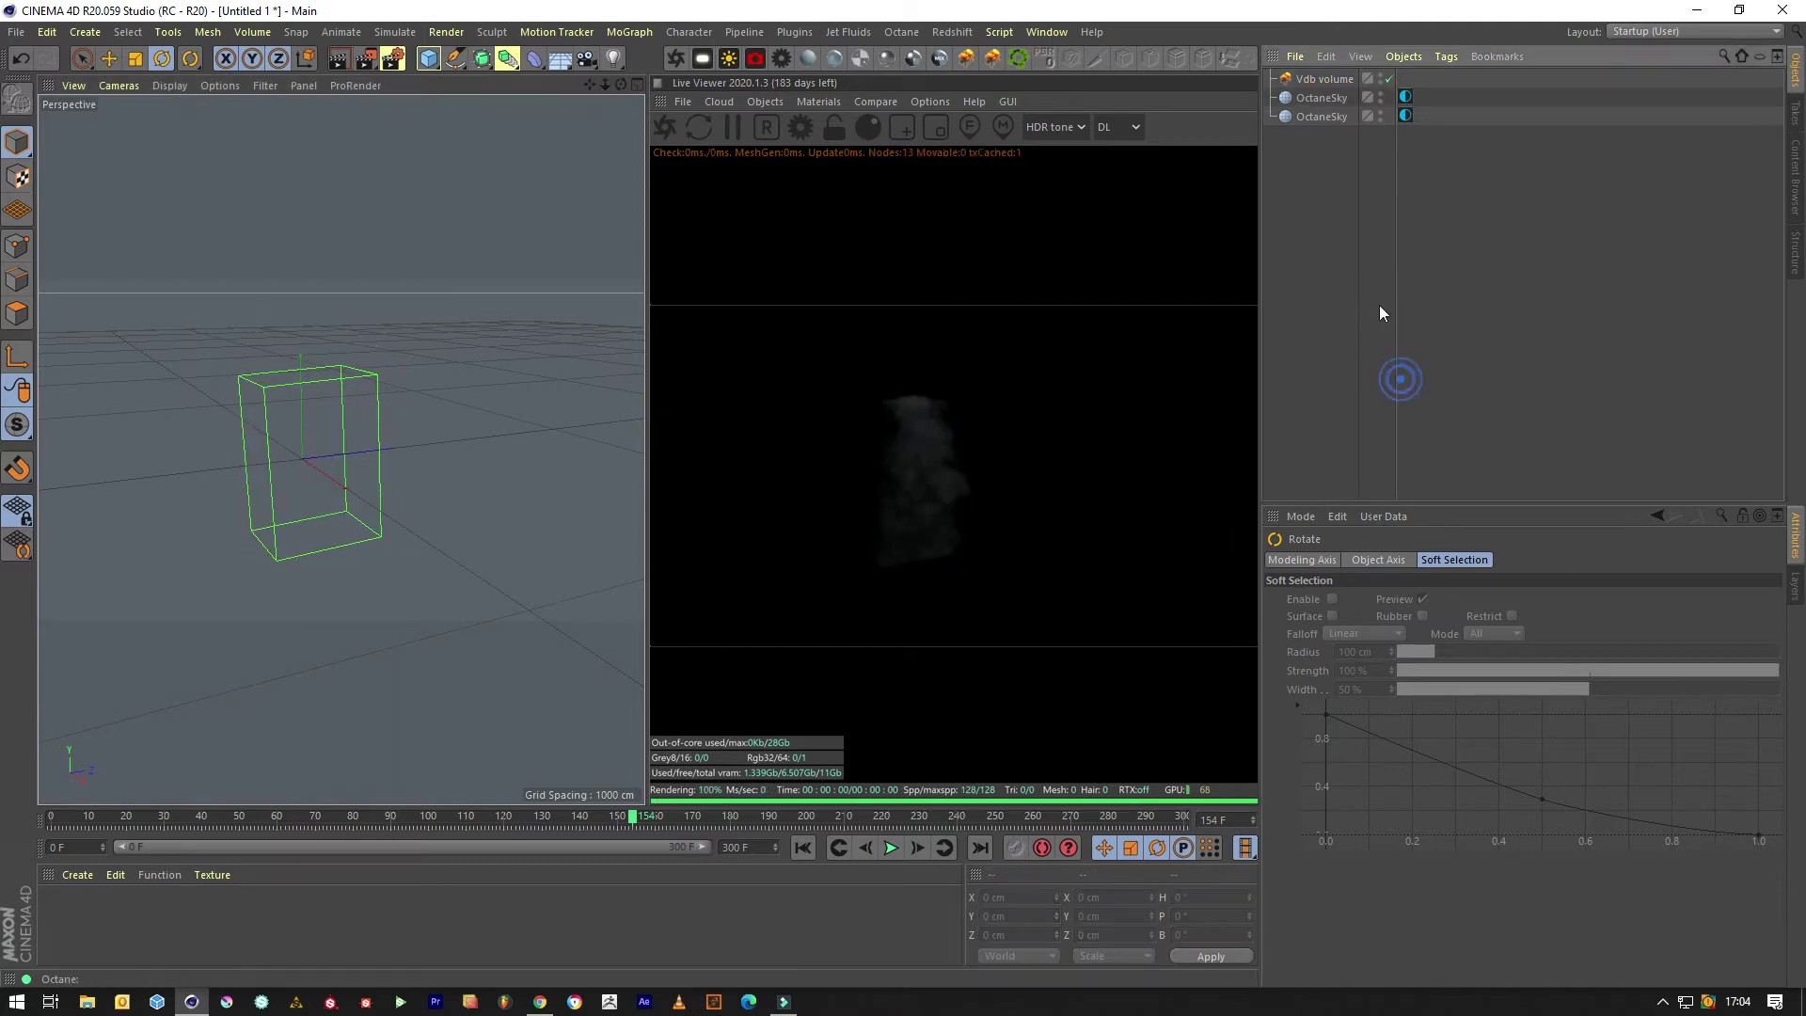
click(1322, 98)
click(1405, 115)
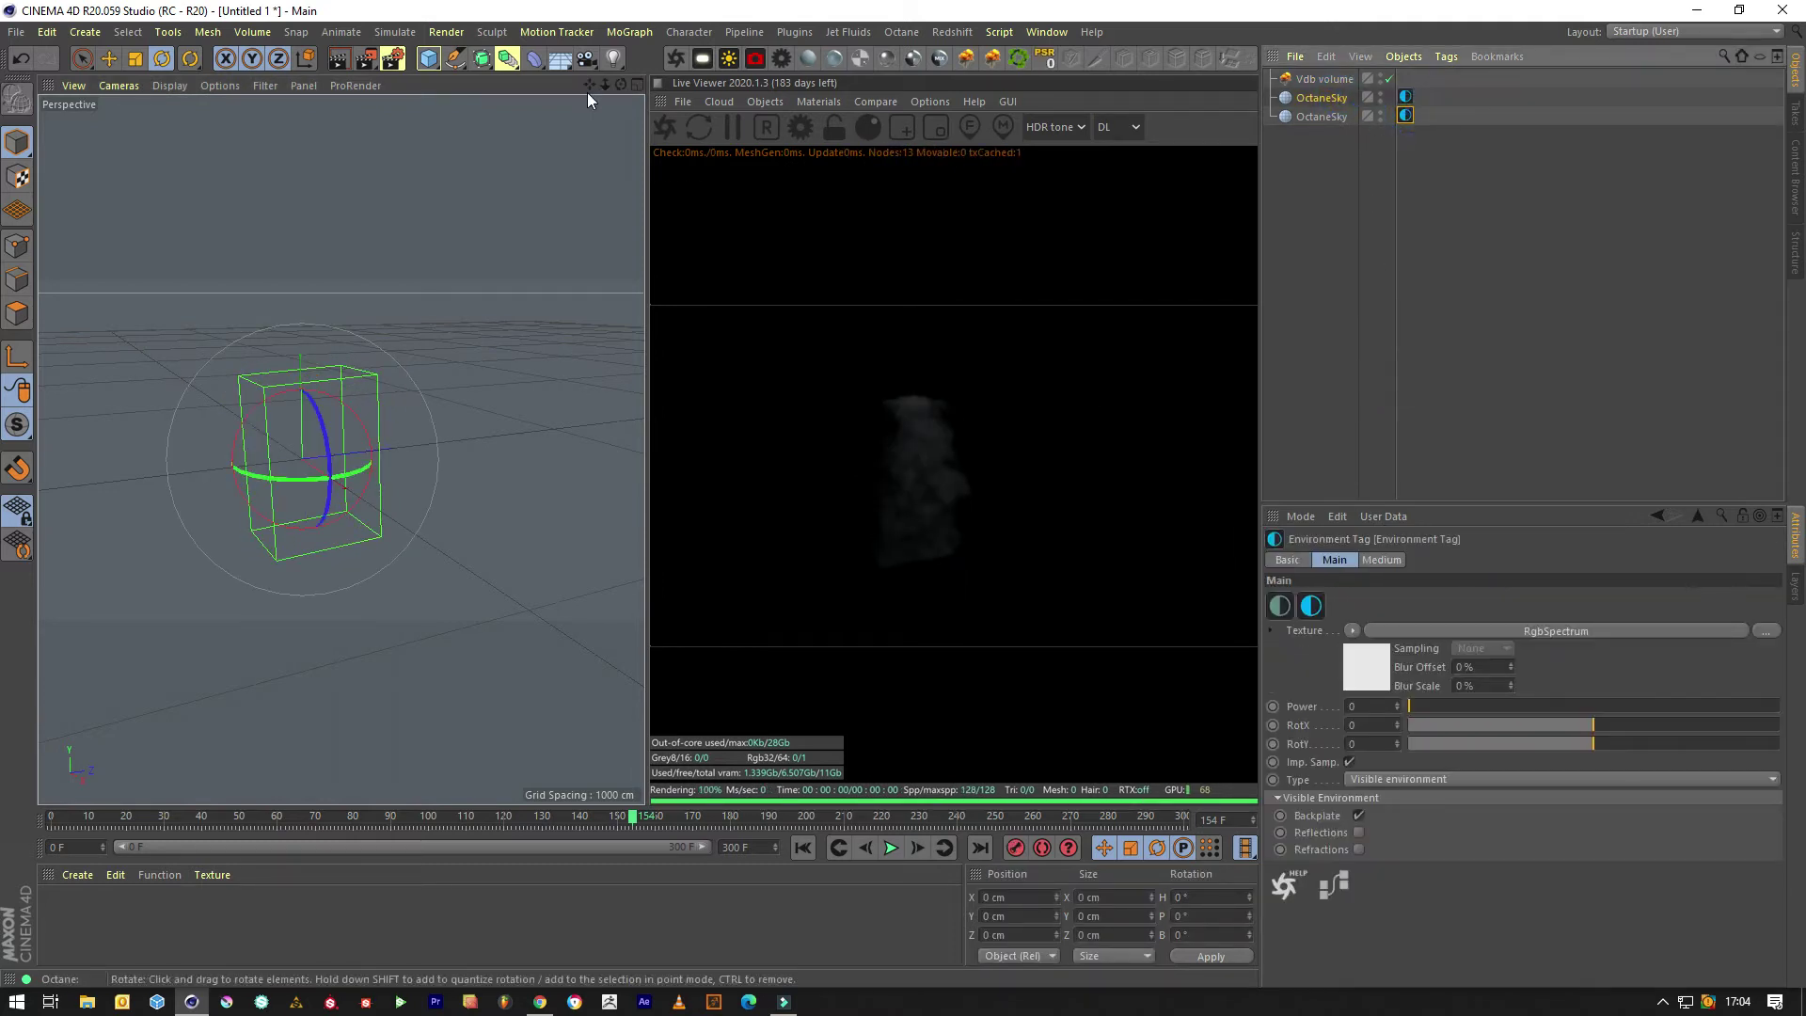
drag(591, 82, 635, 103)
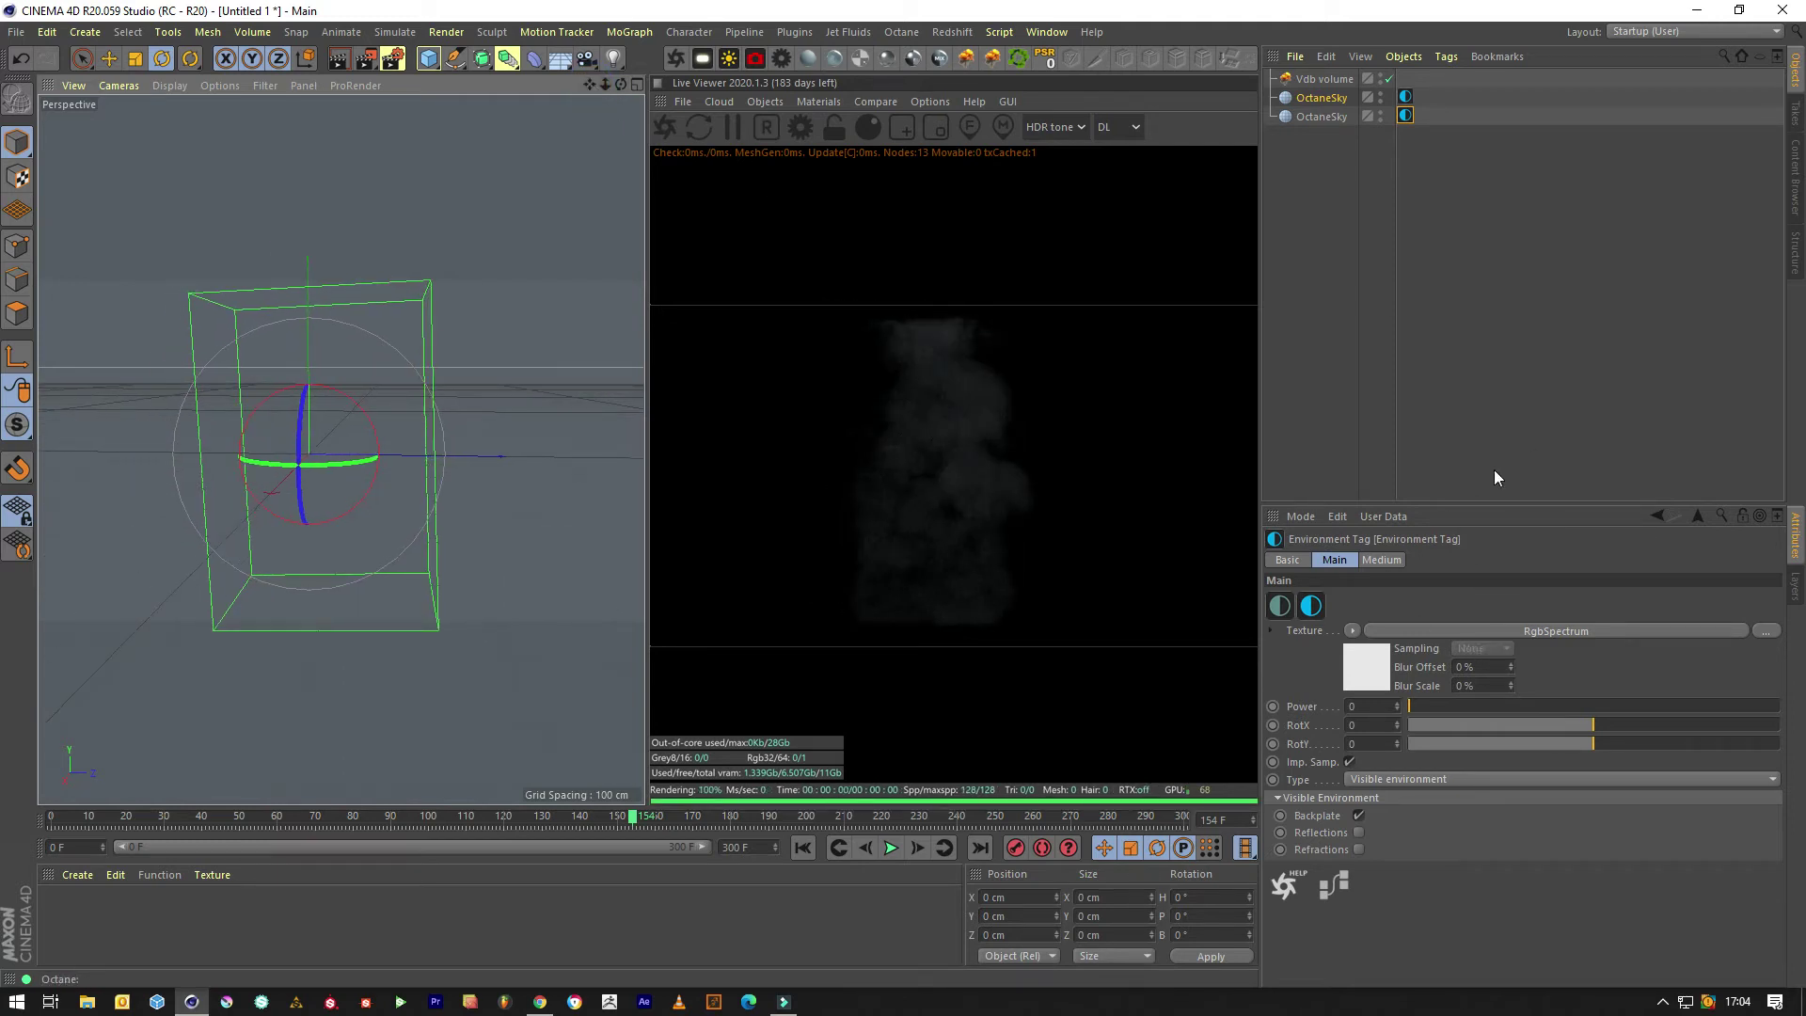
- Apply the Fire medium preset to the Vdb volume
click(1298, 83)
click(1444, 560)
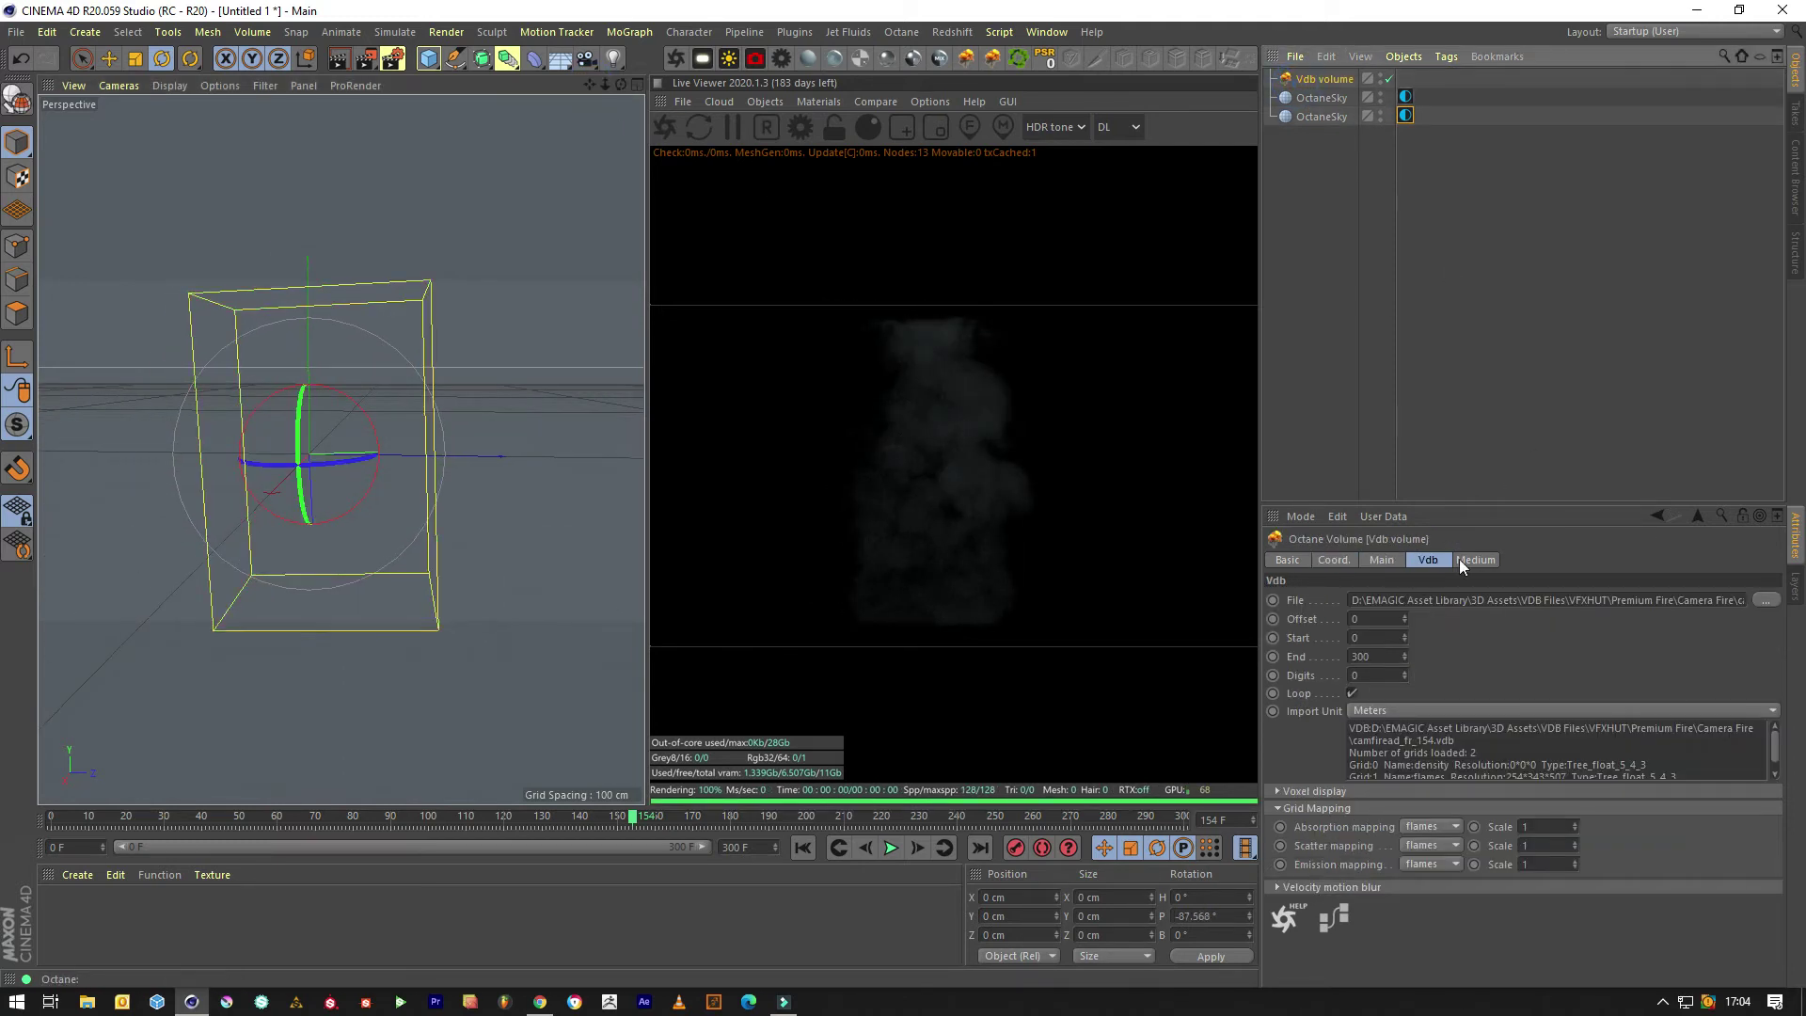
click(1465, 559)
click(1347, 601)
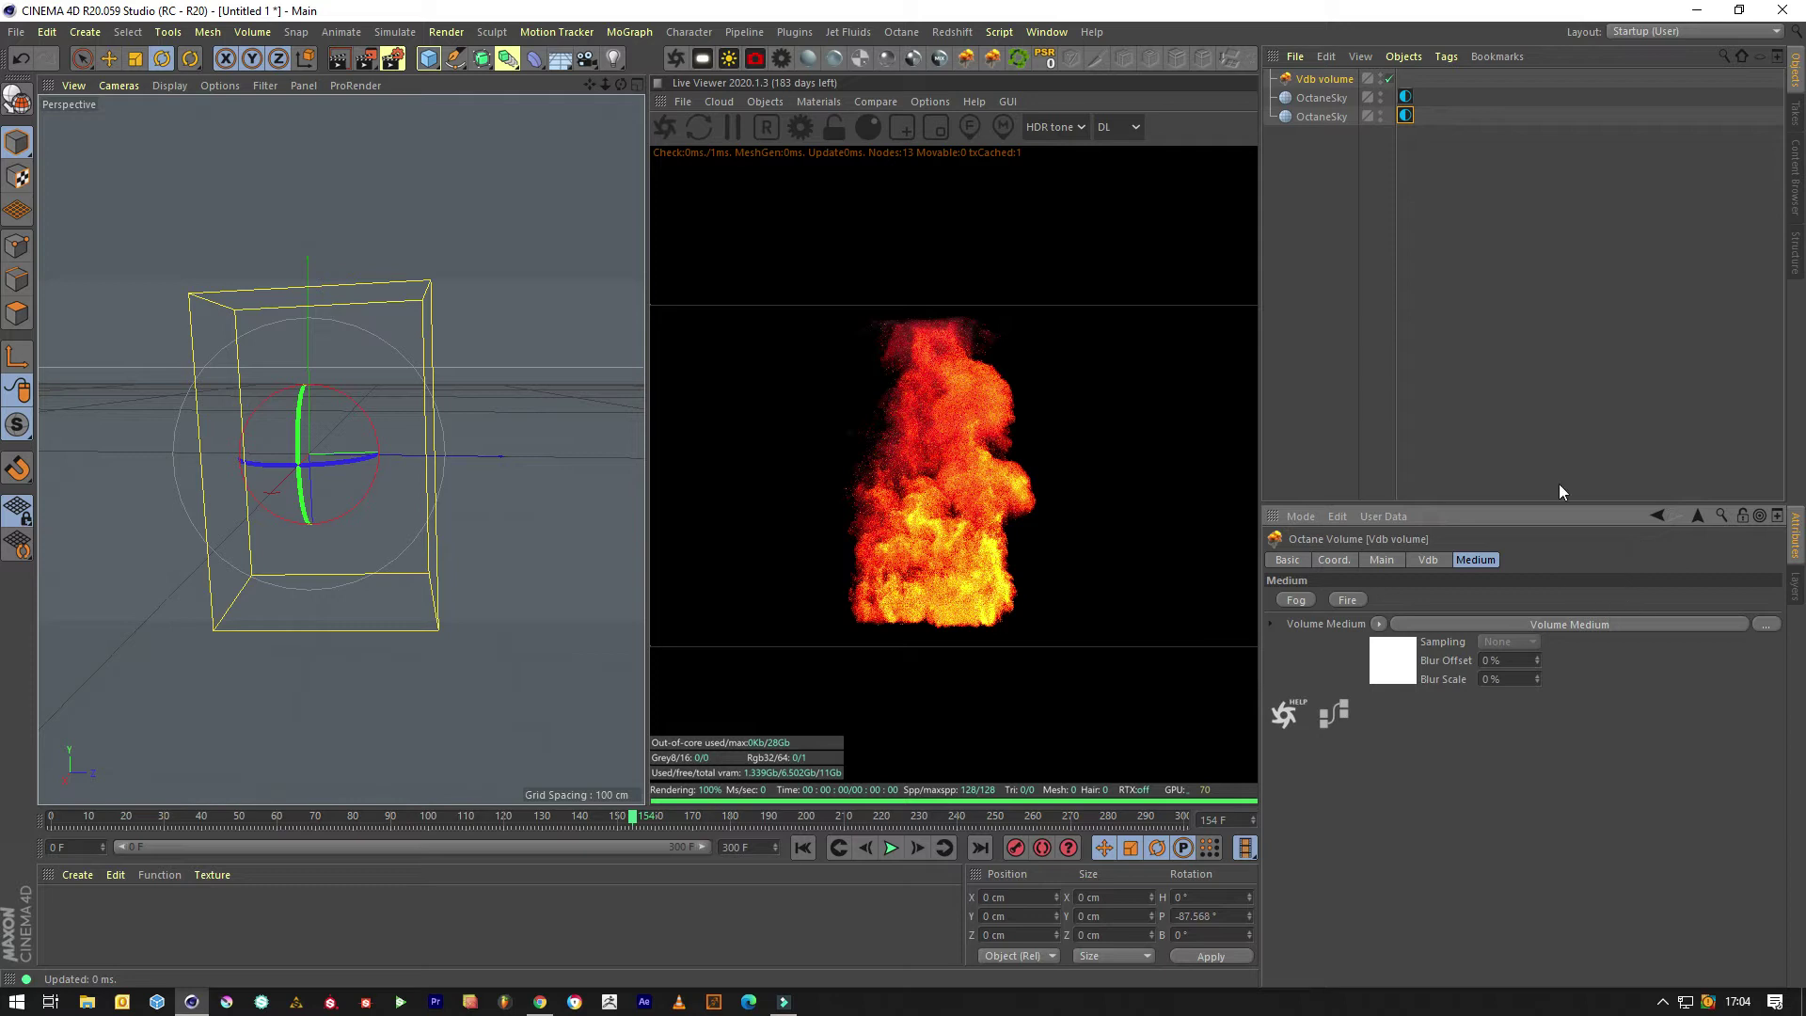
- Open the Volume Medium shader and expand its Scattering and Emission groups
click(1573, 624)
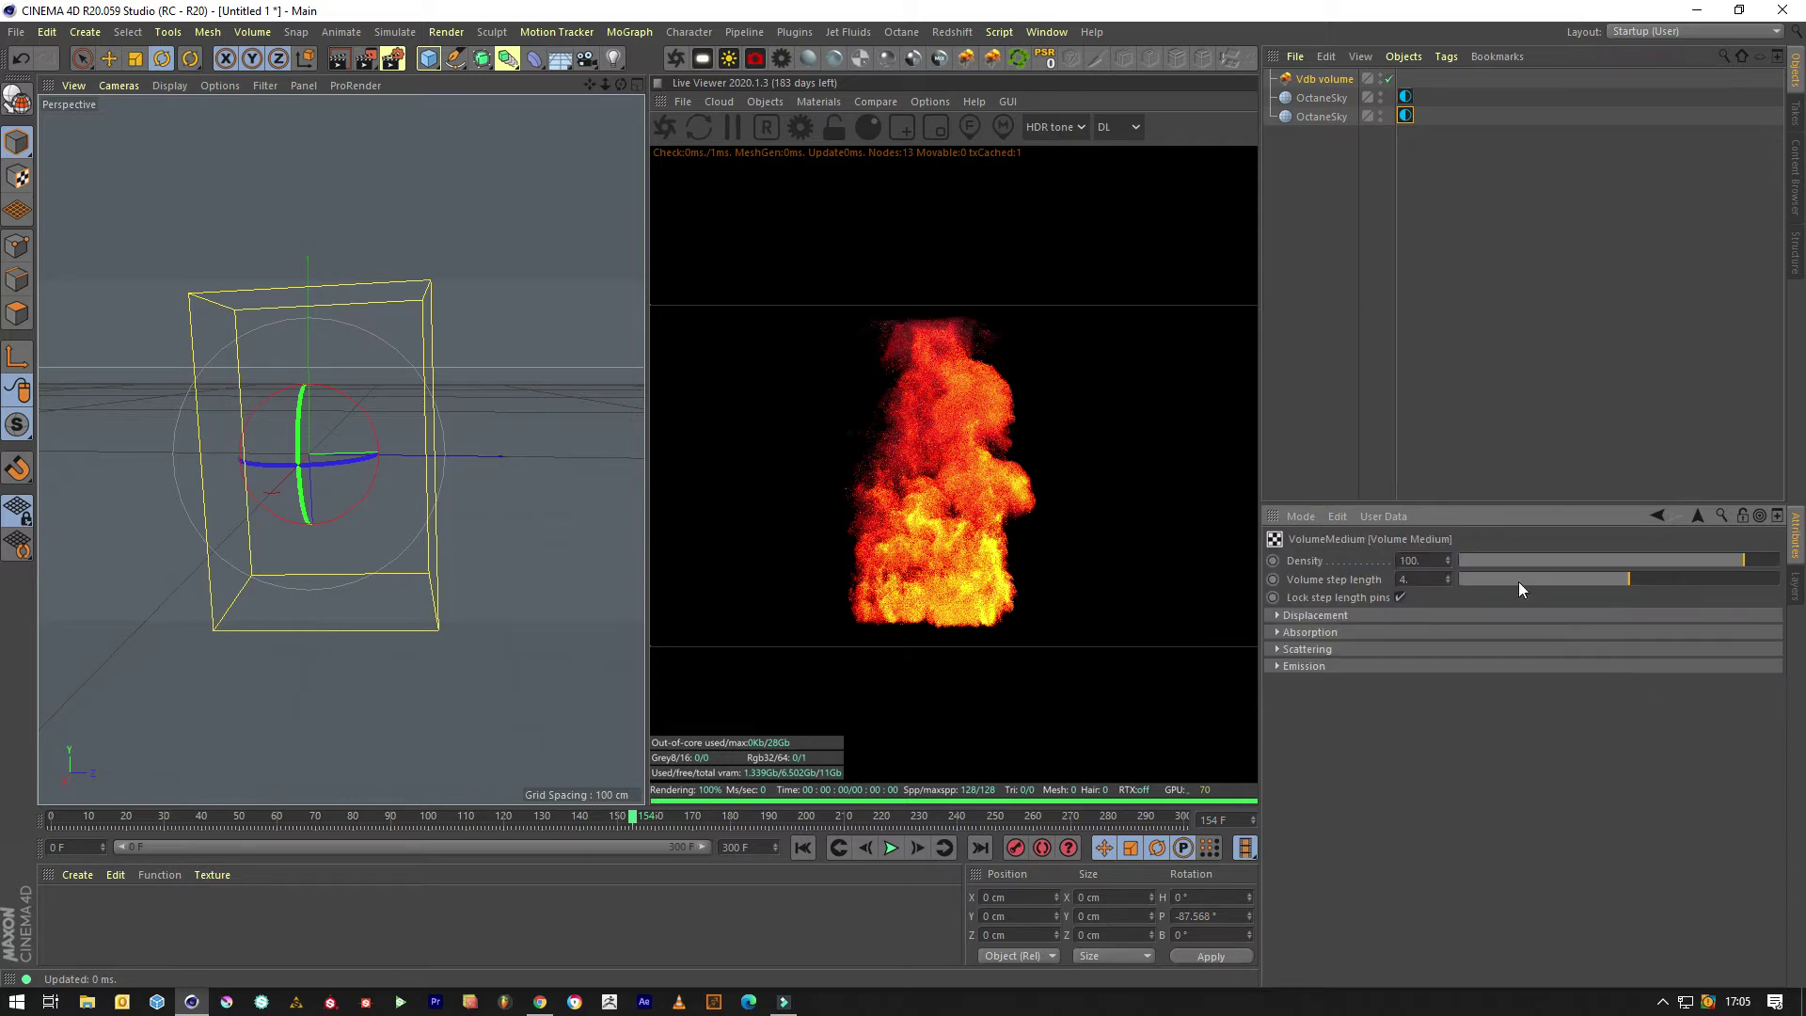
click(1313, 649)
click(1306, 785)
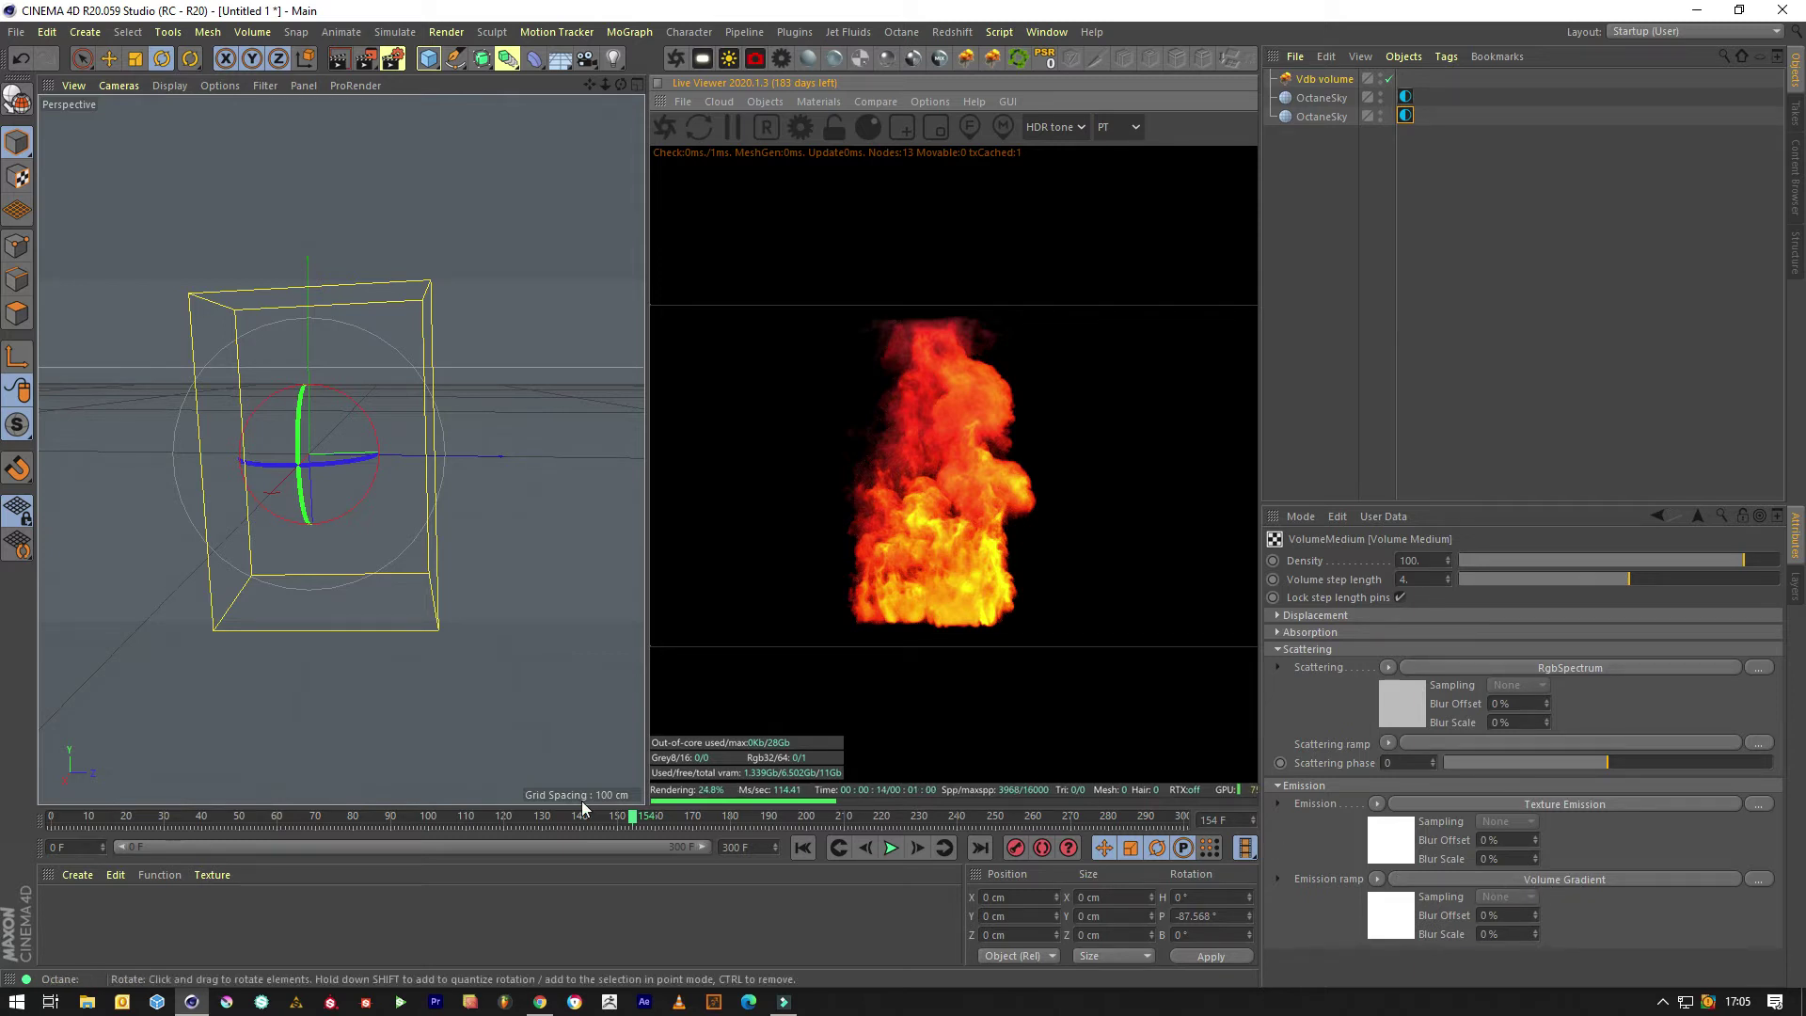
- In the emission Volume Gradient, change the red start knot to orange-red at hue 17°
click(1498, 882)
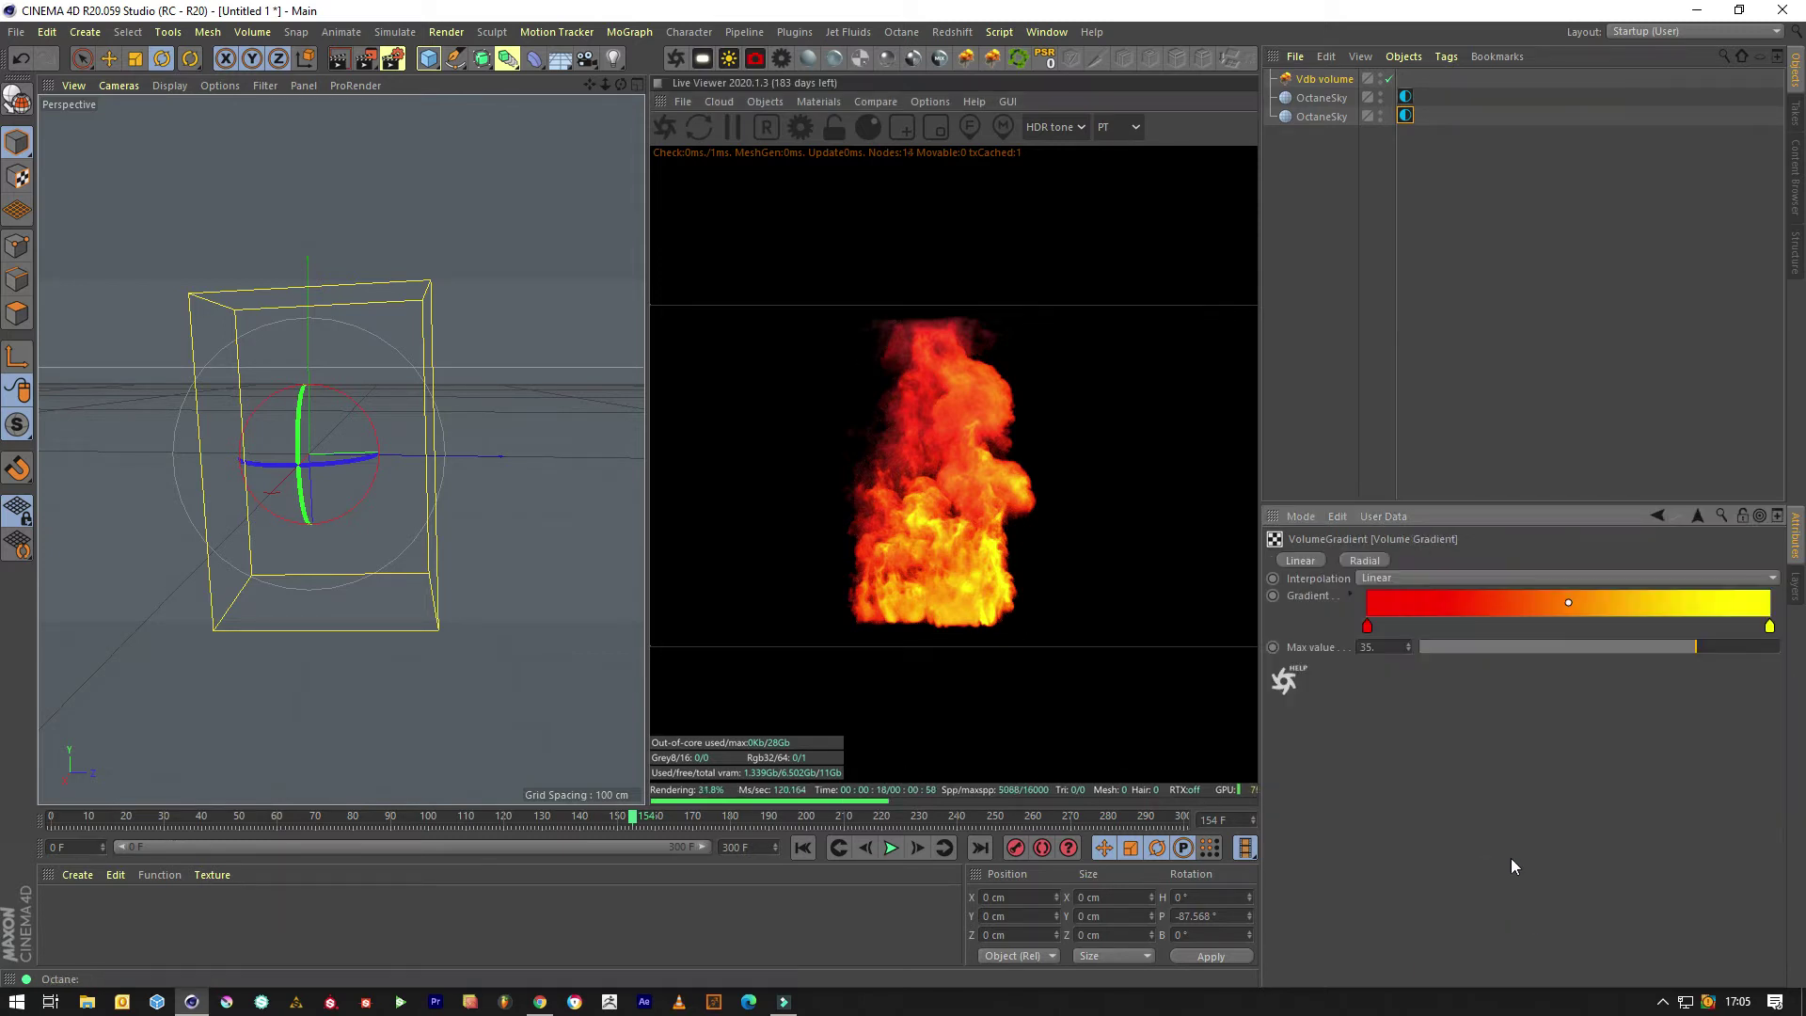
click(1368, 626)
double_click(1367, 626)
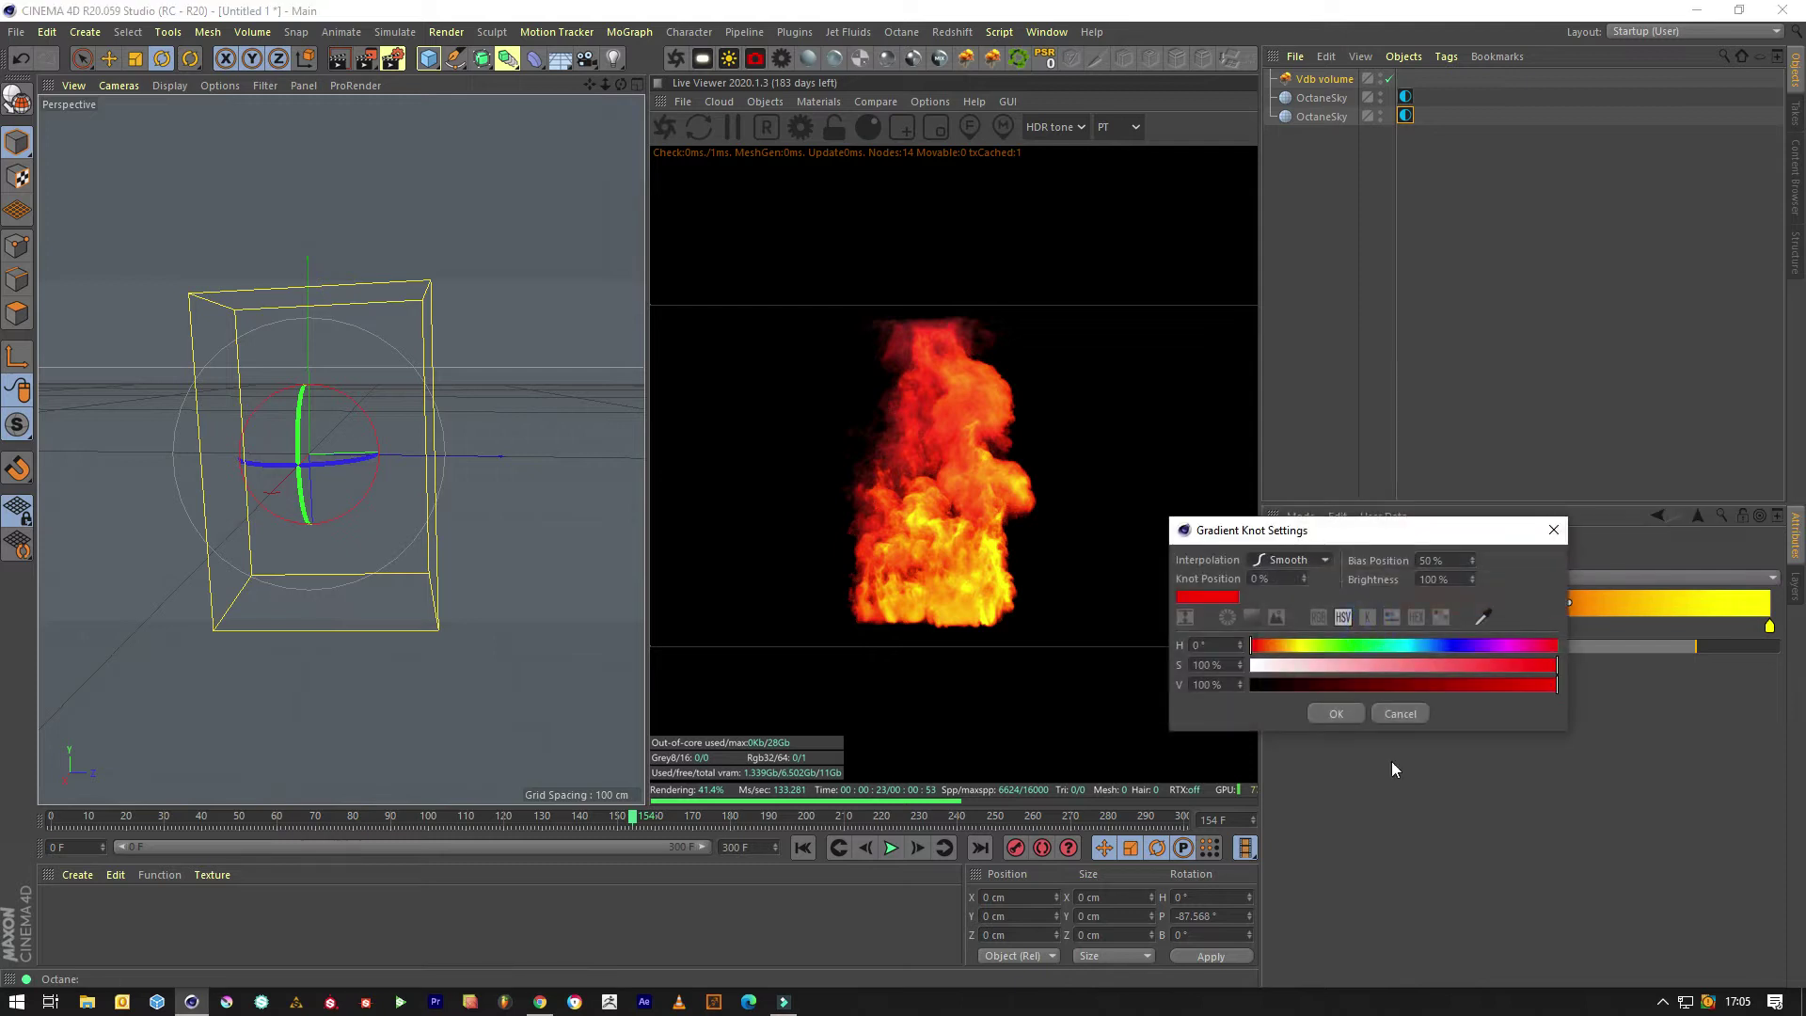
drag(1262, 645, 1267, 649)
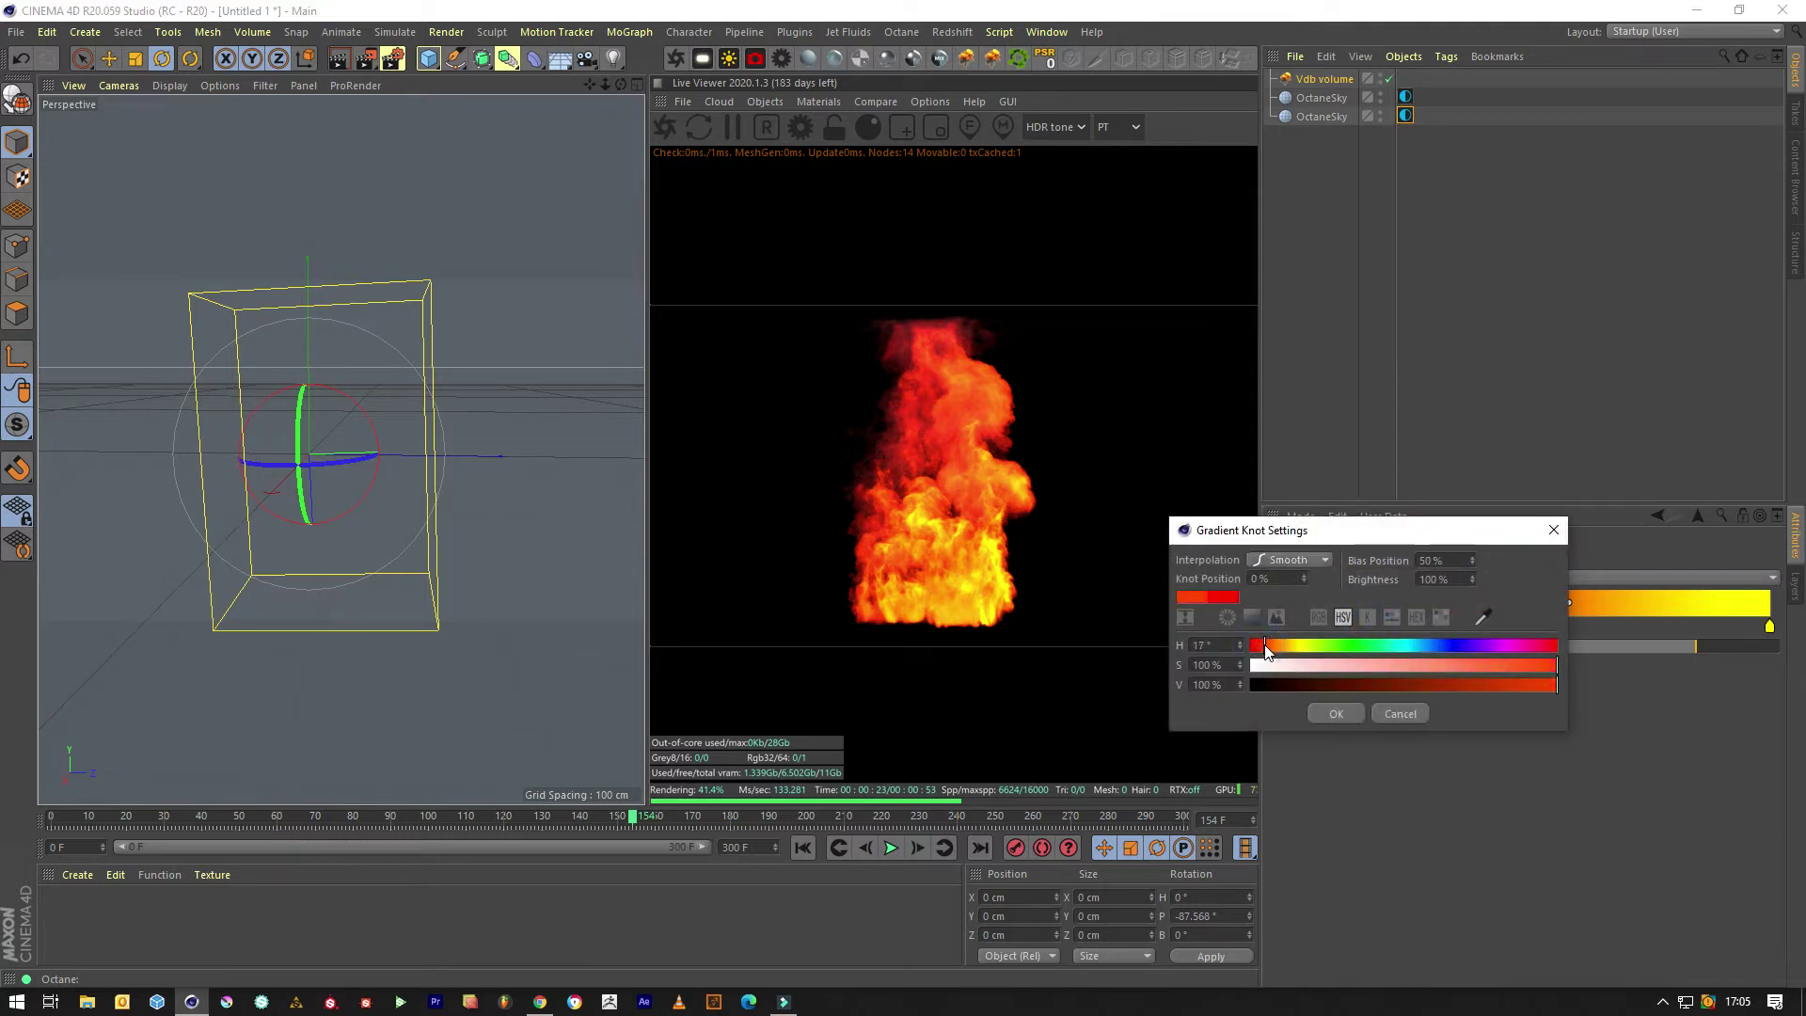
click(1336, 715)
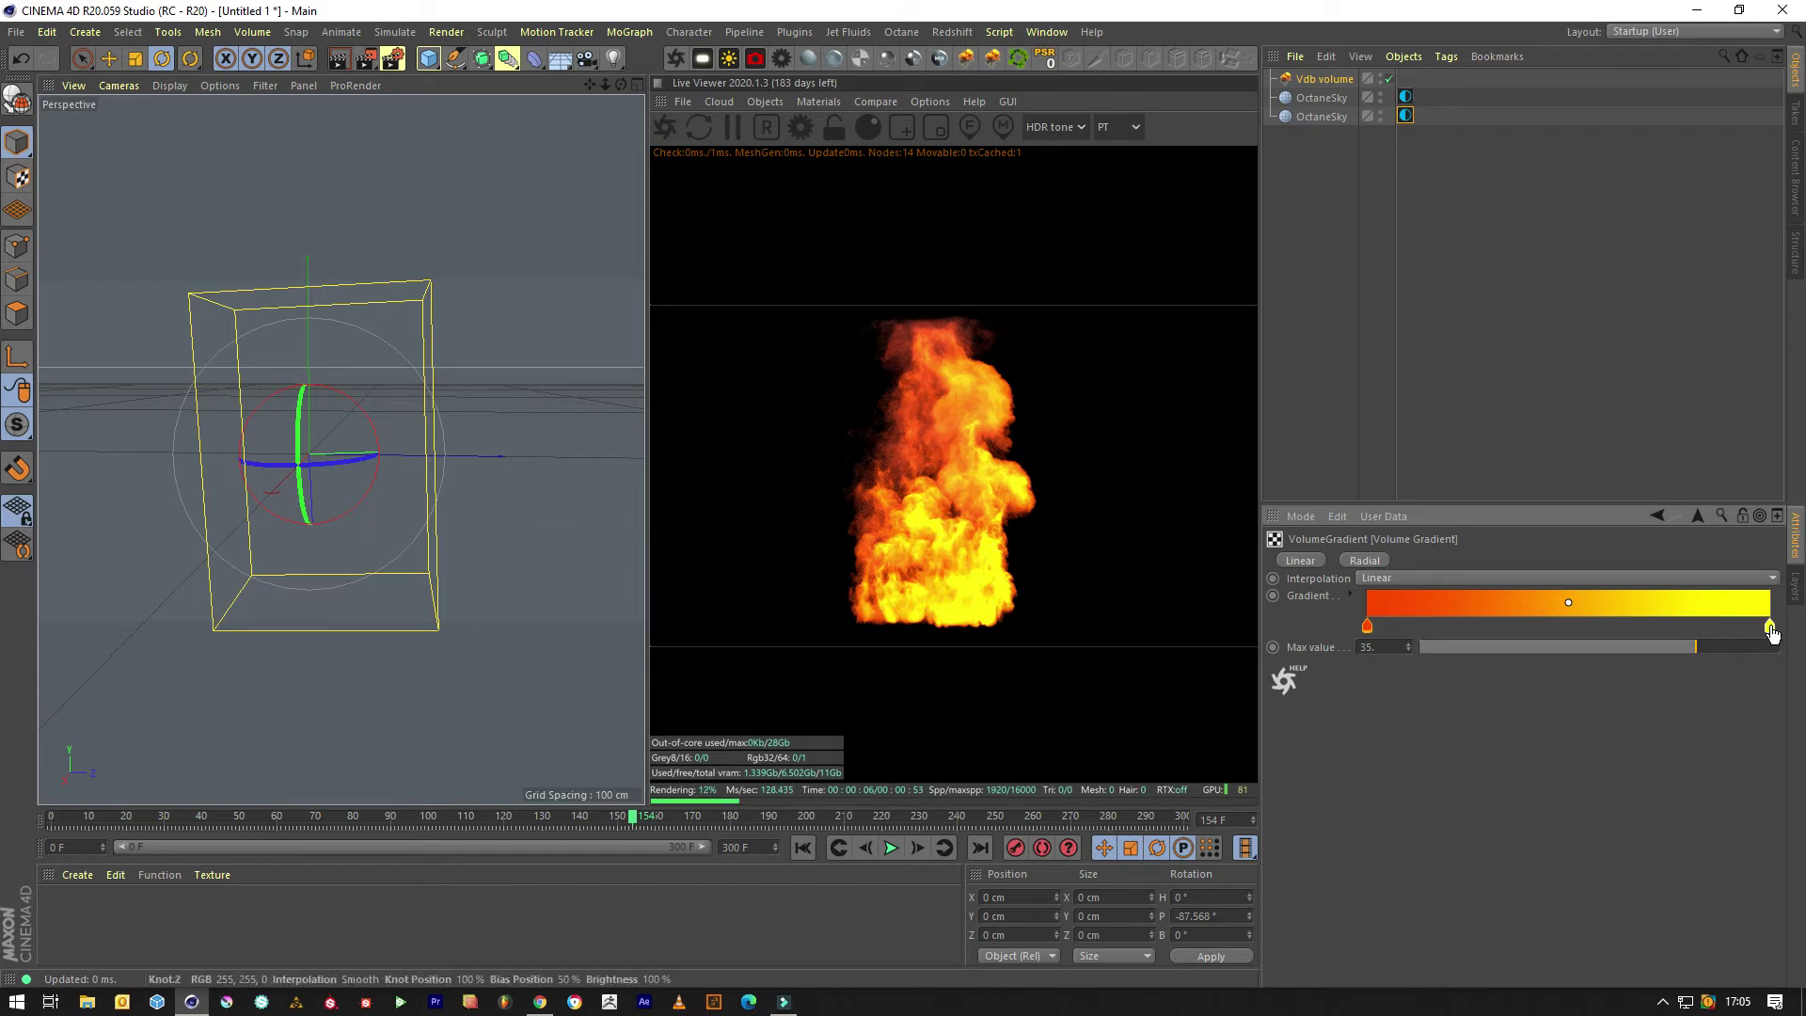
- Rearrange the yellow knots, slide the orange-red knot right, and add a black knot near the left
drag(1769, 627, 1634, 633)
click(1729, 625)
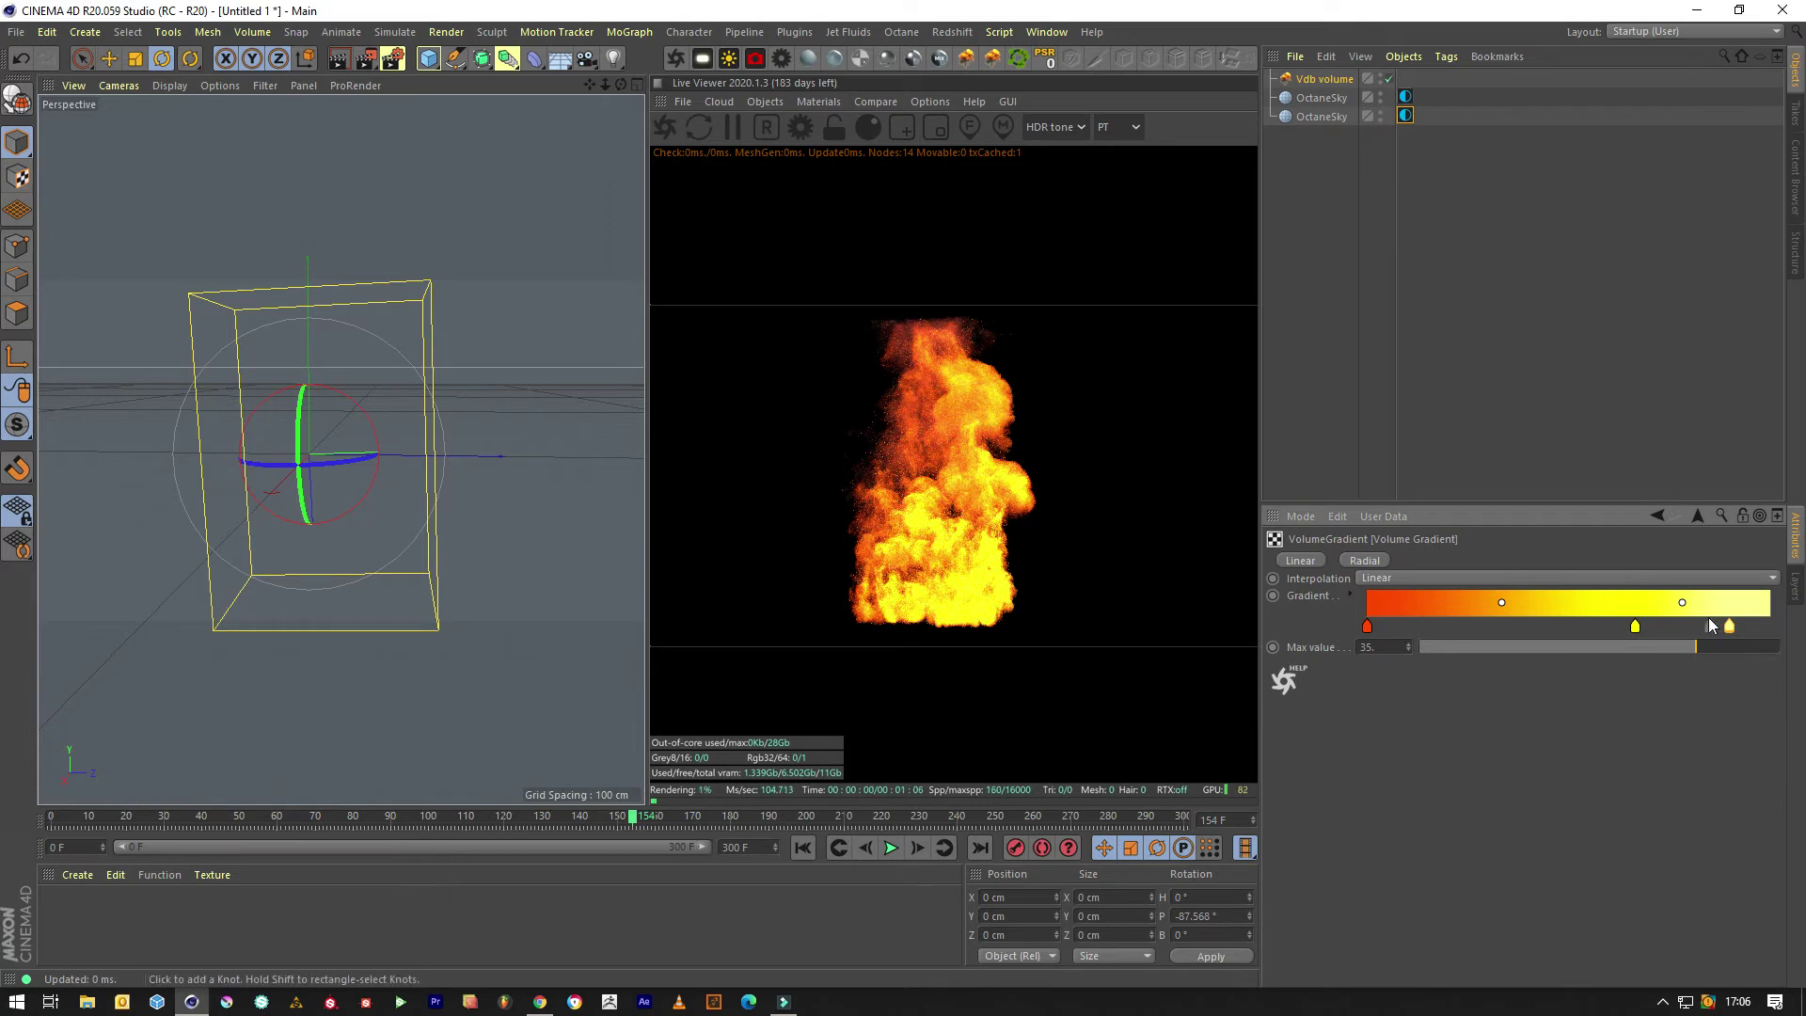
drag(1729, 625, 1769, 627)
click(1366, 626)
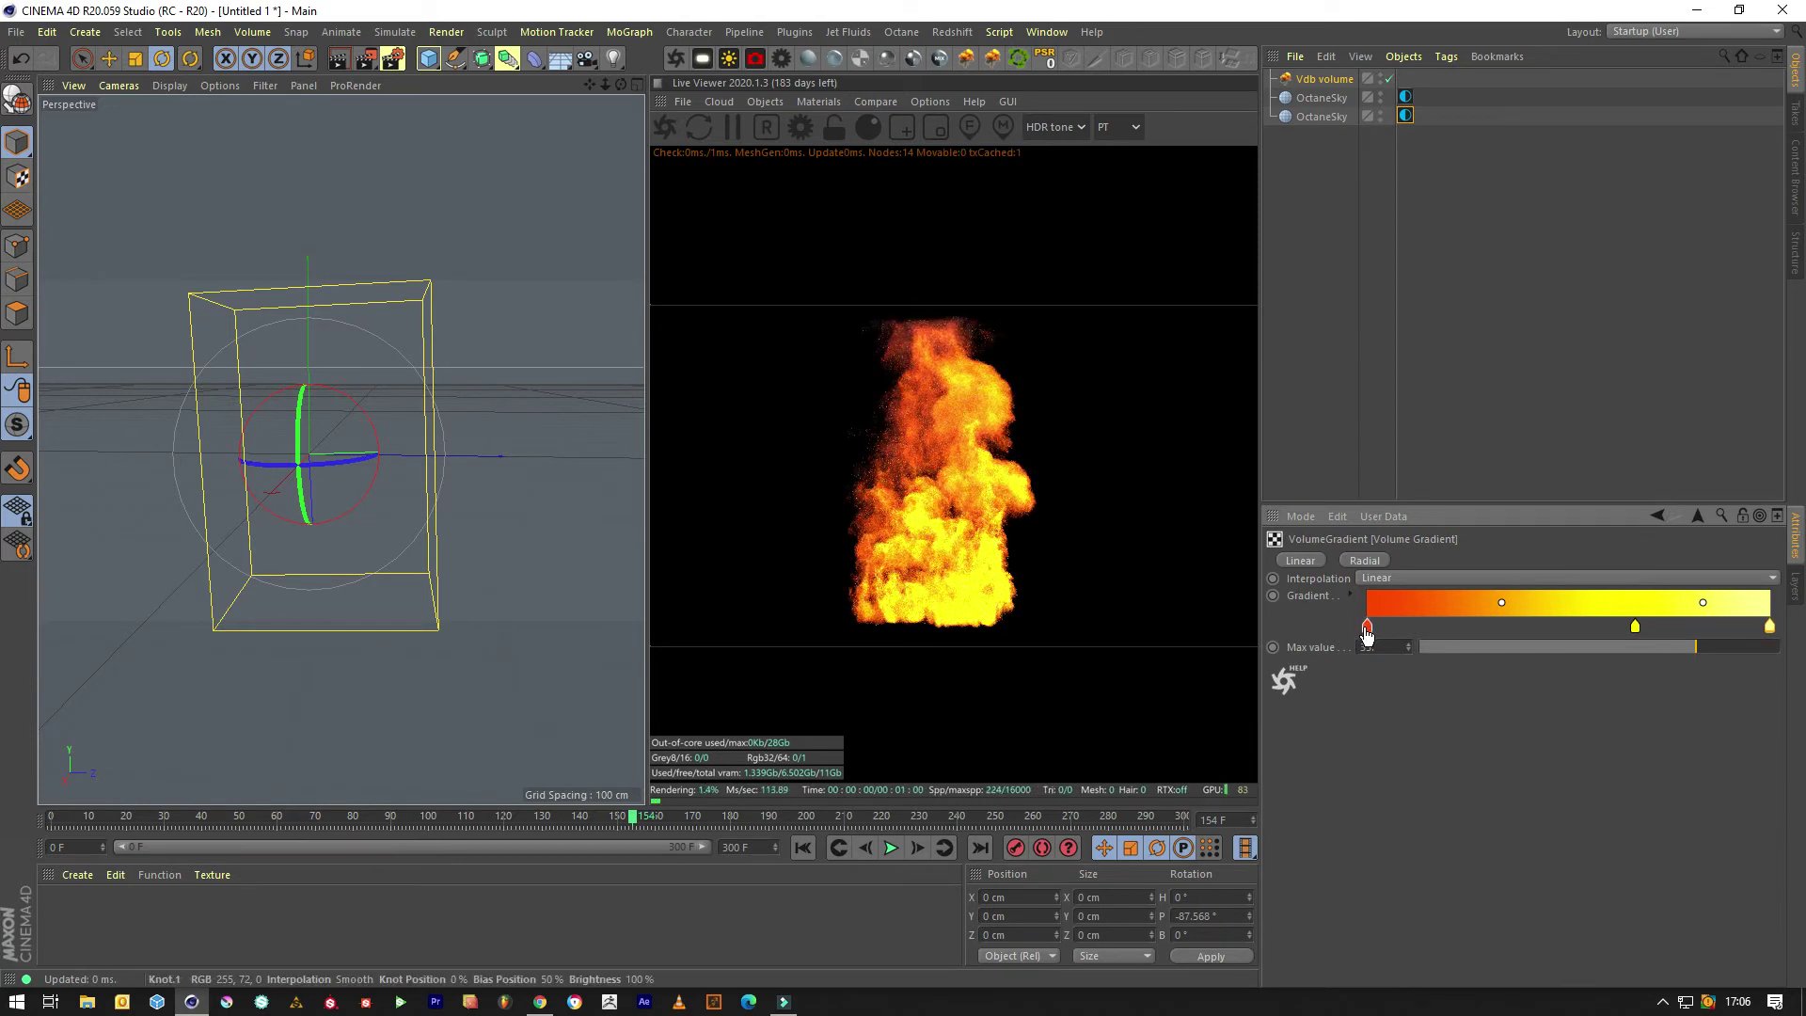
drag(1367, 626, 1478, 628)
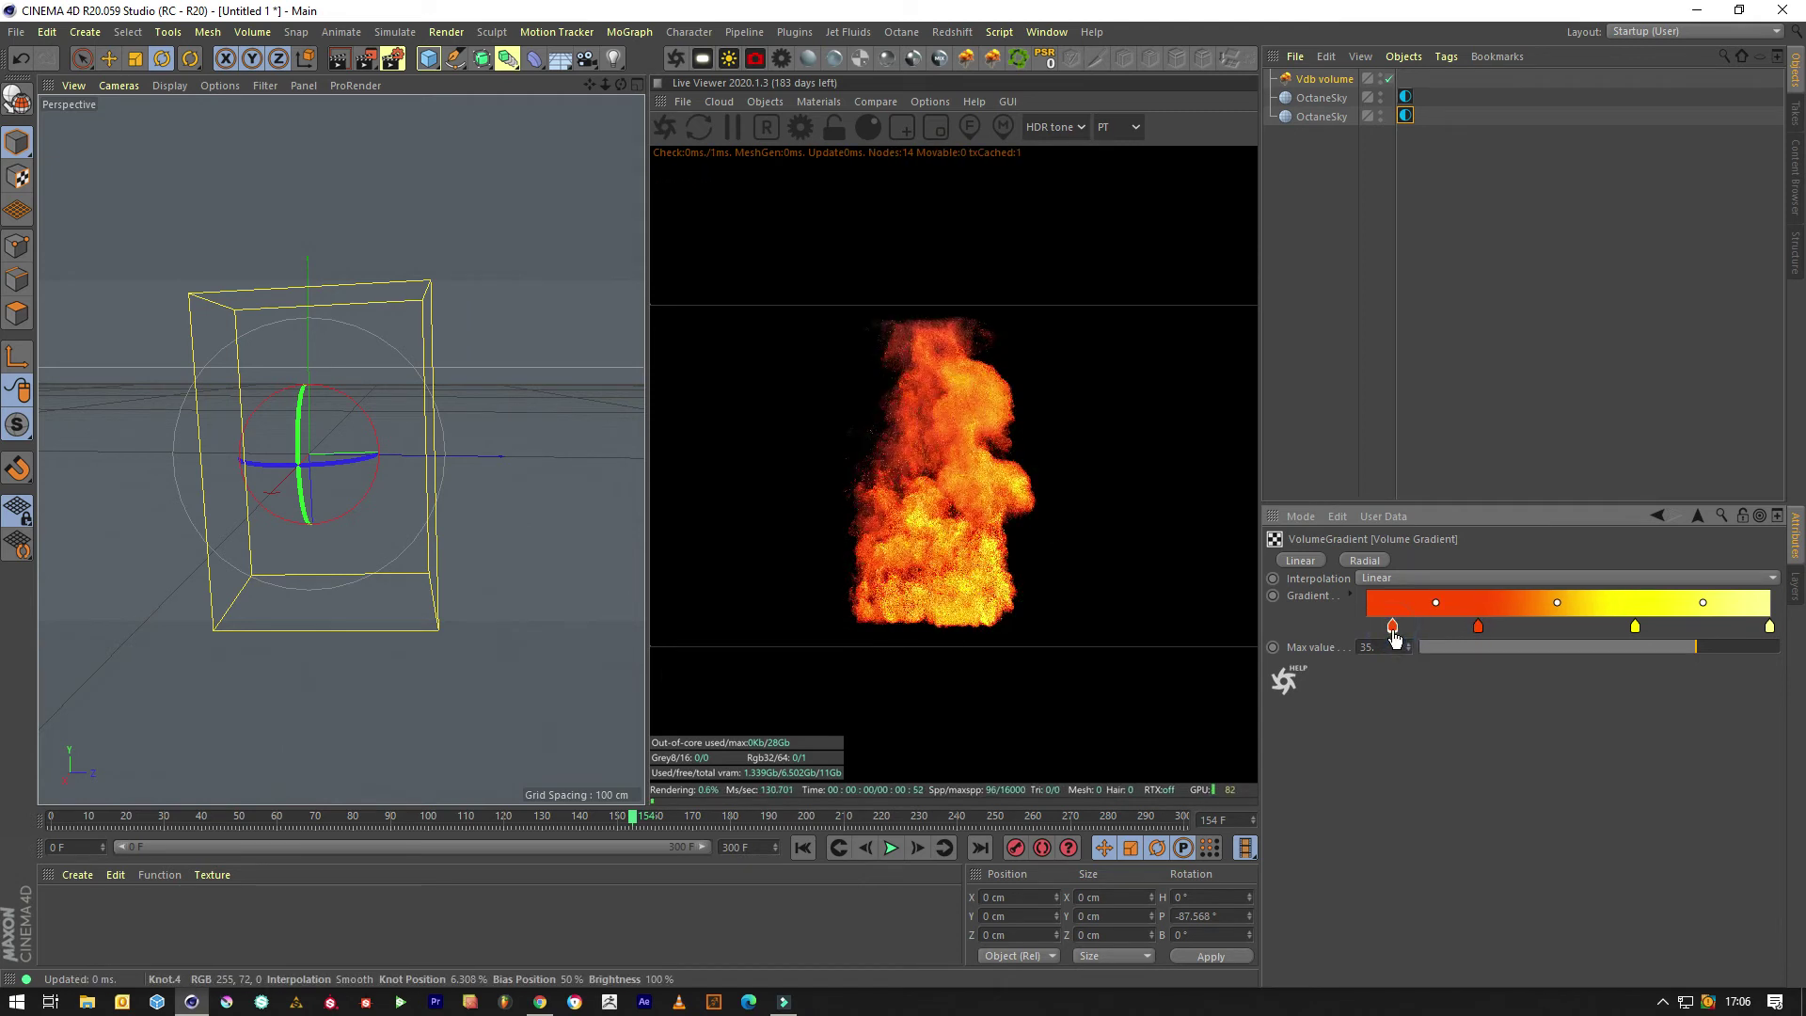
double_click(1392, 627)
click(1349, 685)
click(1355, 715)
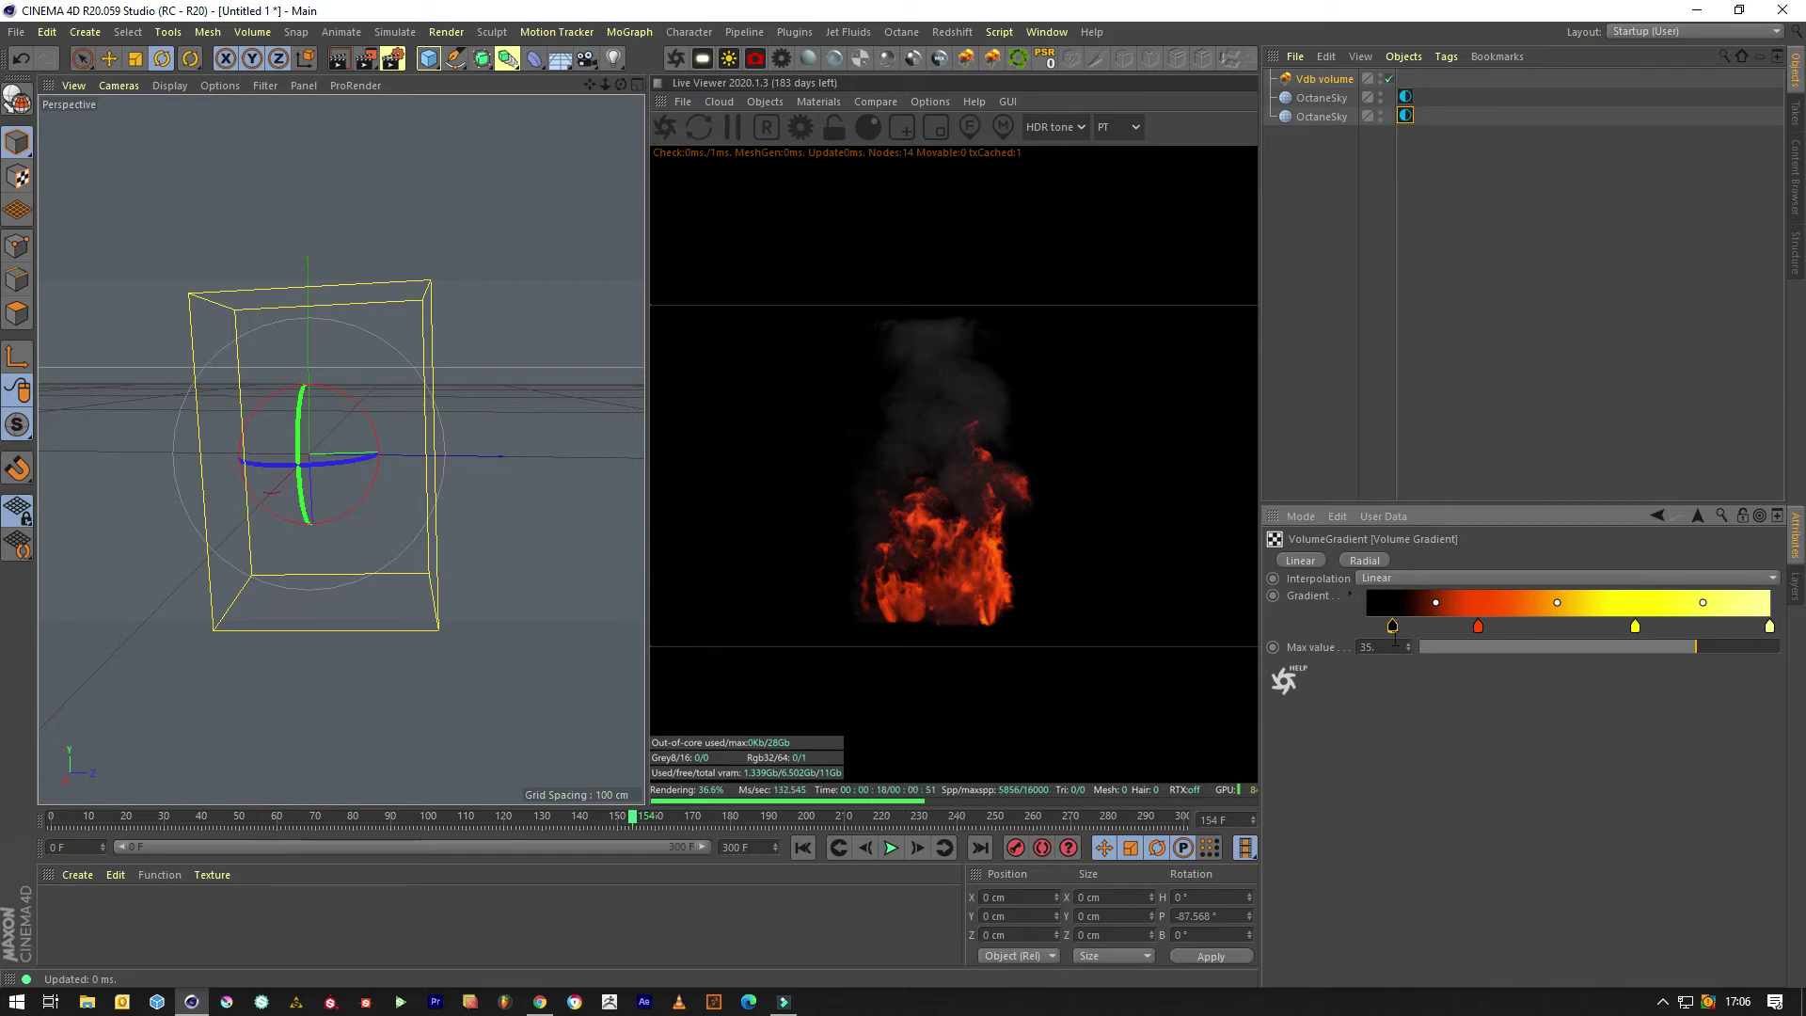
- Reposition the yellow, red and black gradient knots while zoomed in on the Vdb volume
click(1479, 626)
drag(600, 83, 616, 111)
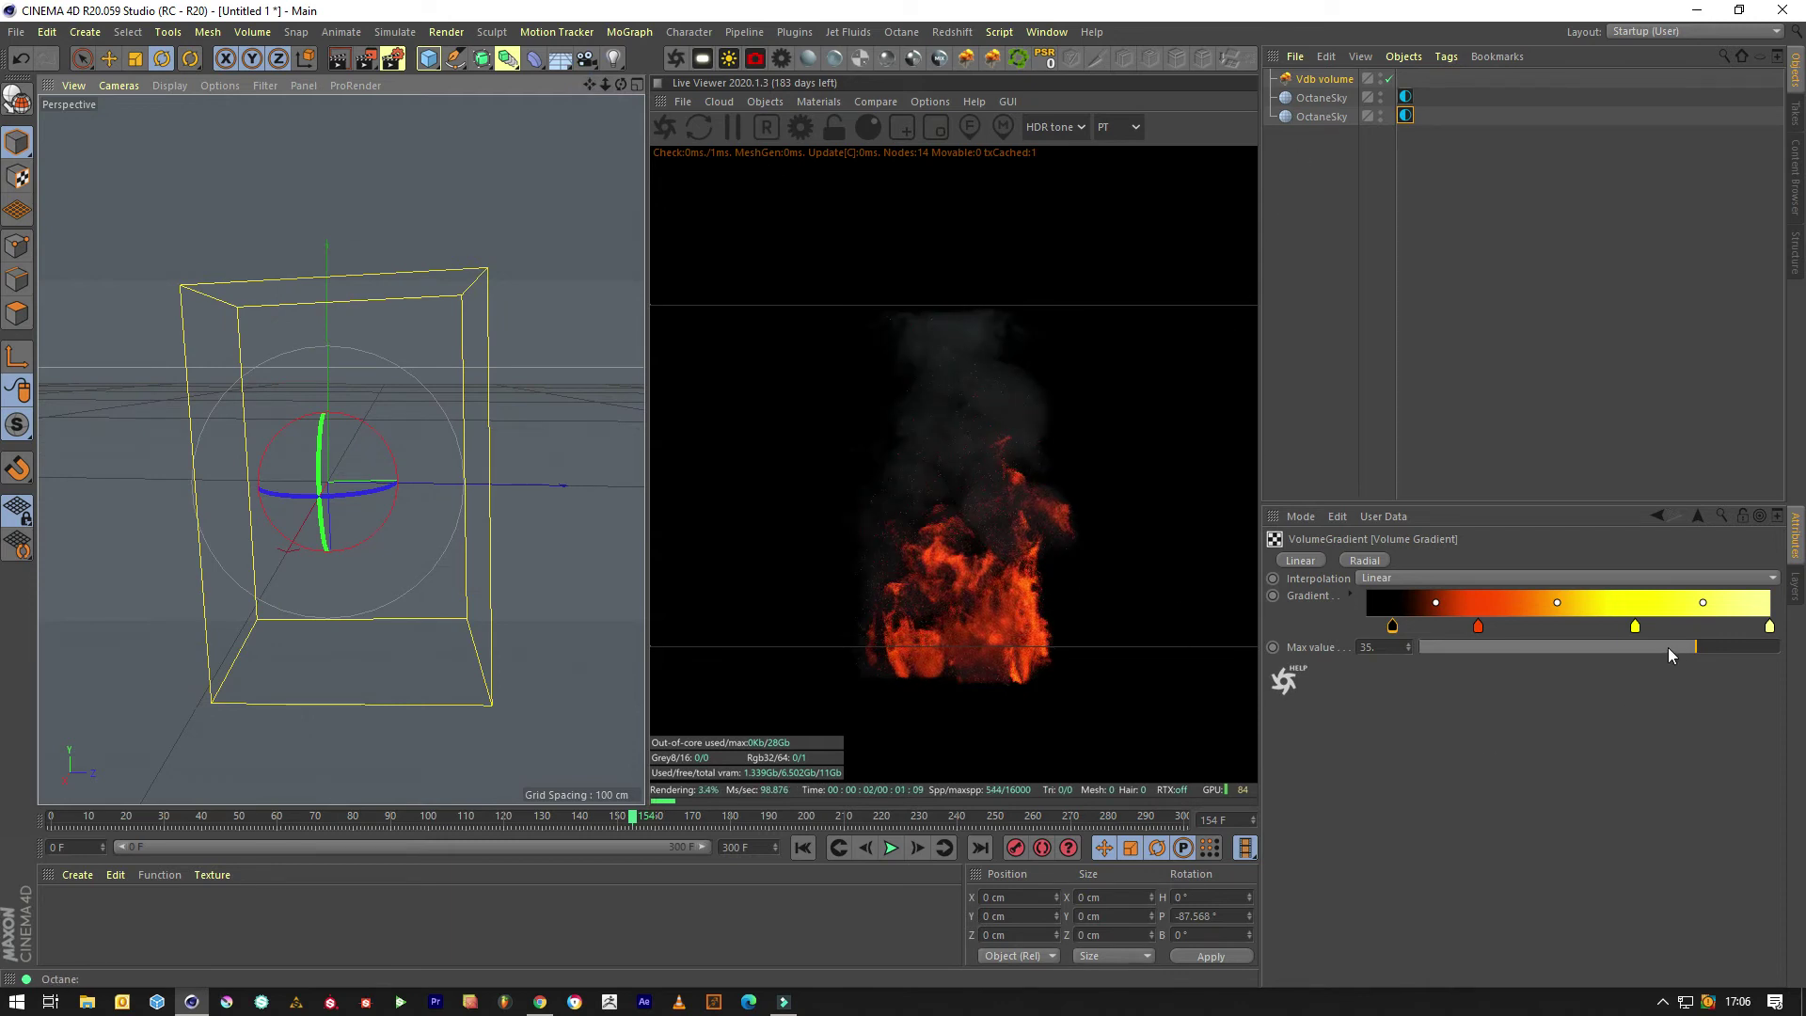
click(1635, 627)
drag(1638, 638, 1691, 647)
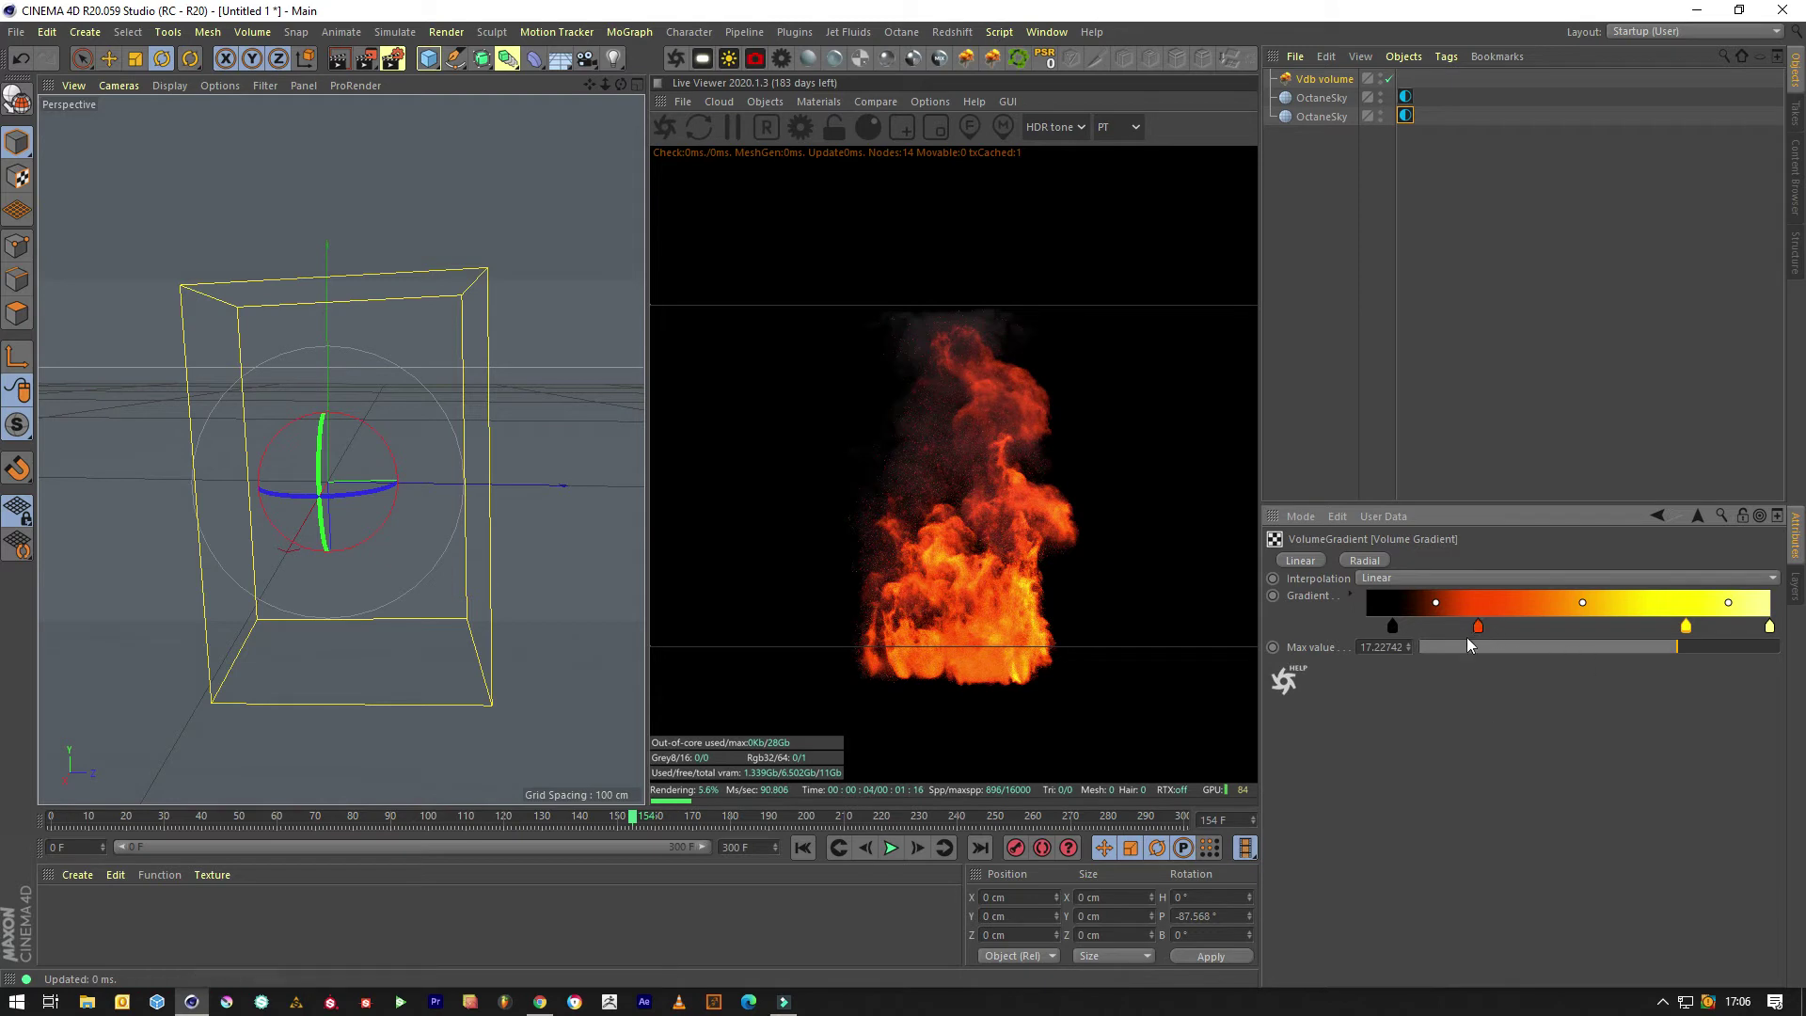
drag(1480, 628, 1541, 636)
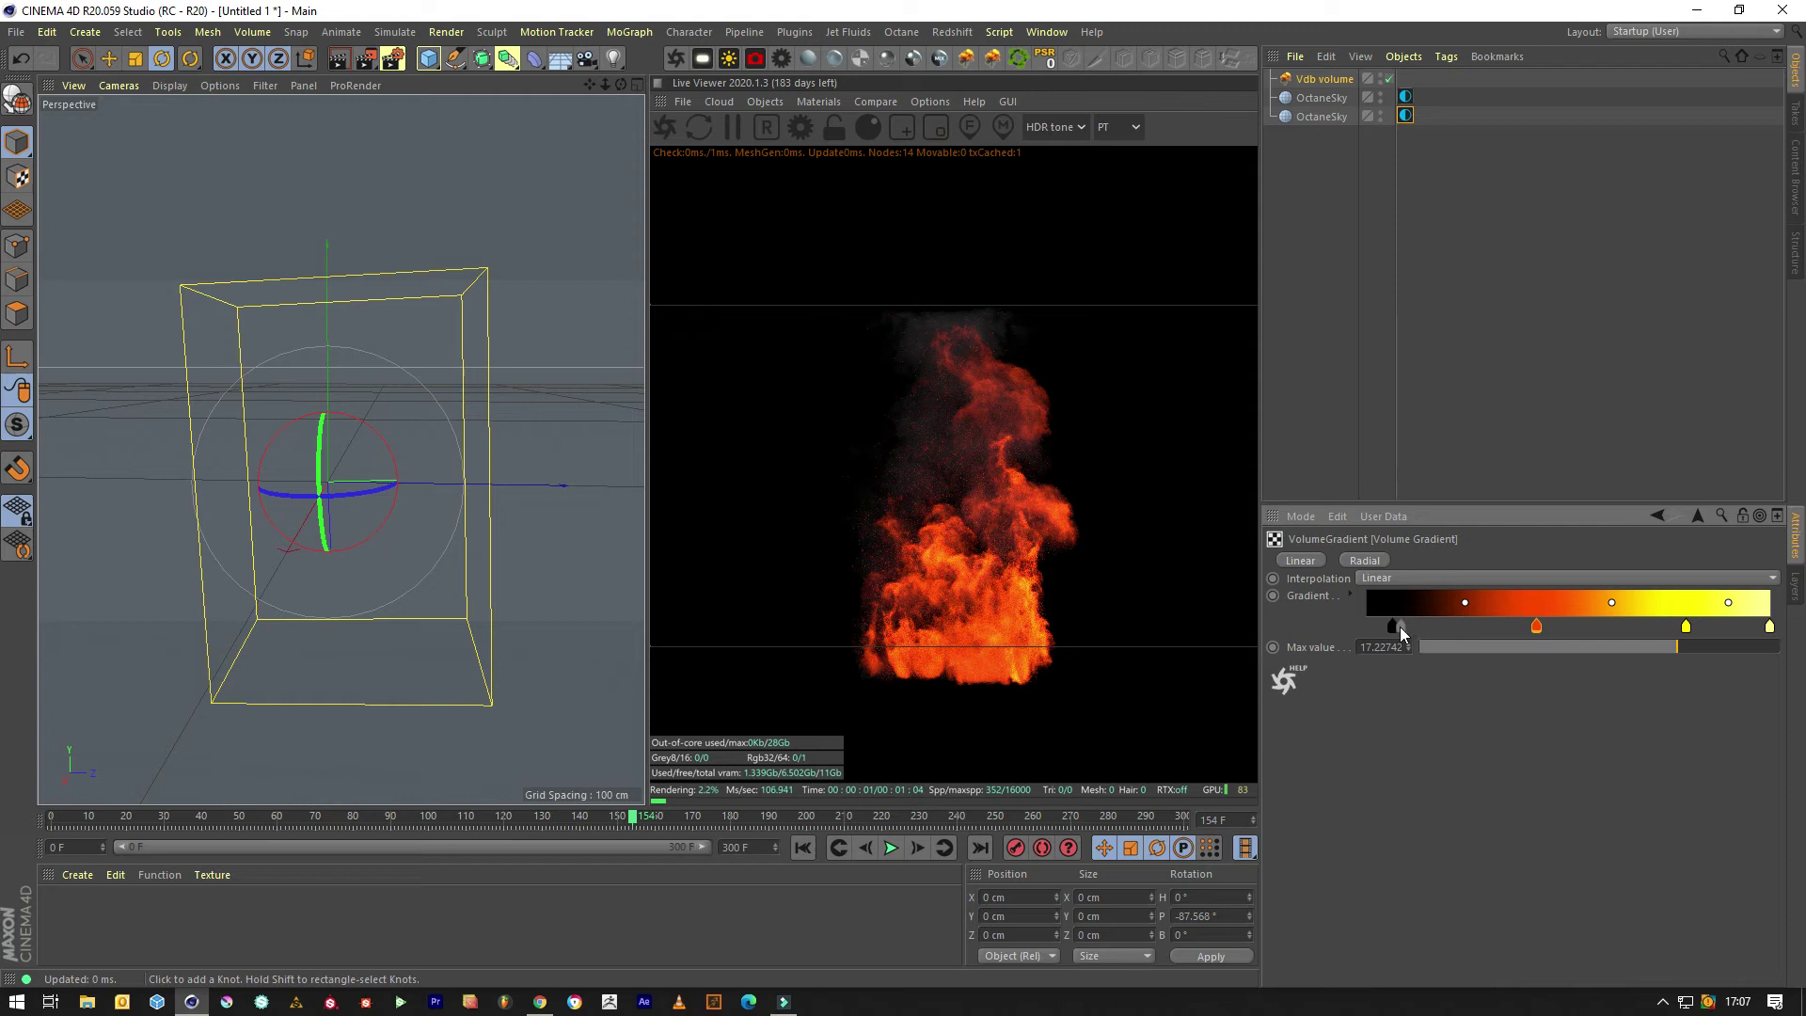
drag(1400, 628, 1463, 633)
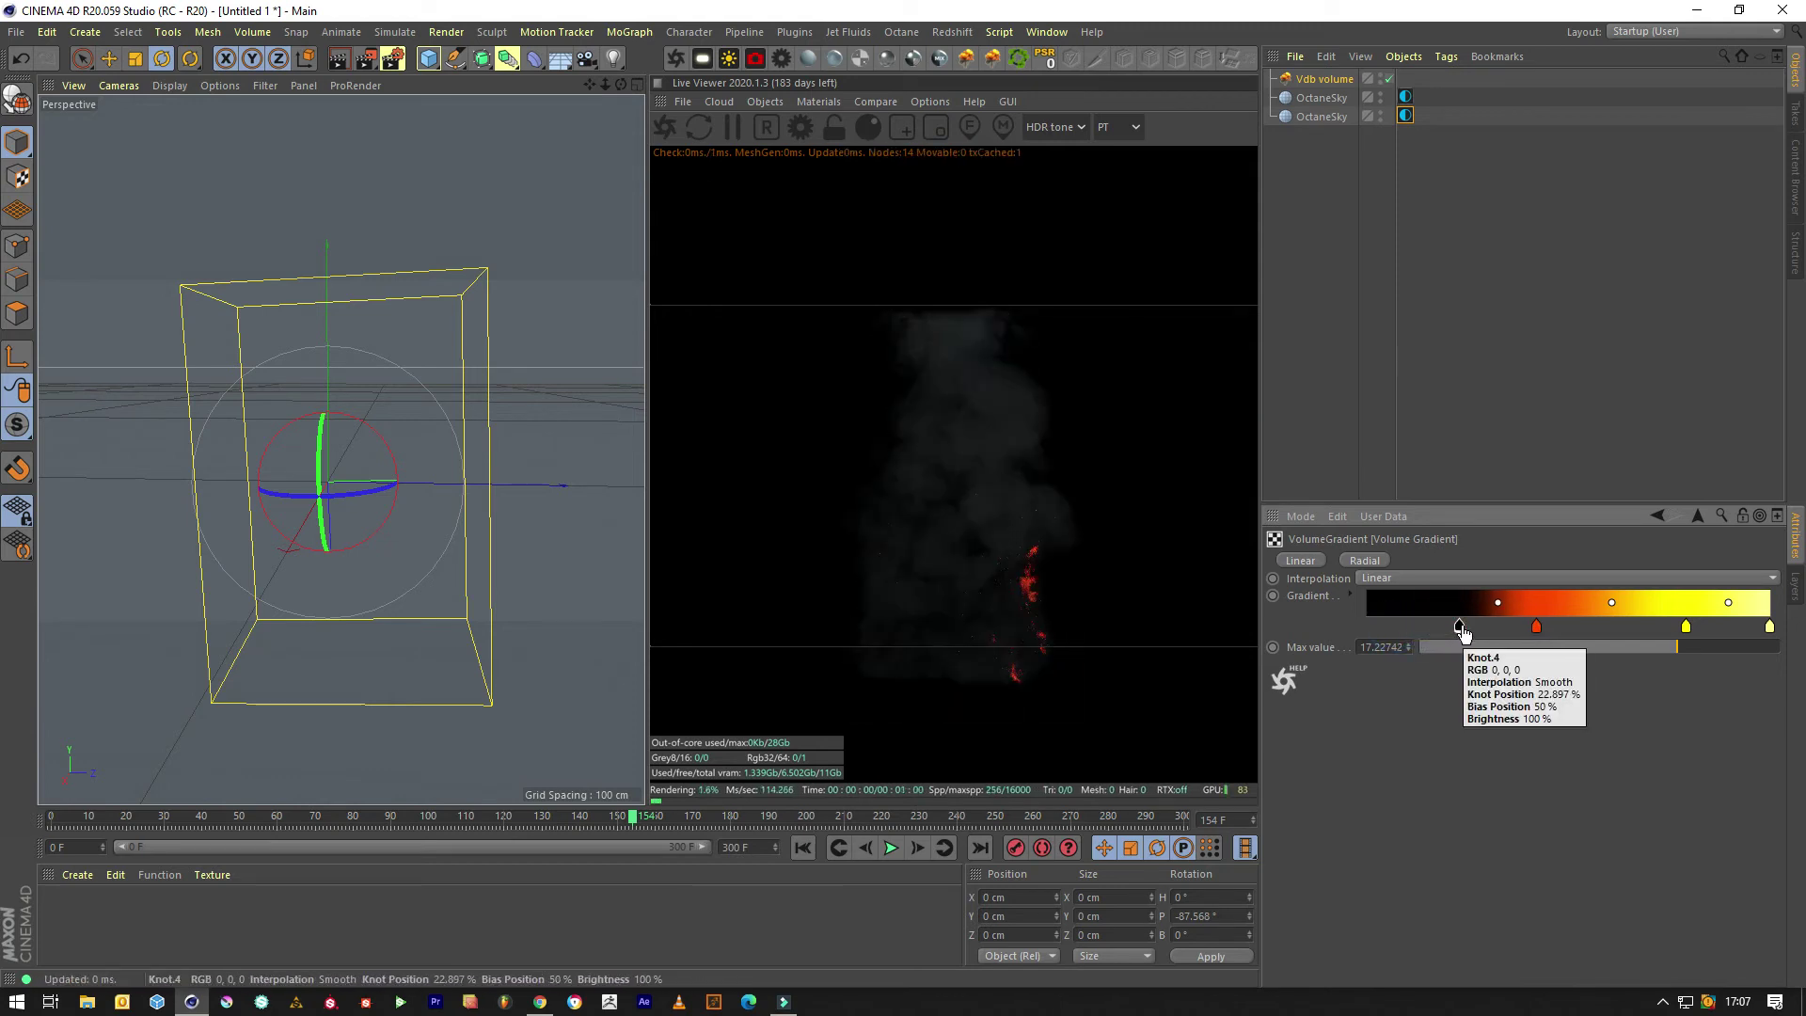
drag(1462, 633, 1366, 633)
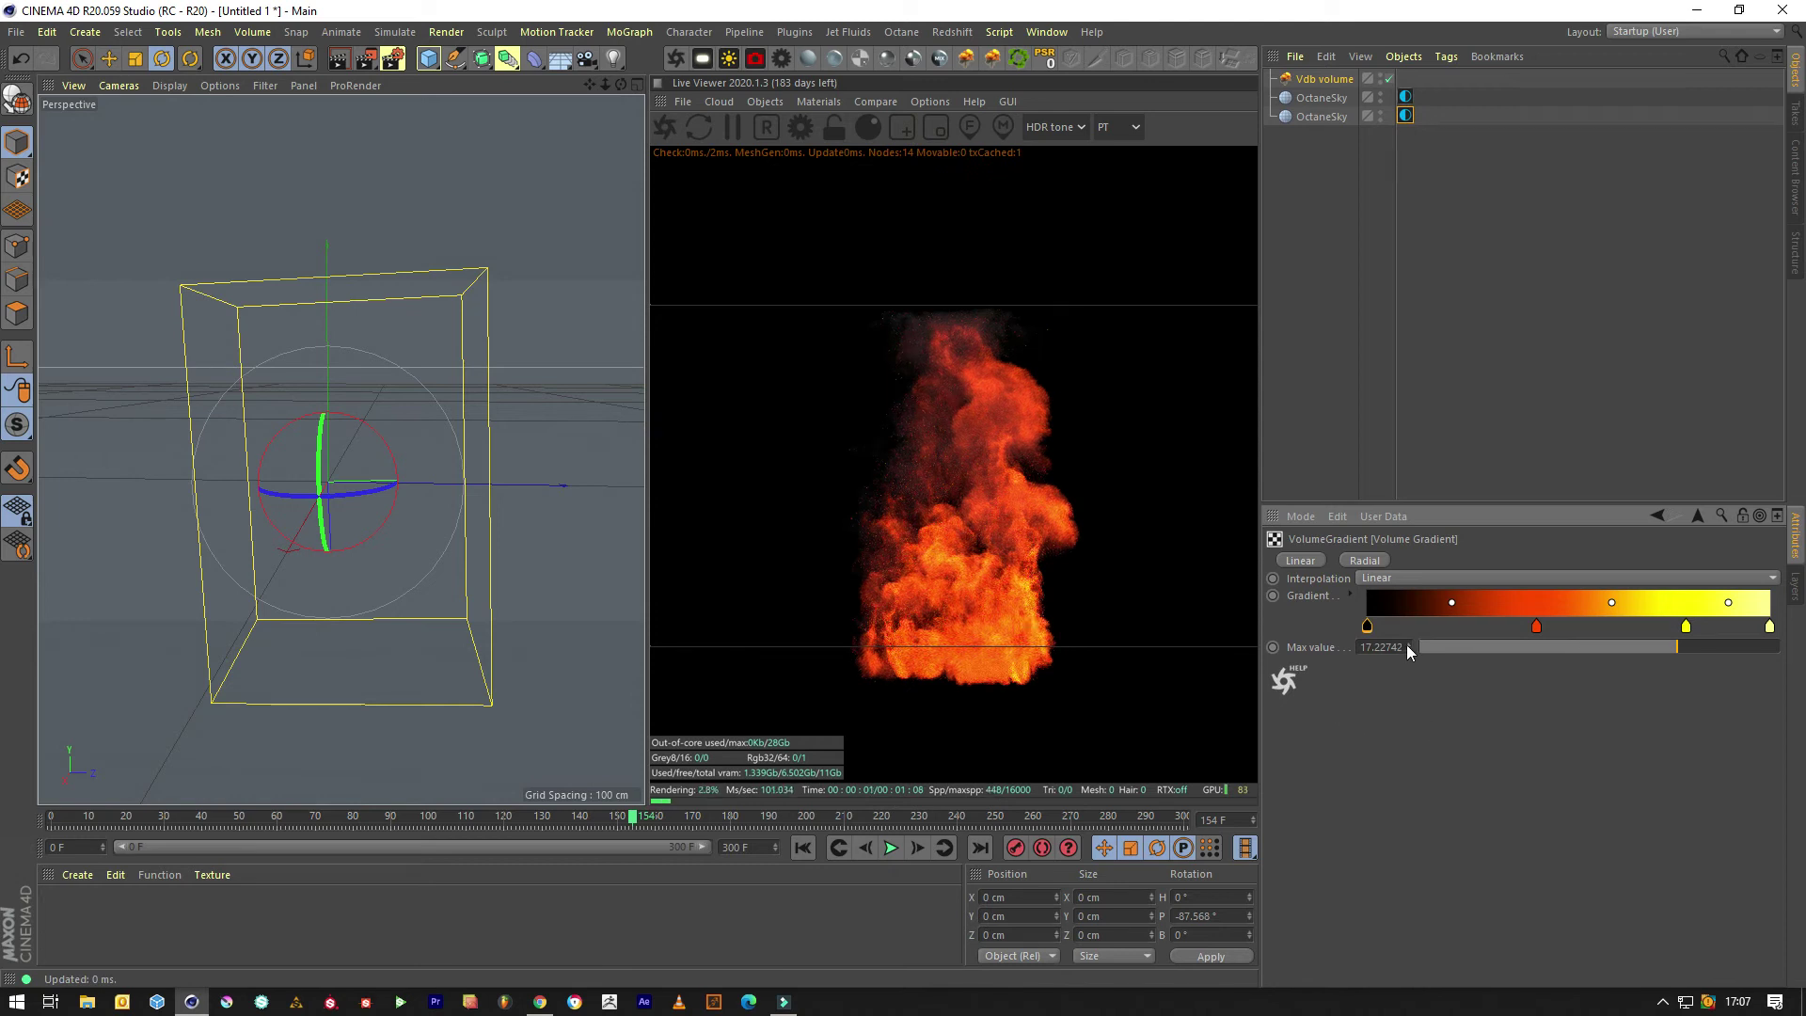
- Replace the black knot with a dark knot at value 14% at the gradient's left end
drag(1367, 625, 1363, 786)
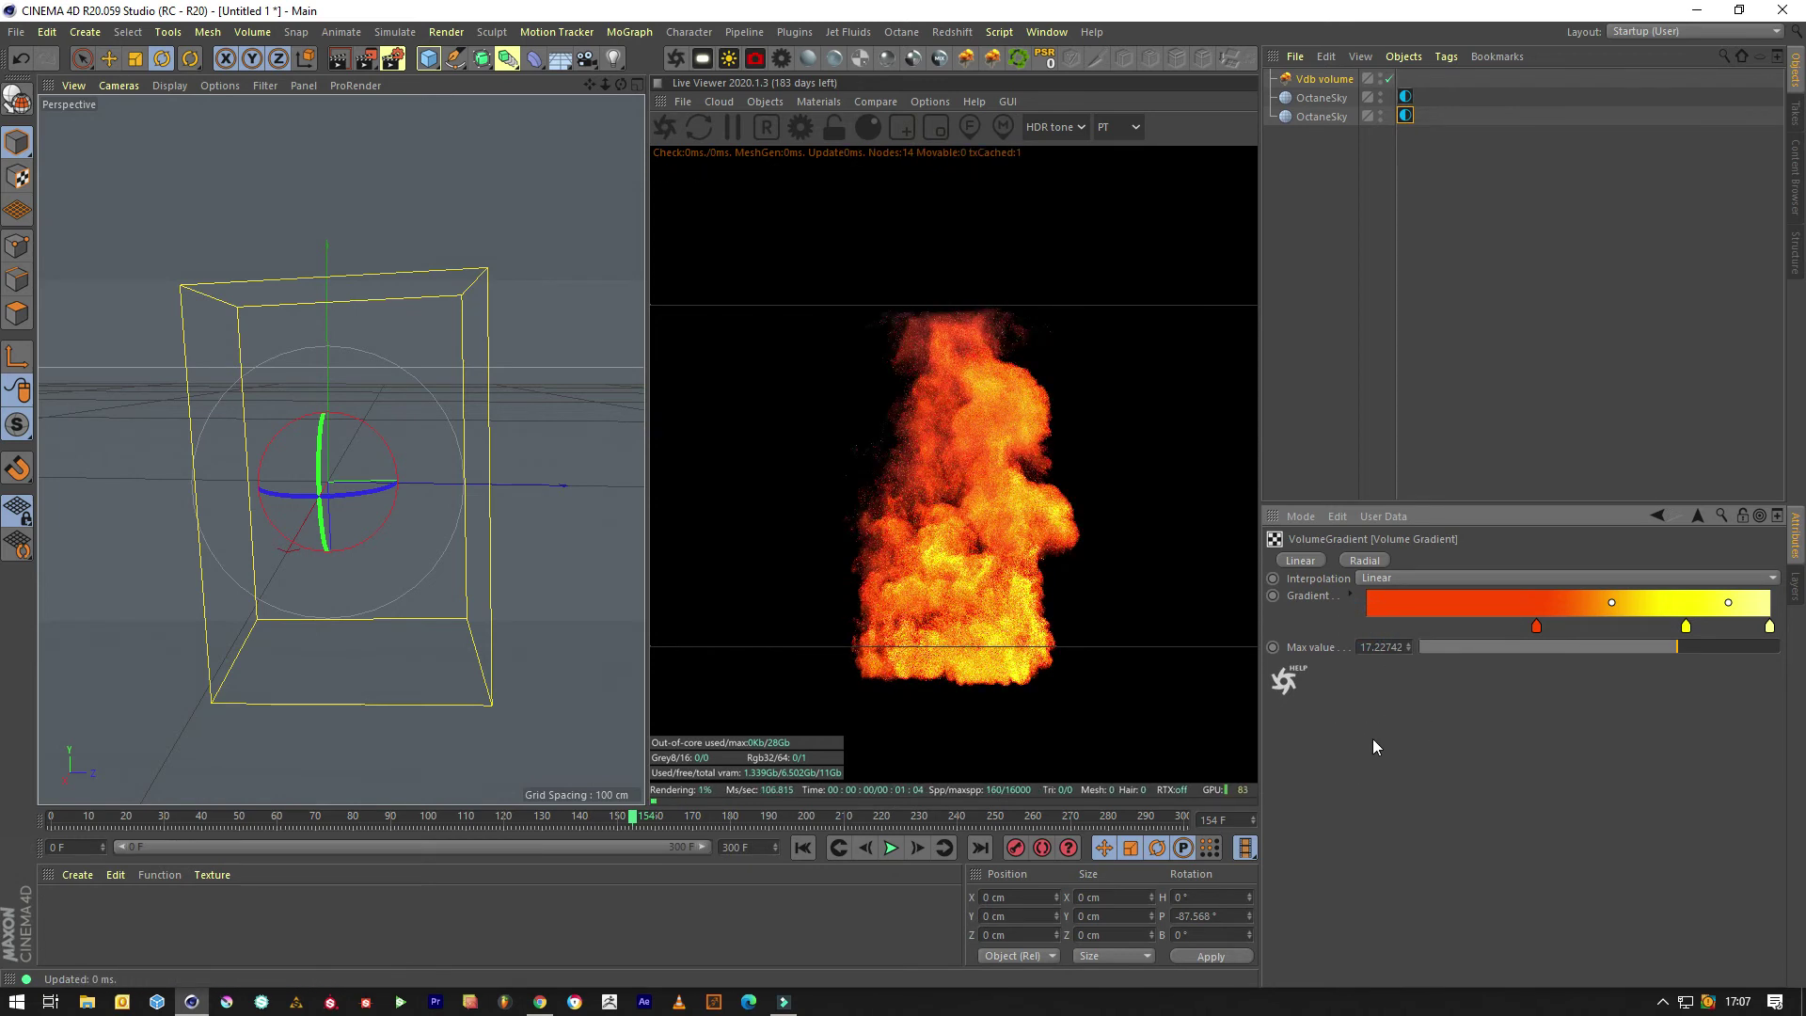
double_click(1369, 628)
drag(1364, 686, 1268, 690)
click(1334, 714)
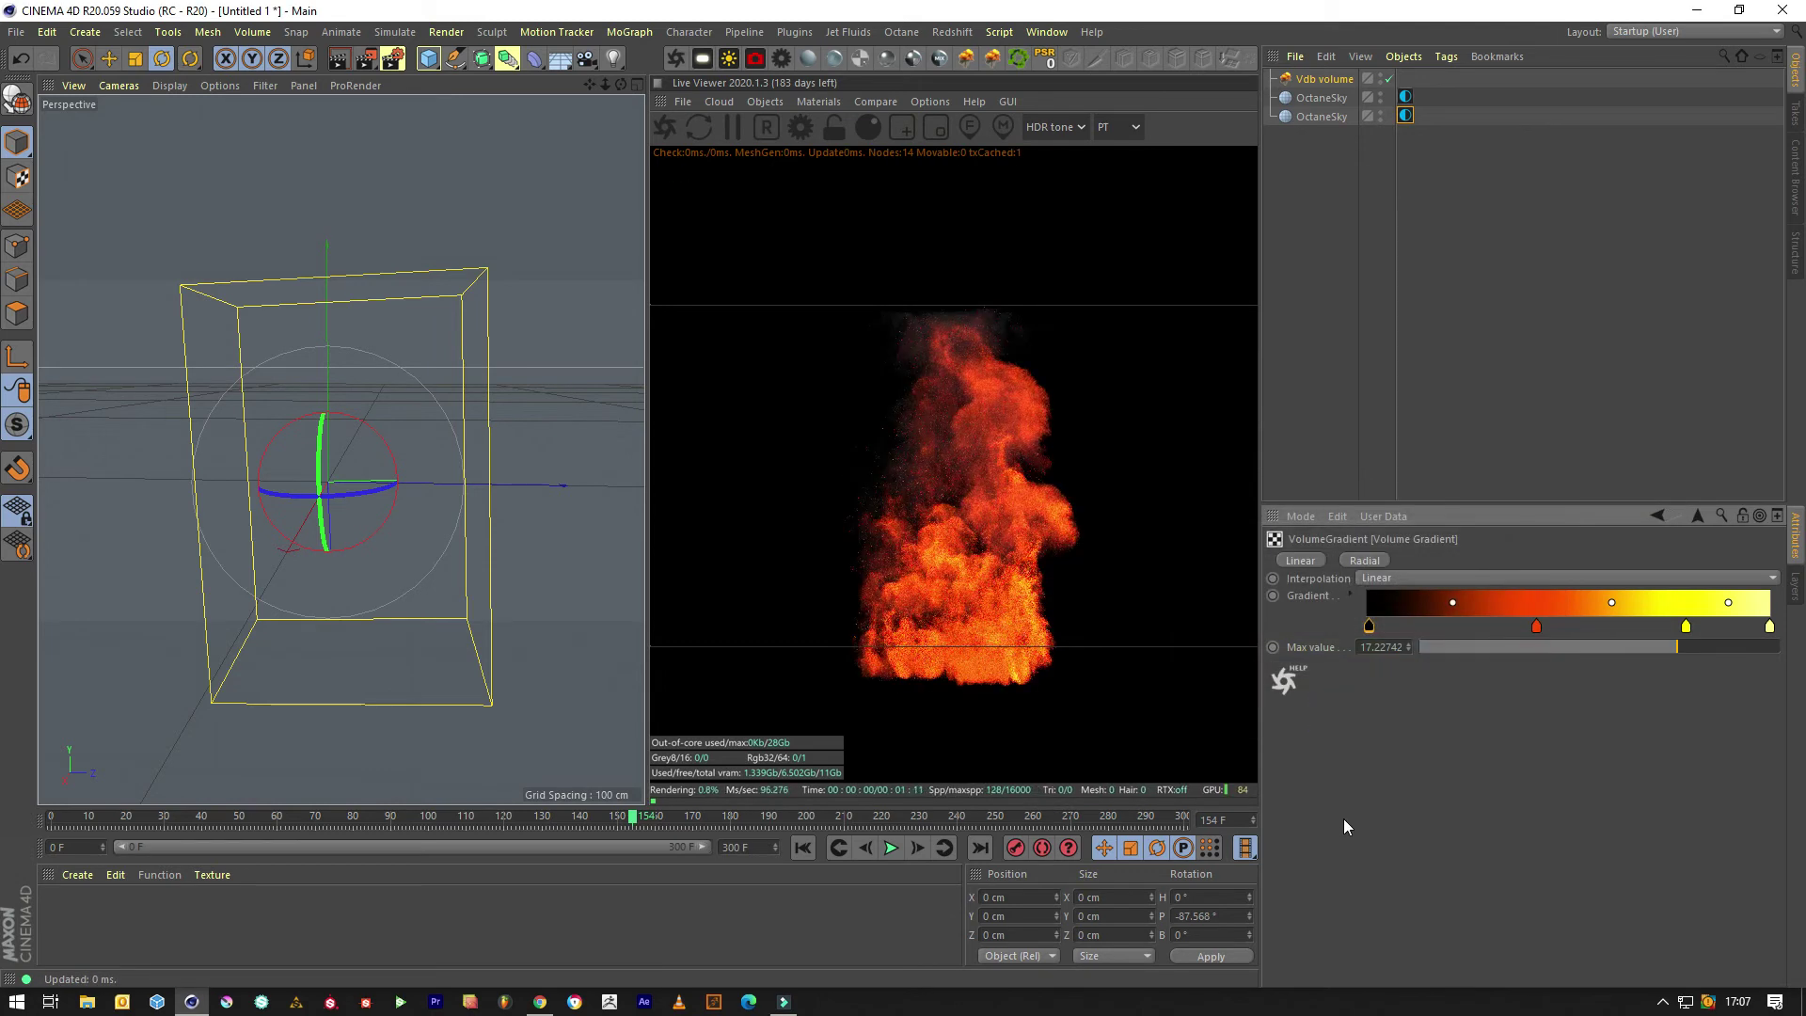
click(1369, 625)
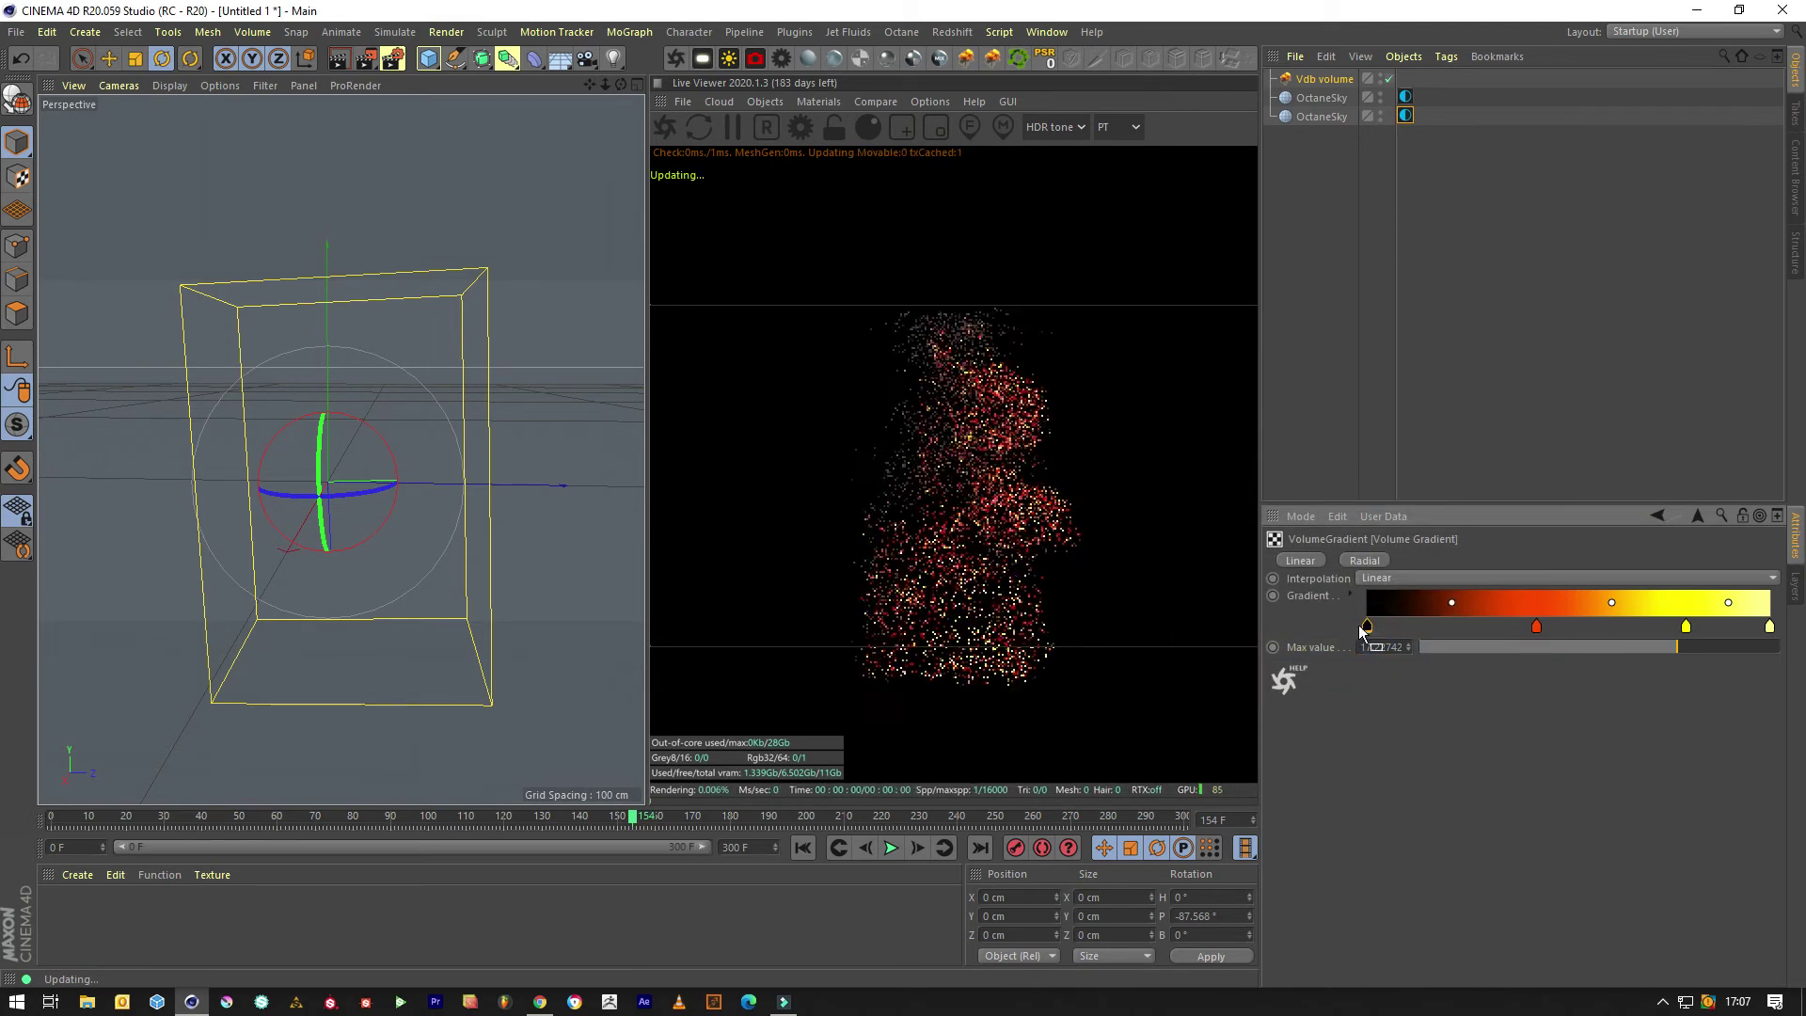
- Lower the red gradient knot's hue to 14°
double_click(1536, 625)
drag(1446, 653, 1431, 655)
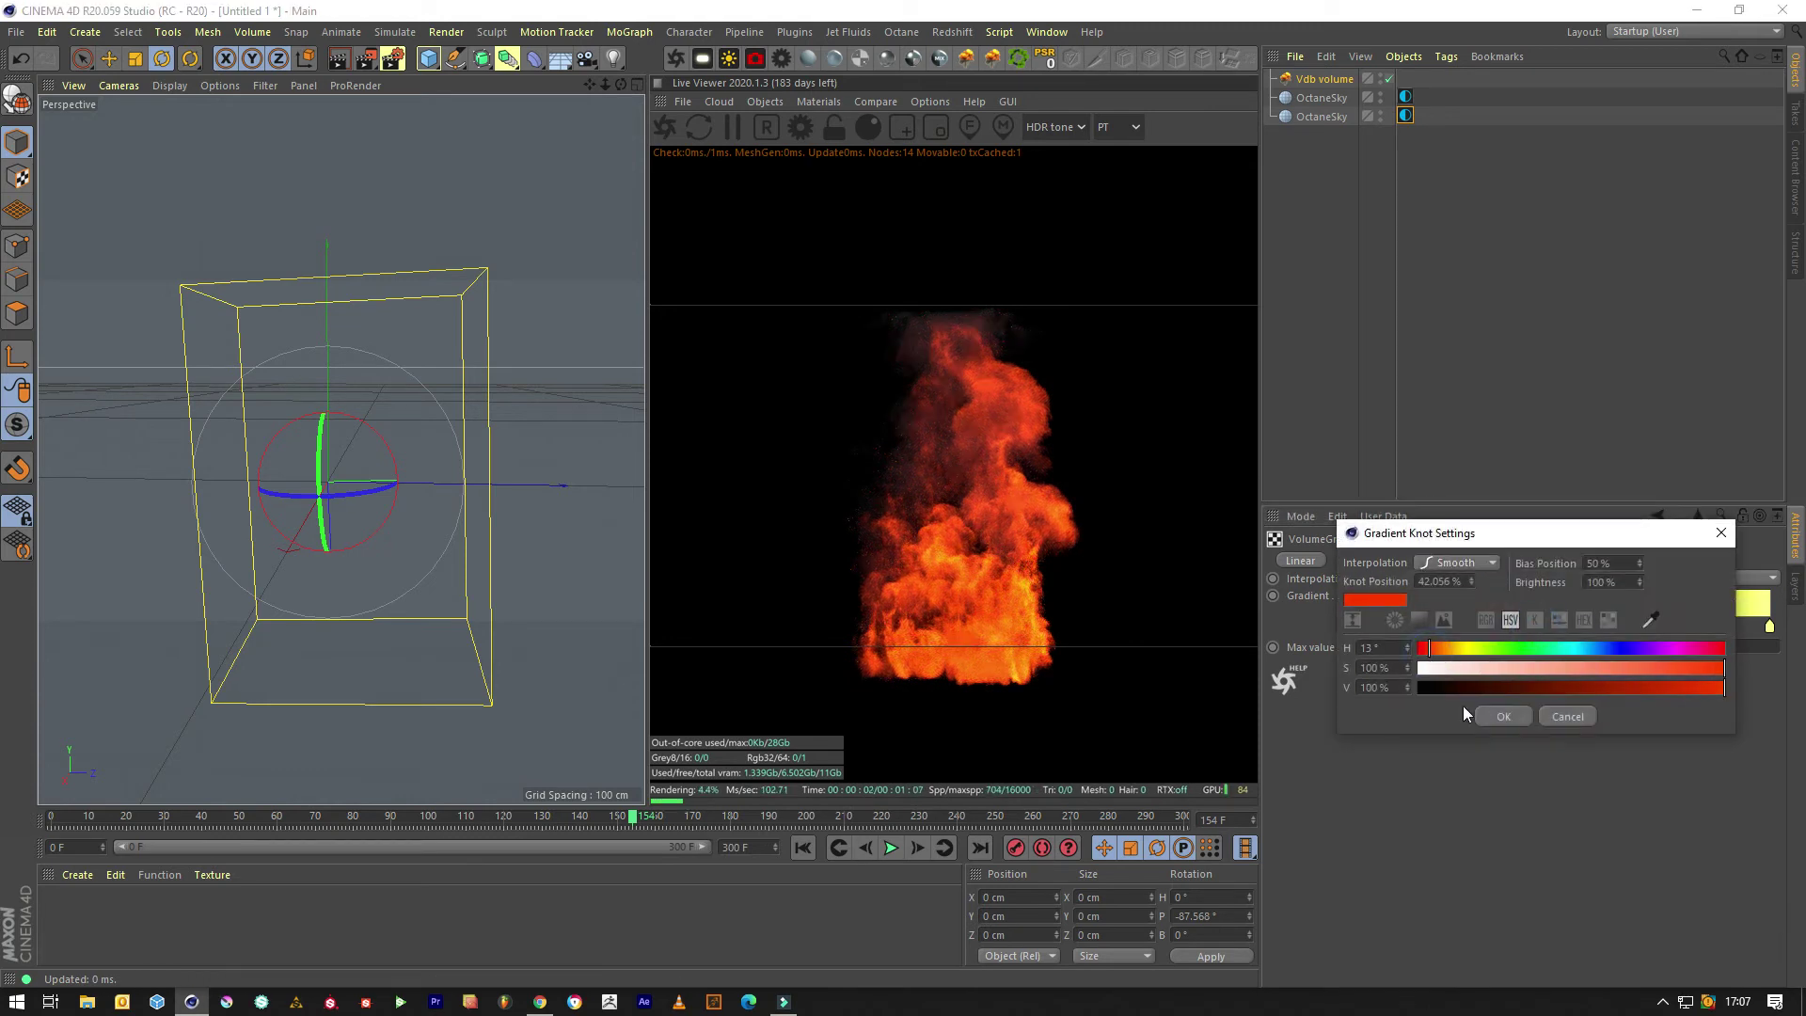
click(1503, 716)
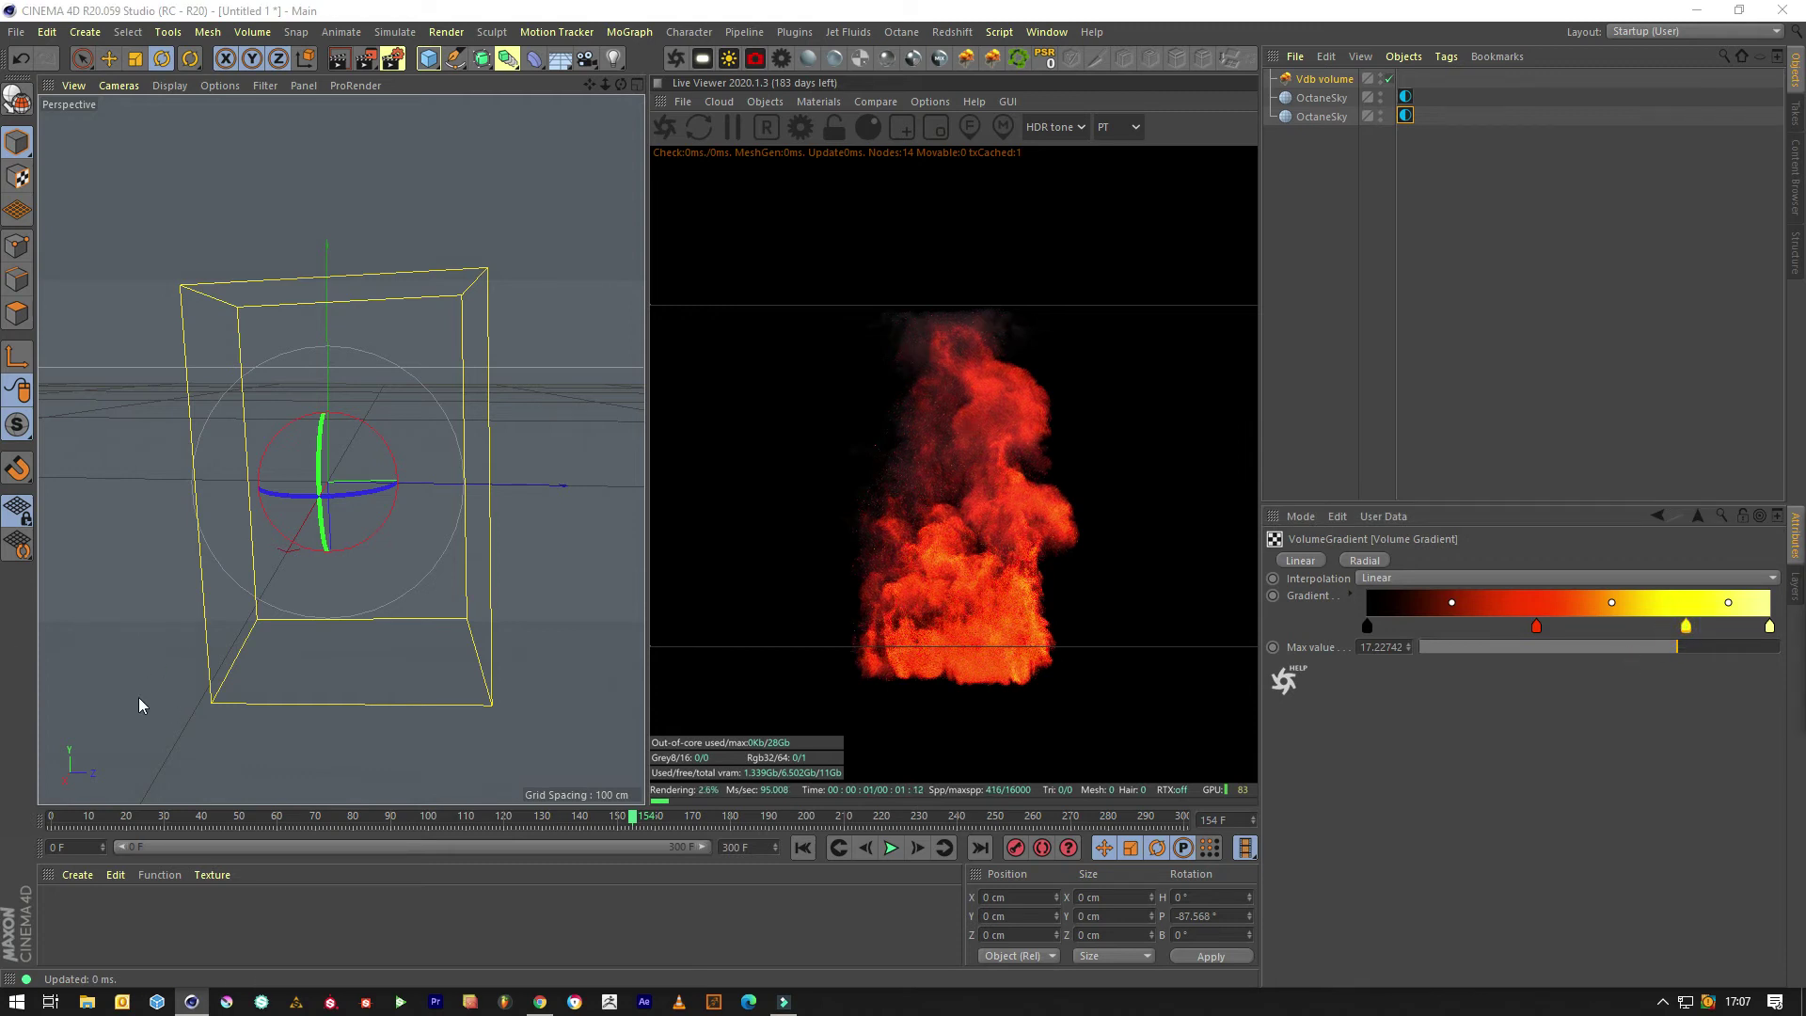
- Shift the red knot left and the black knot right, then lower the gradient Max value to about 5.6
click(1536, 628)
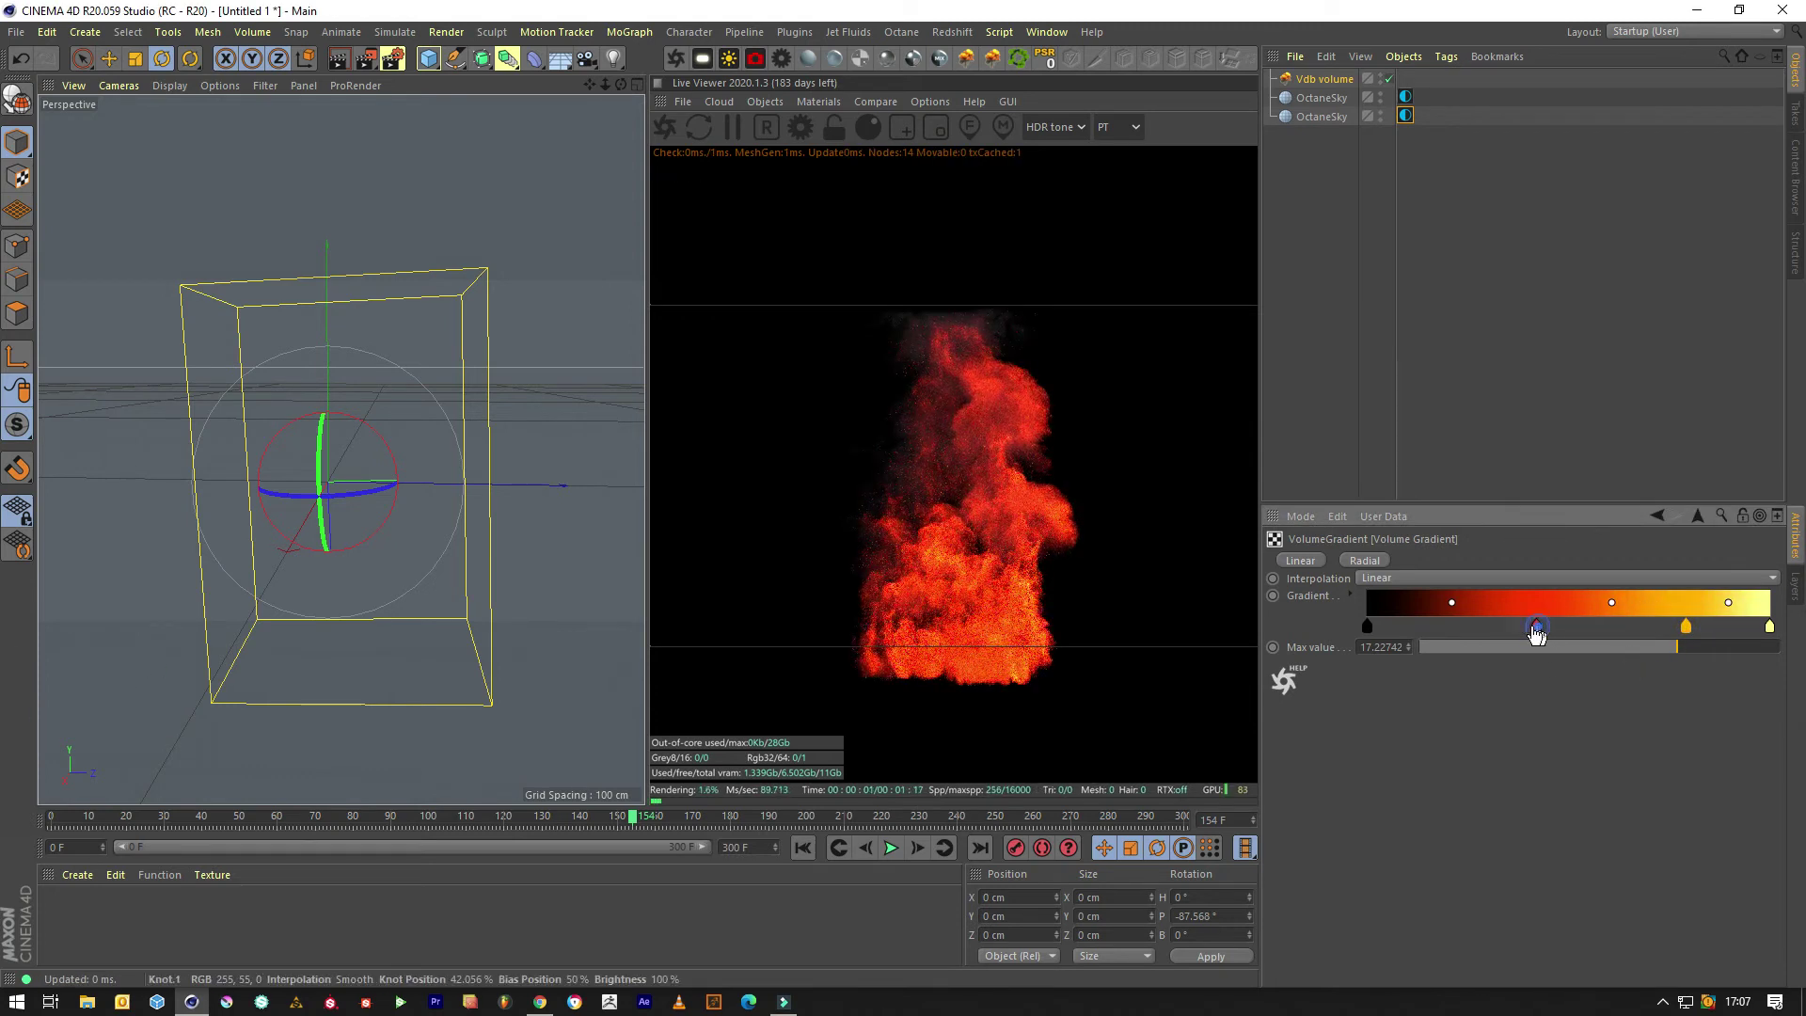
drag(1536, 634, 1516, 633)
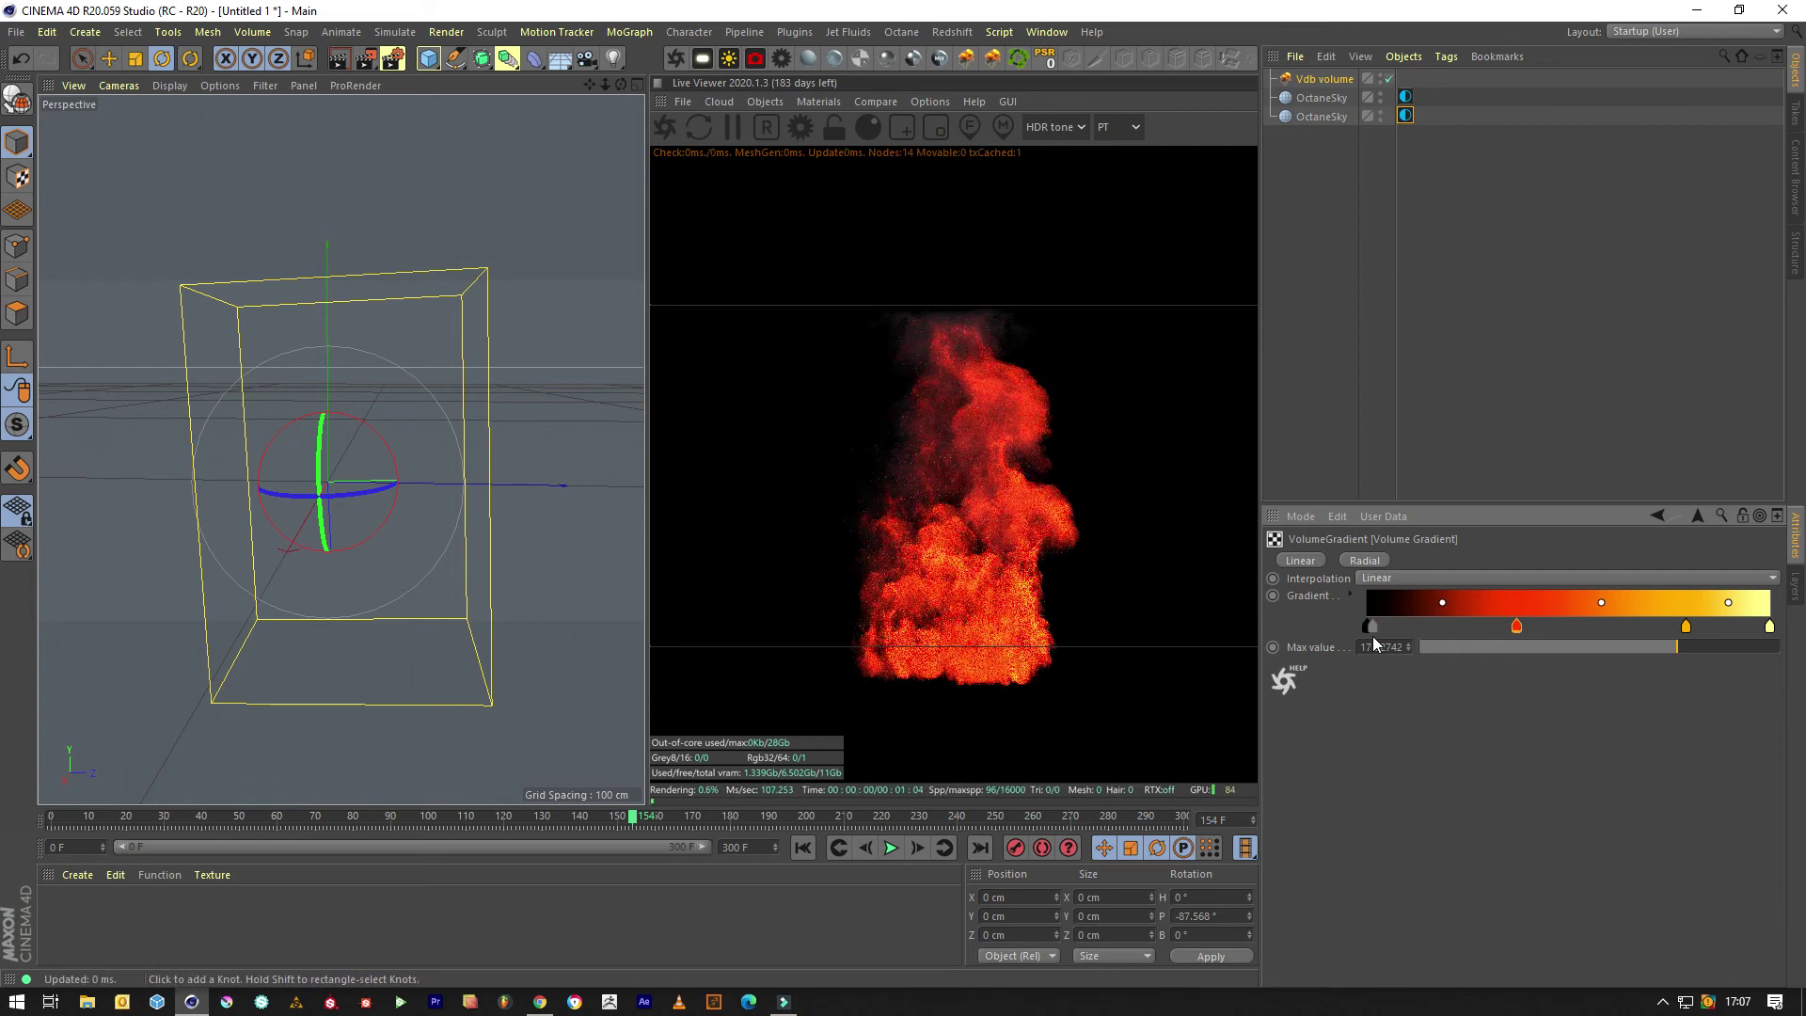
drag(1373, 635, 1411, 640)
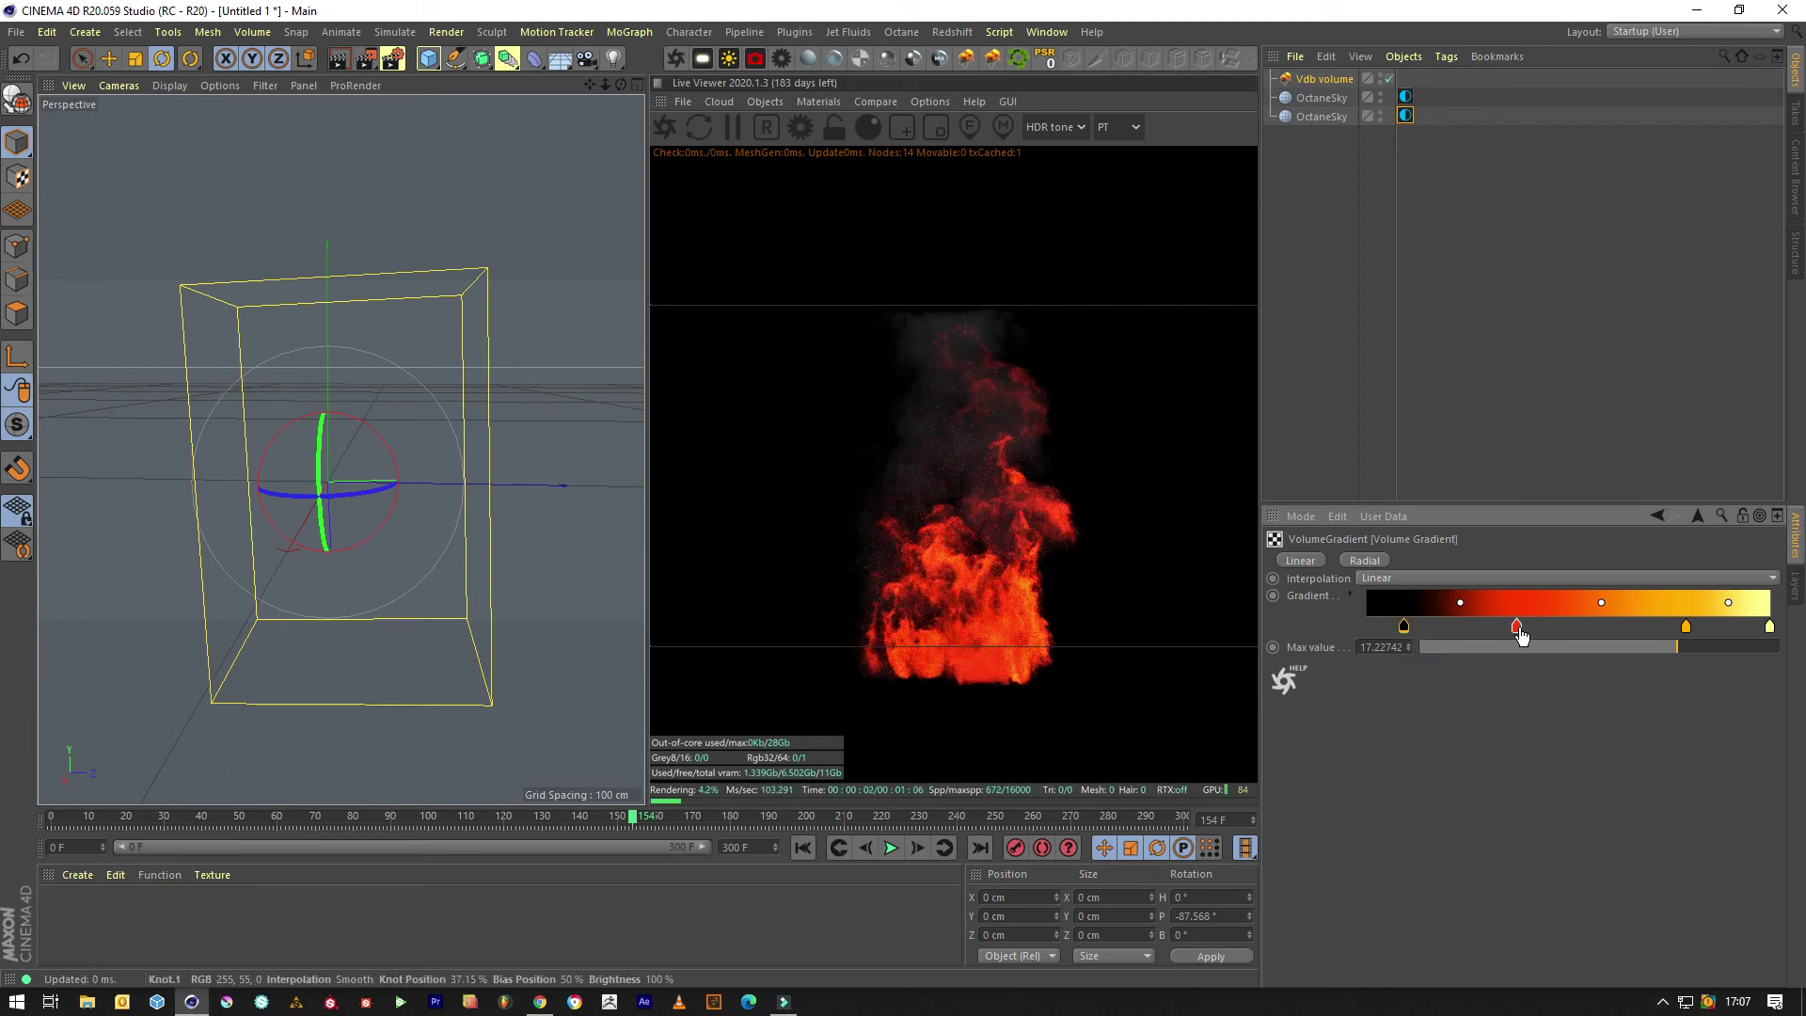
drag(1516, 625, 1505, 626)
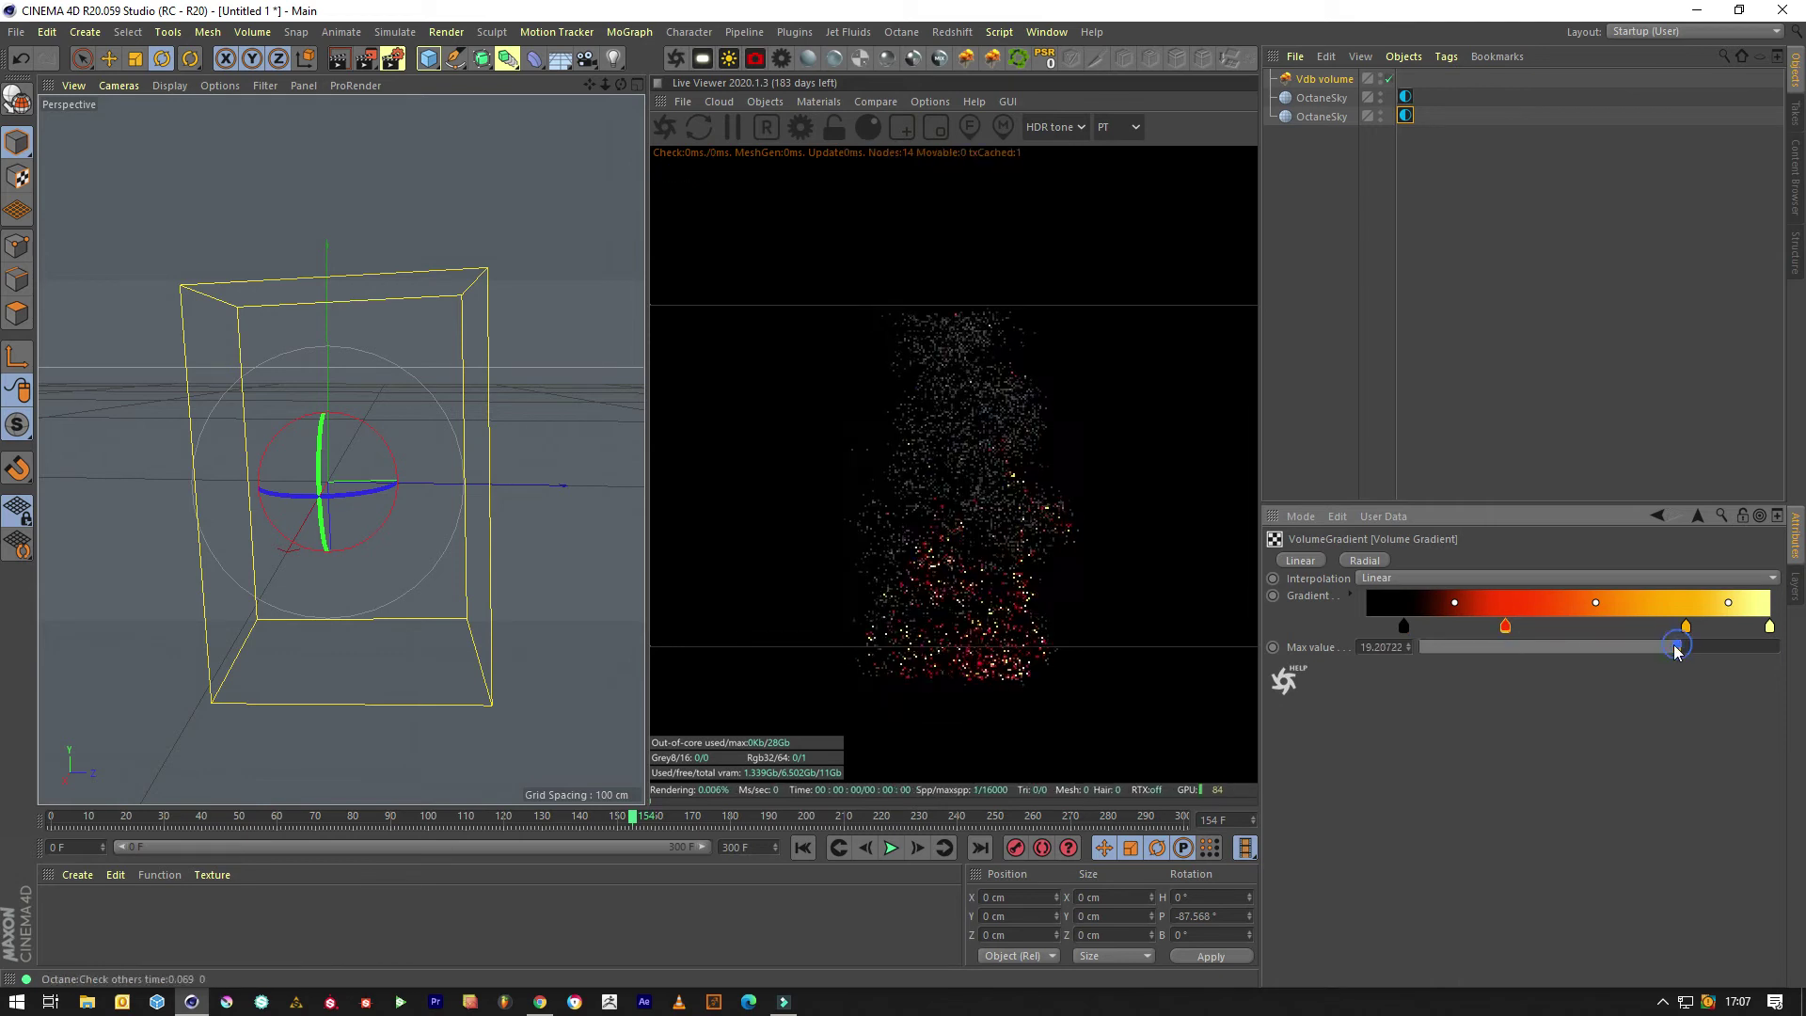
drag(1663, 647, 1647, 647)
- In the parent VolumeMedium, unlock the step lengths and drop Density well below 100
click(1698, 516)
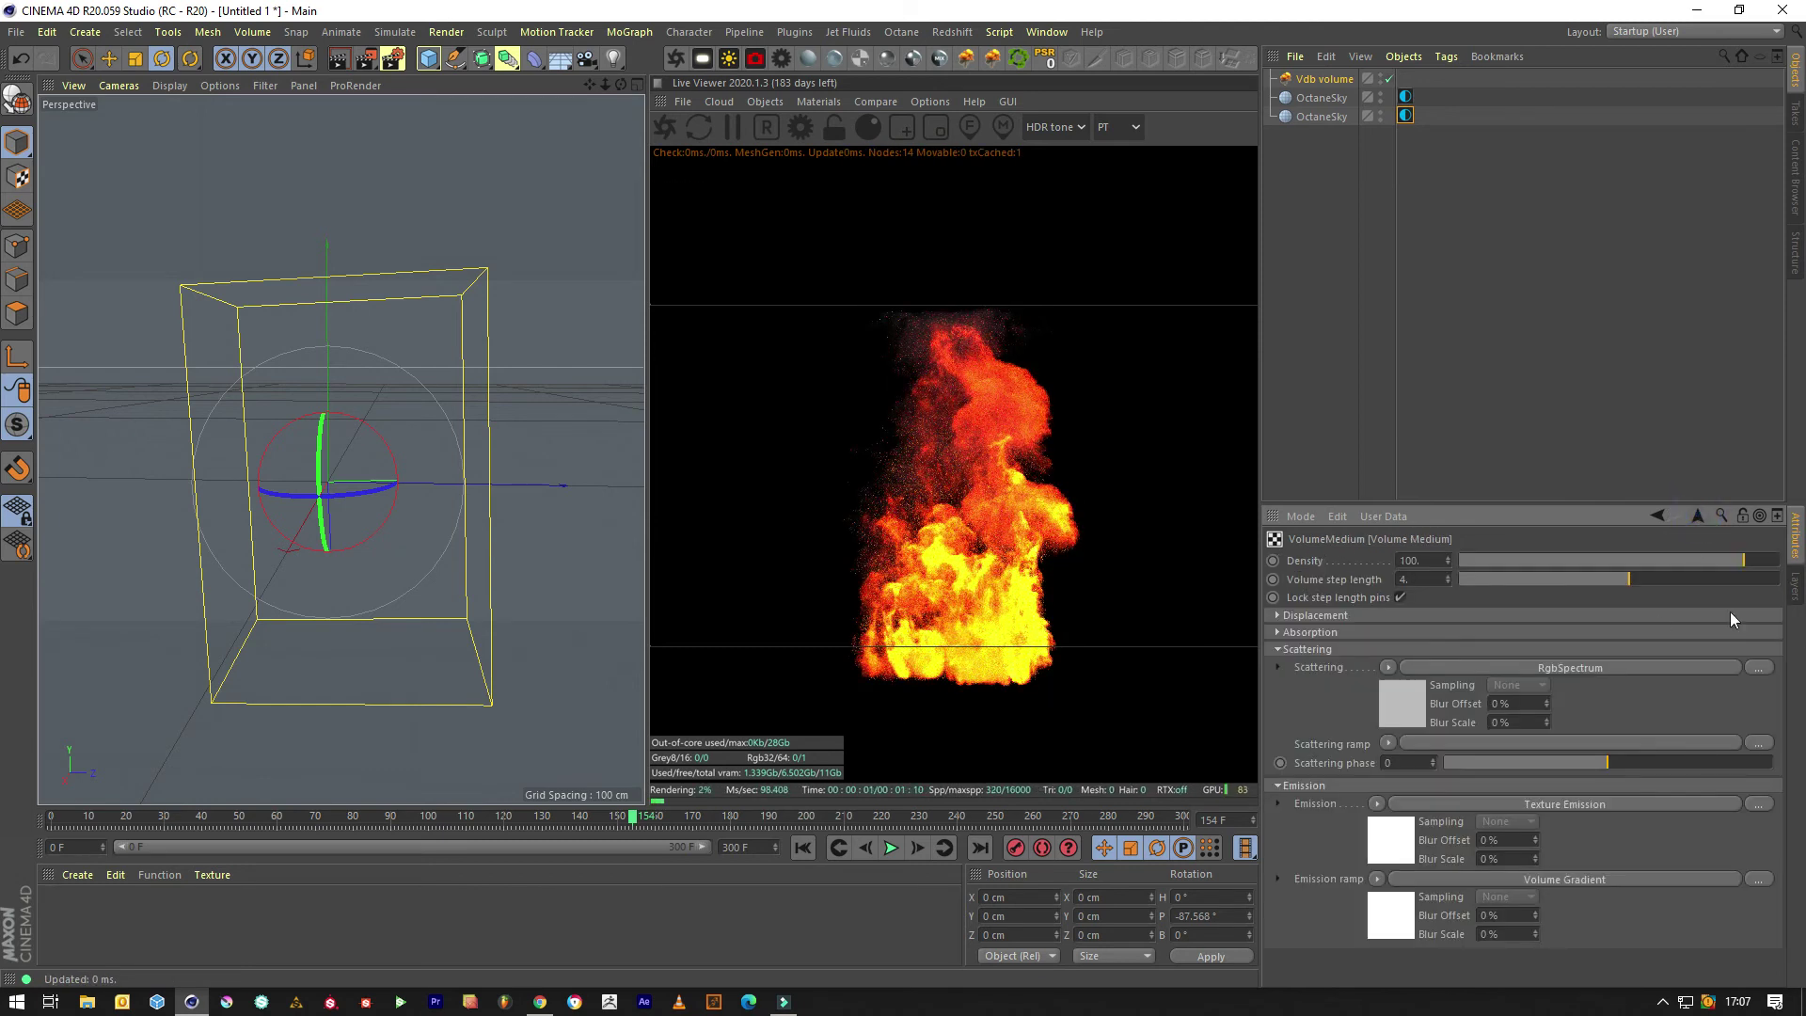
click(1396, 597)
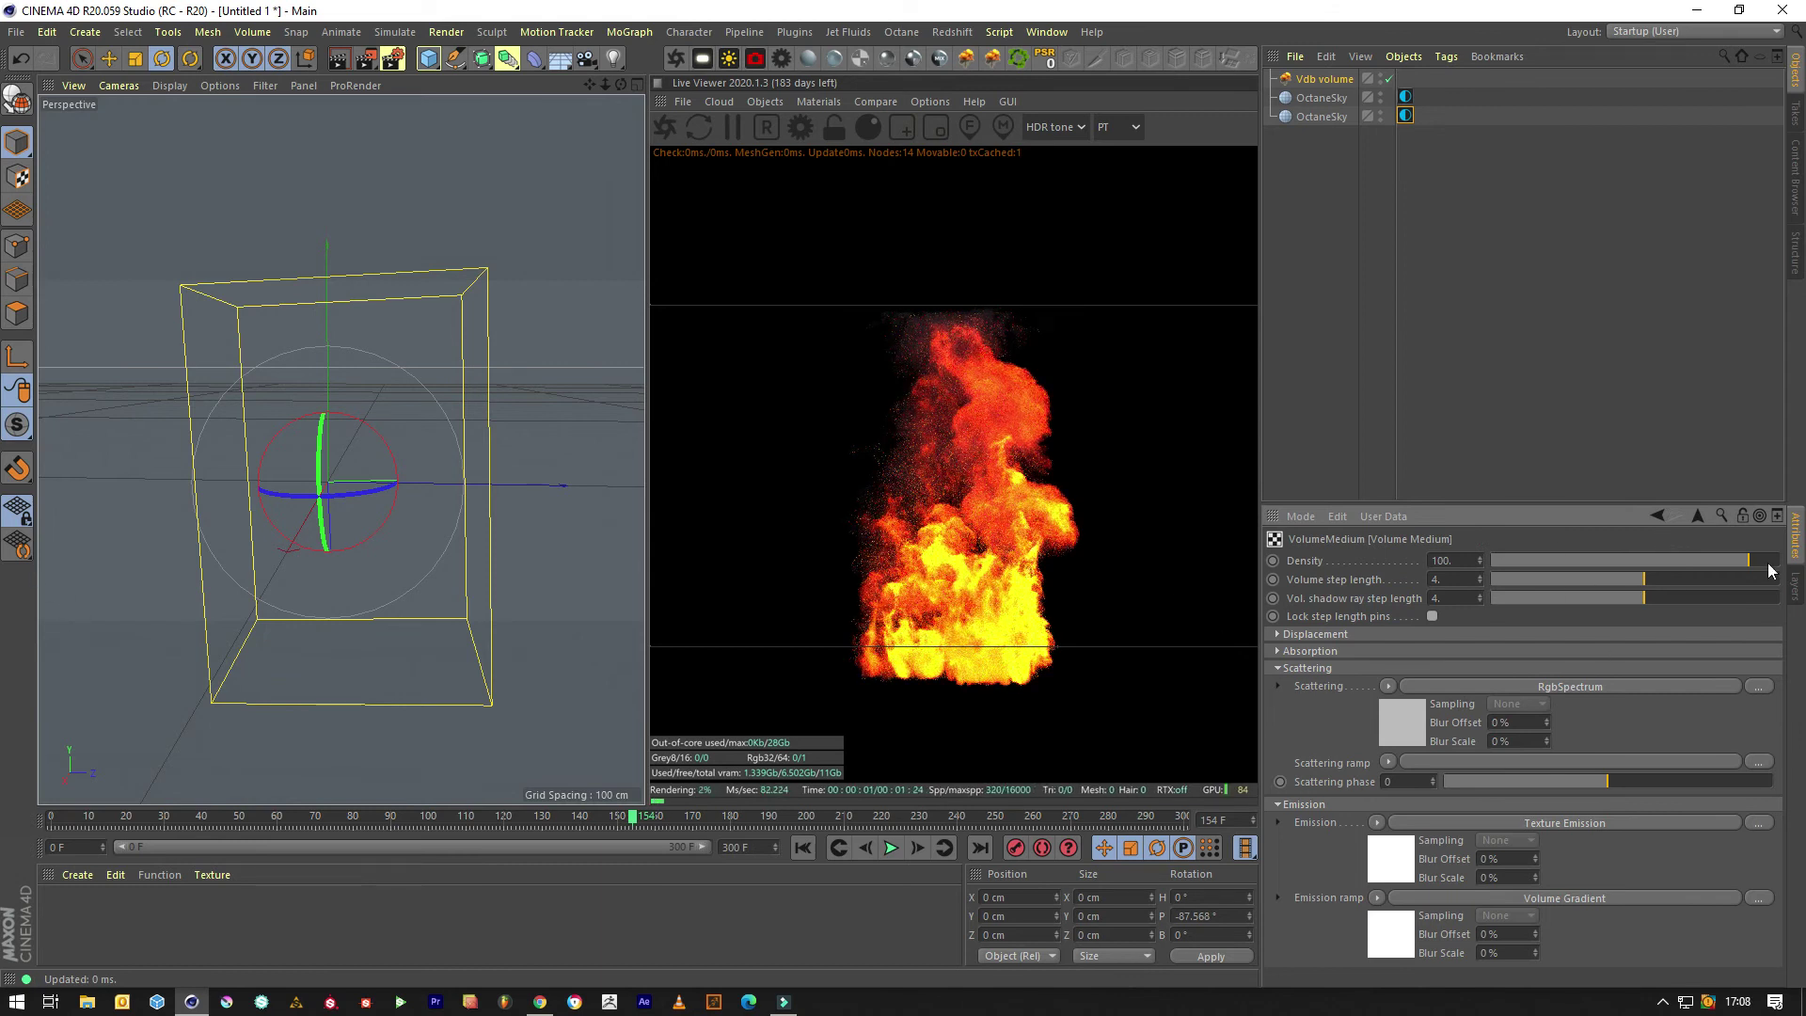
drag(1744, 567, 1556, 587)
click(1555, 598)
- Fine-tune Density to about 5.55 and Volume step length to about 0.86, then deselect everything
mouse_move(1680, 563)
mouse_down()
mouse_move(1652, 568)
mouse_move(1690, 565)
mouse_up()
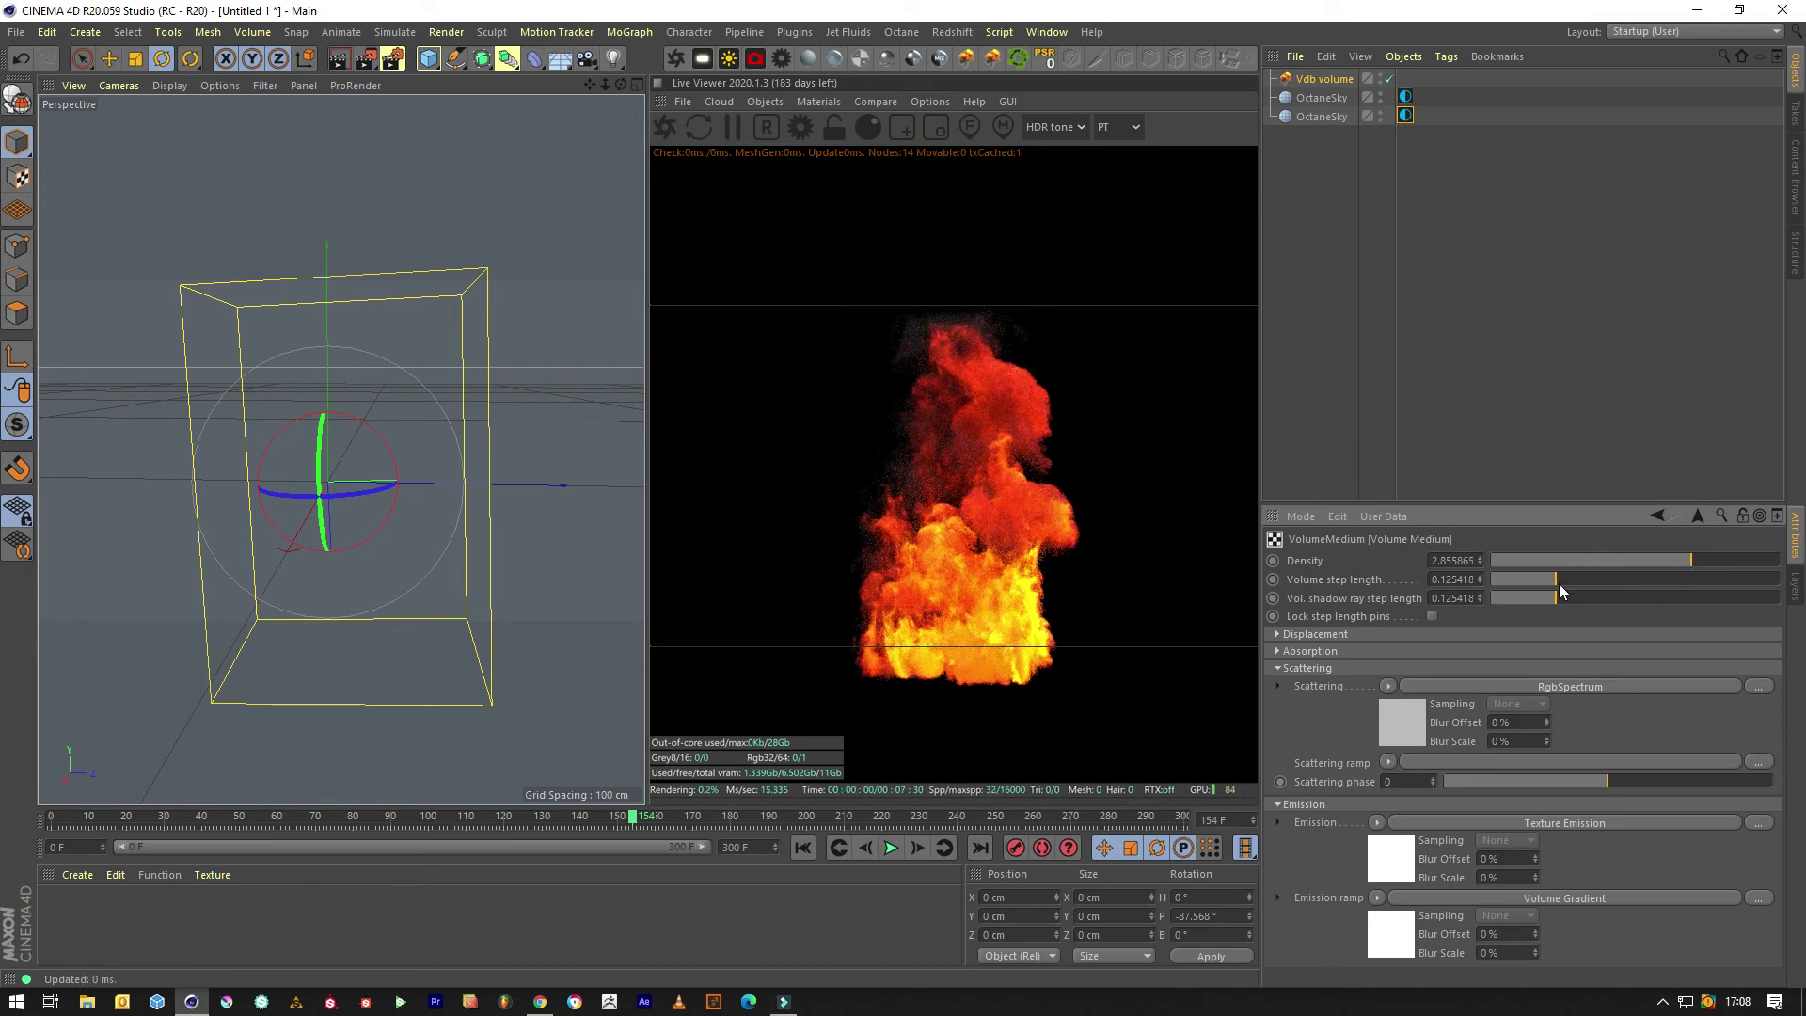
drag(1555, 583, 1604, 590)
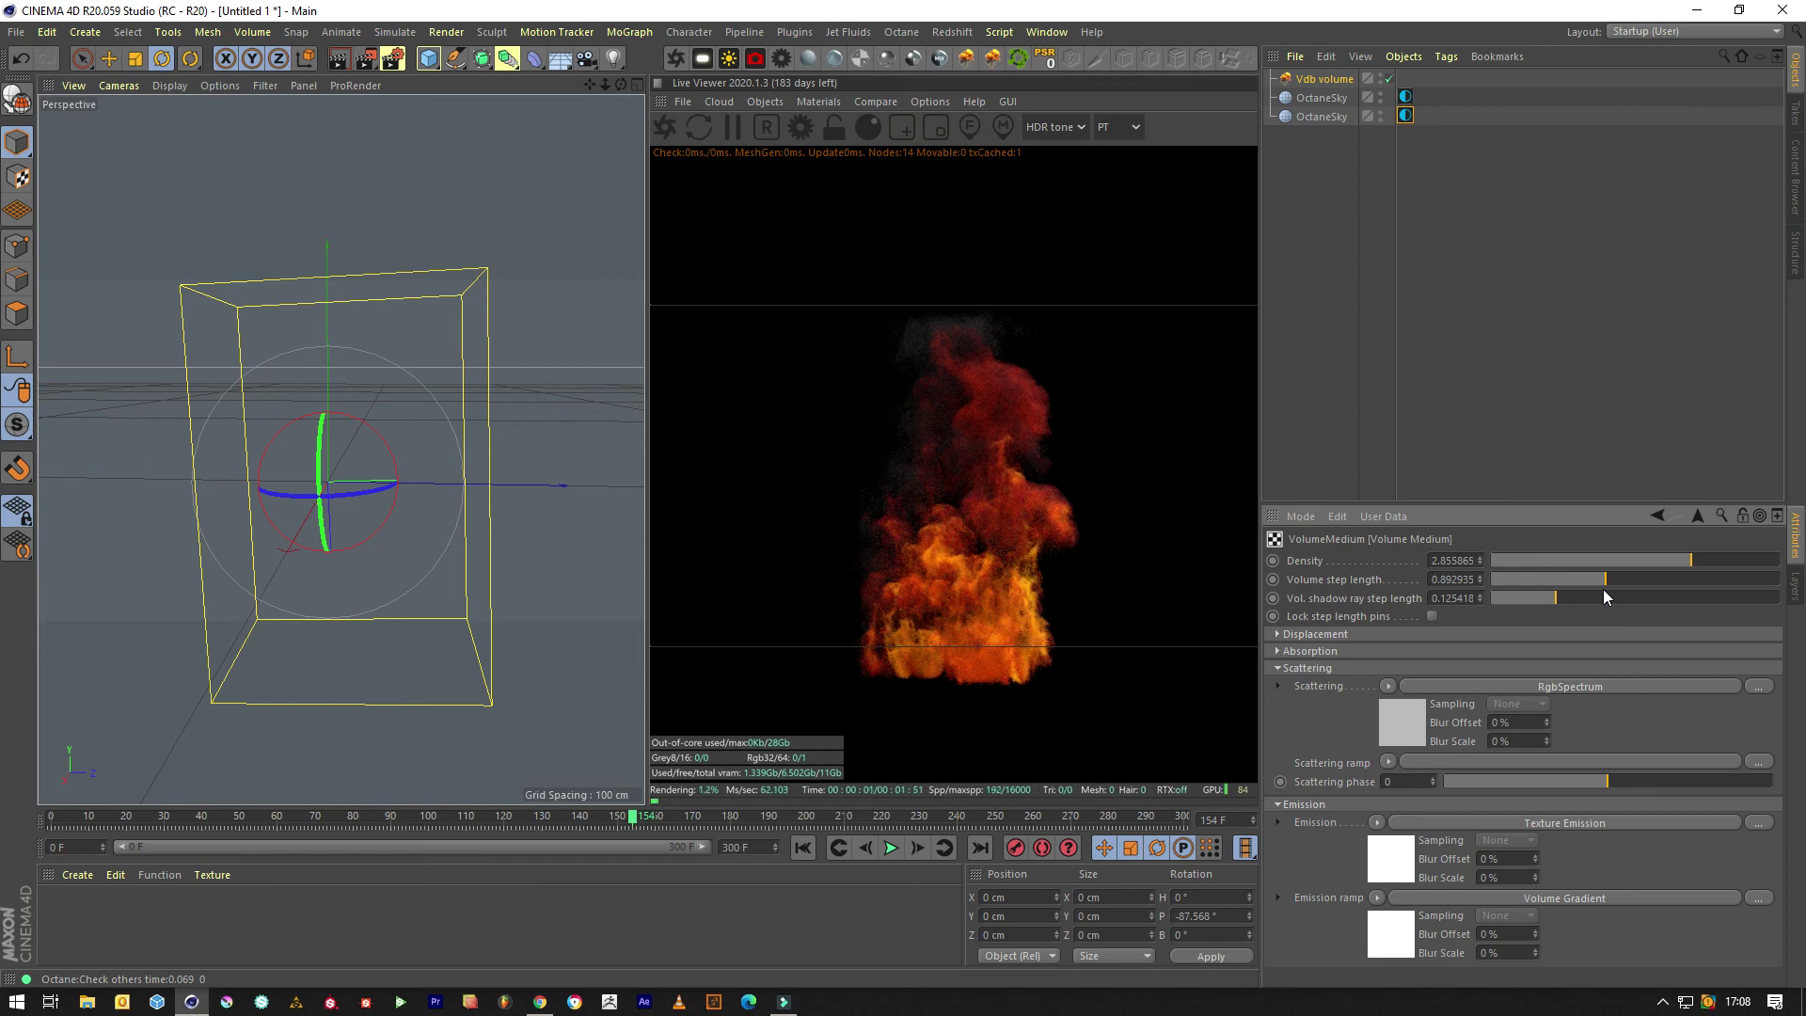
click(1602, 588)
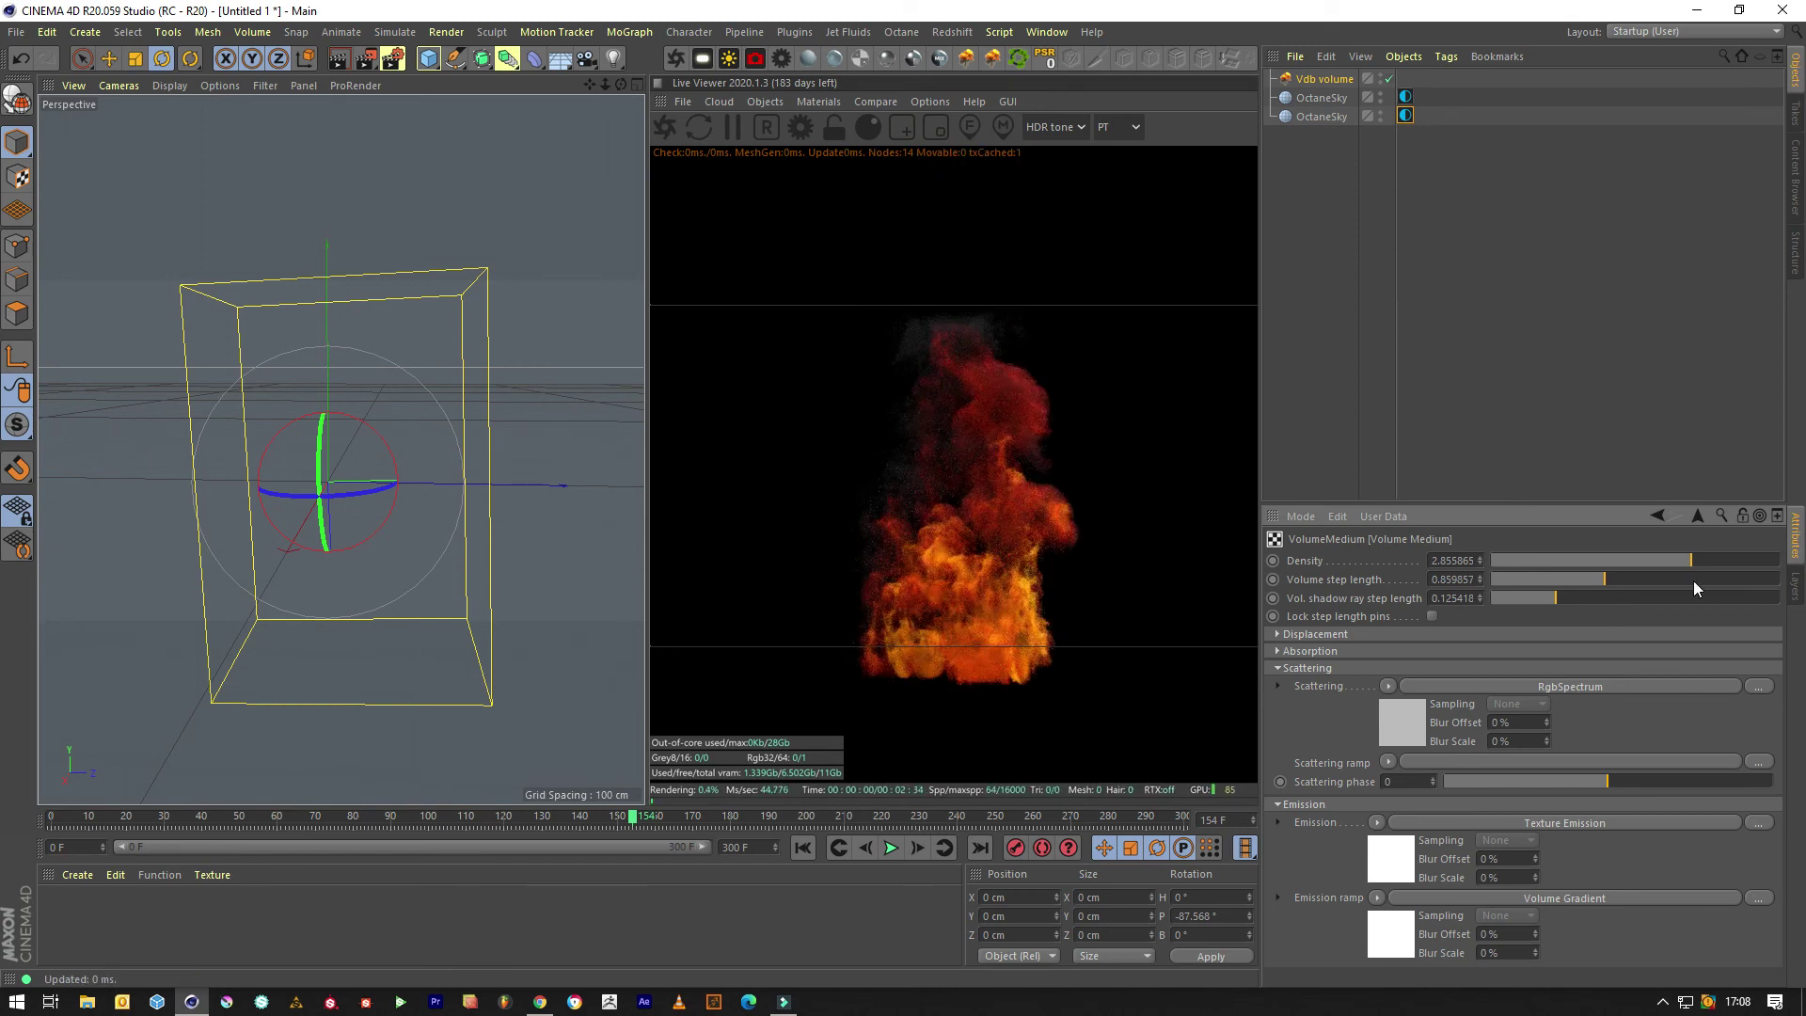
drag(1691, 559, 1702, 560)
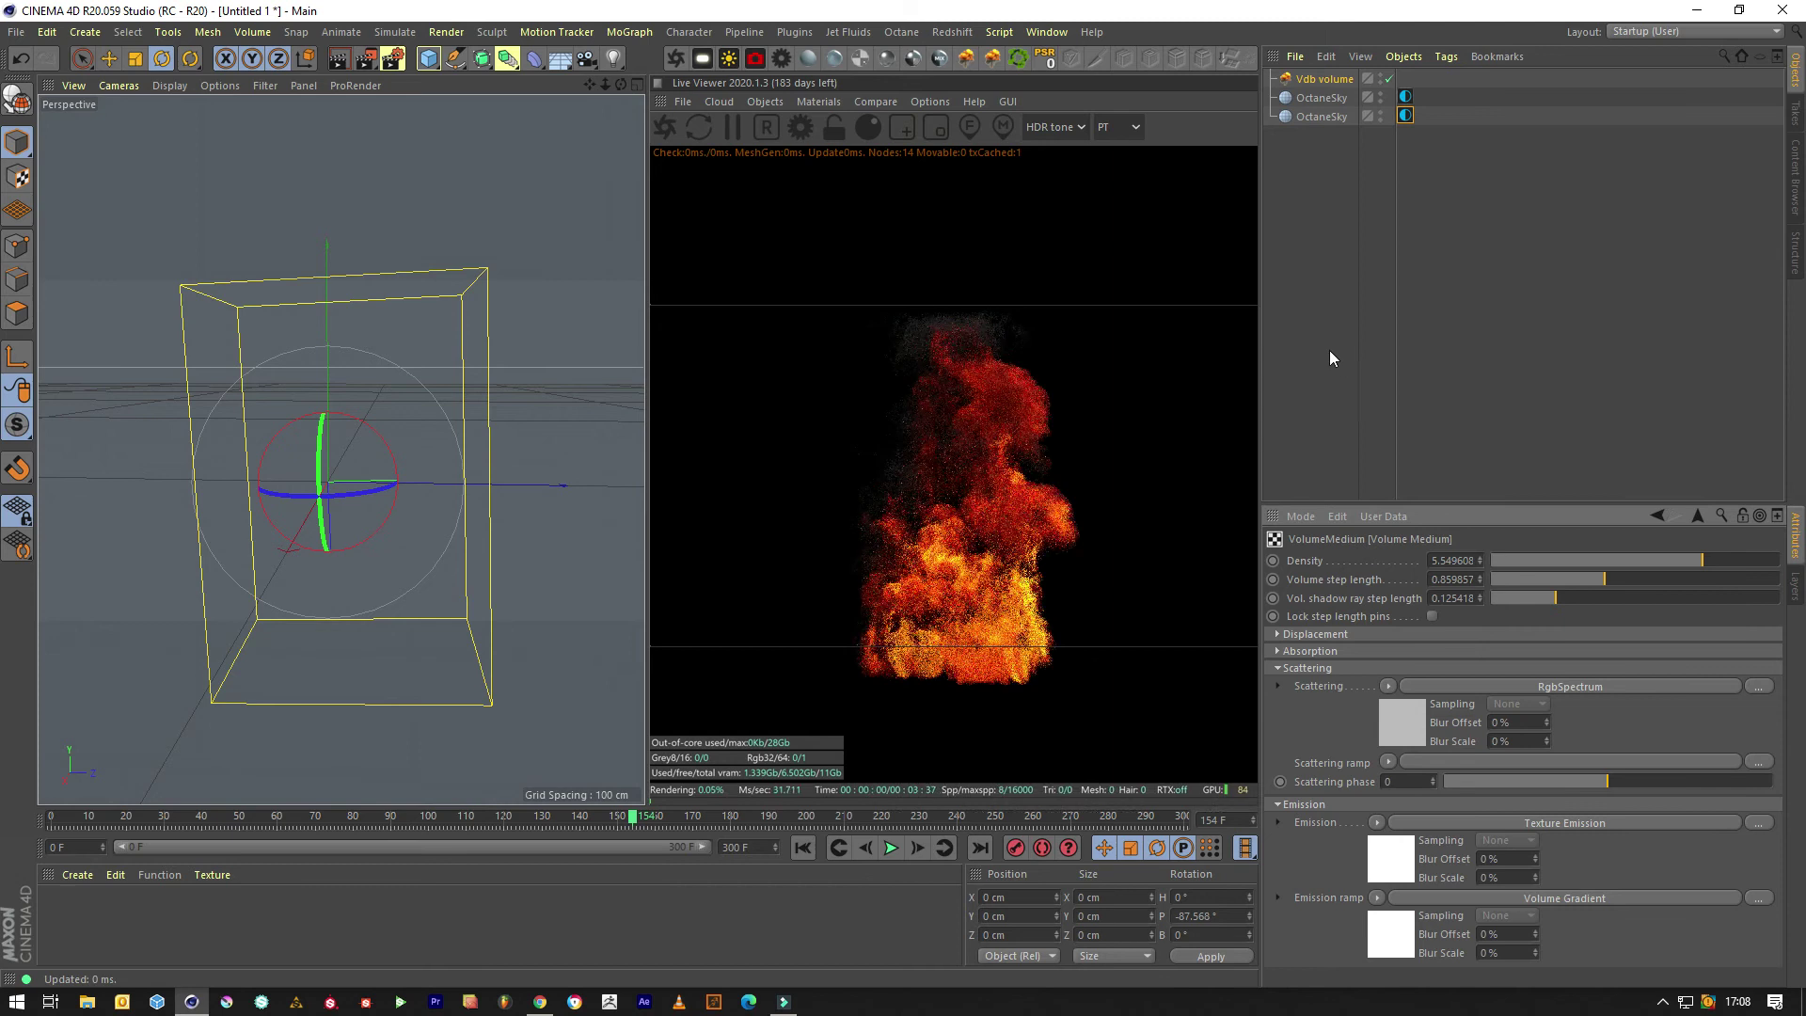
click(1439, 368)
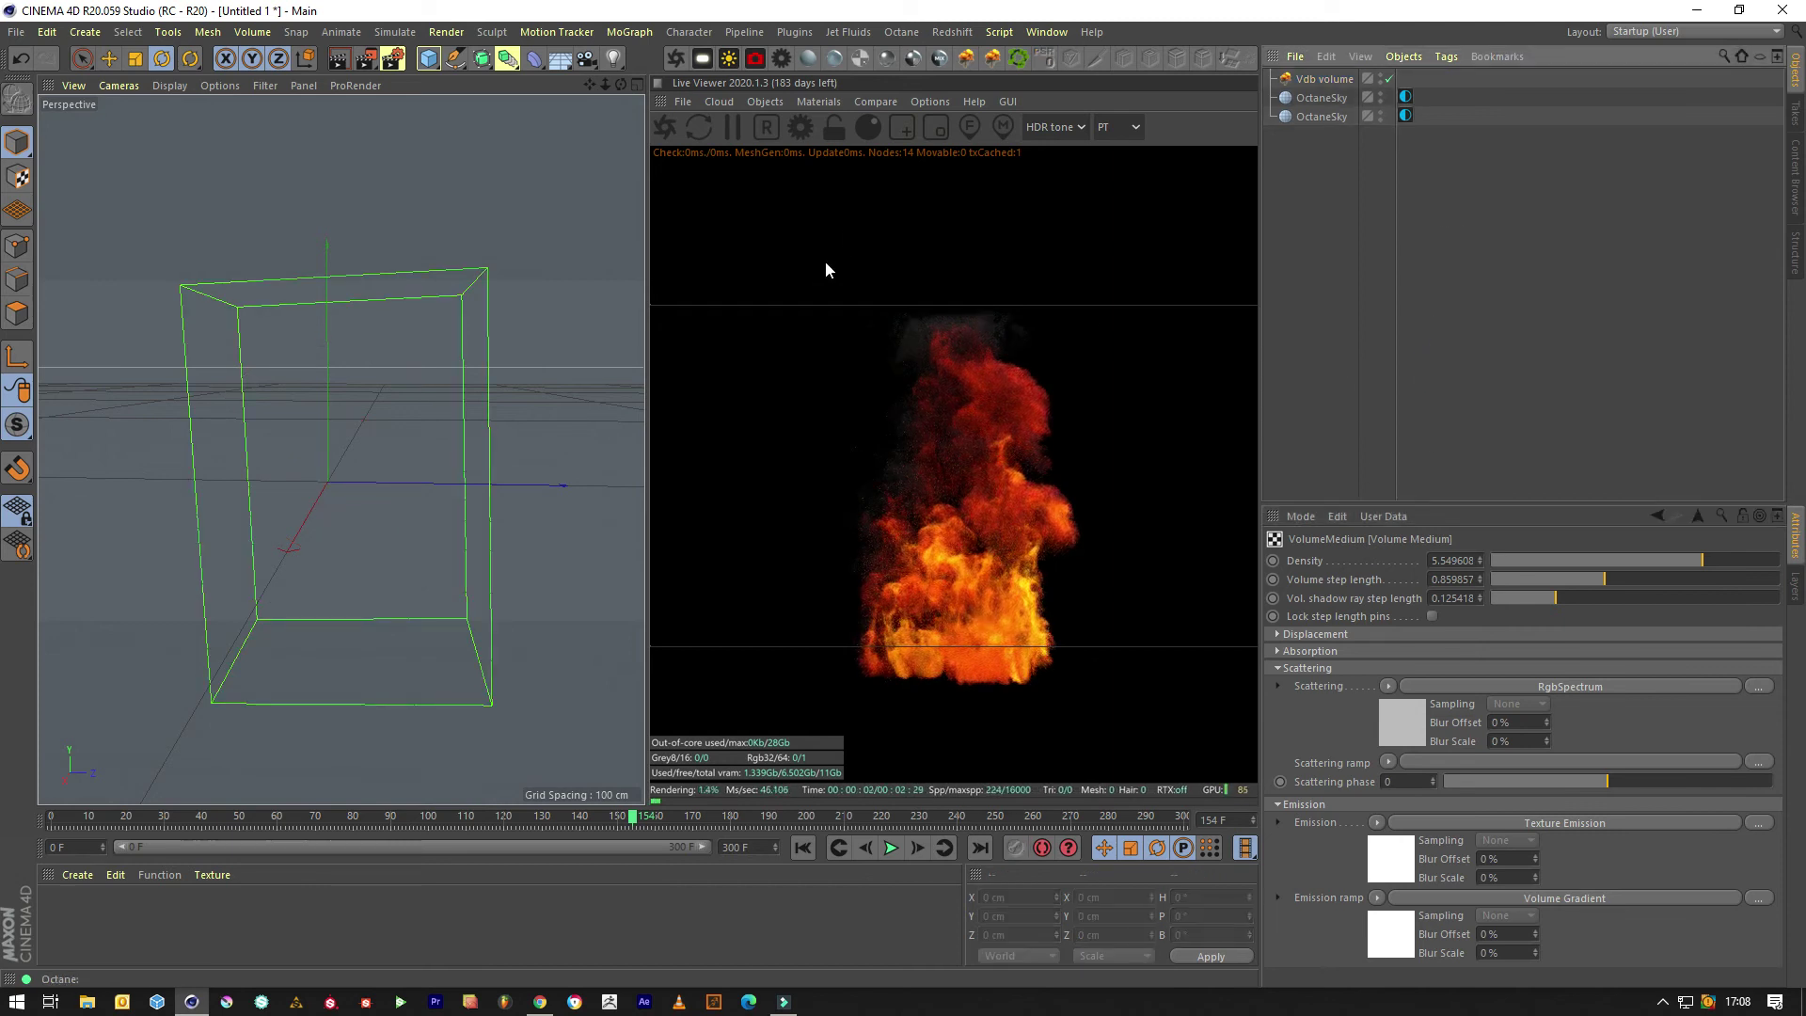
- Pull the camera back so the fire frames smaller, and shorten the Vol. shadow ray step length
drag(606, 83, 606, 84)
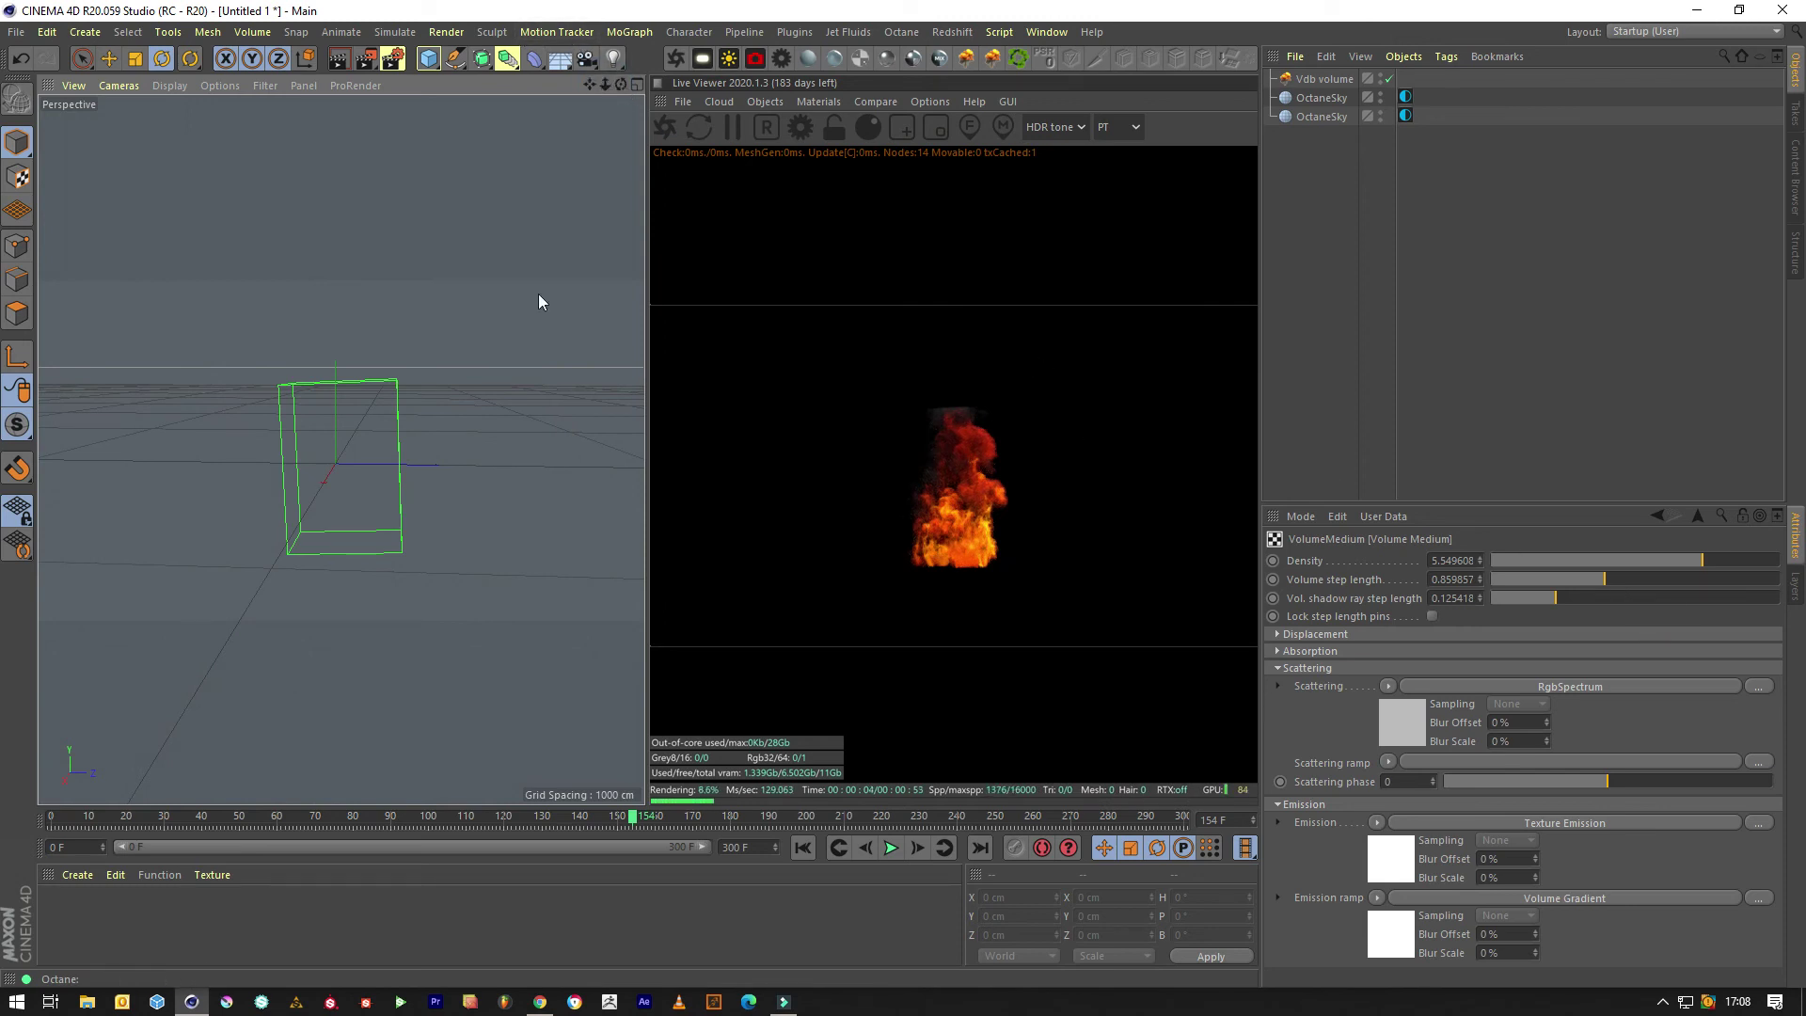
drag(606, 84, 605, 84)
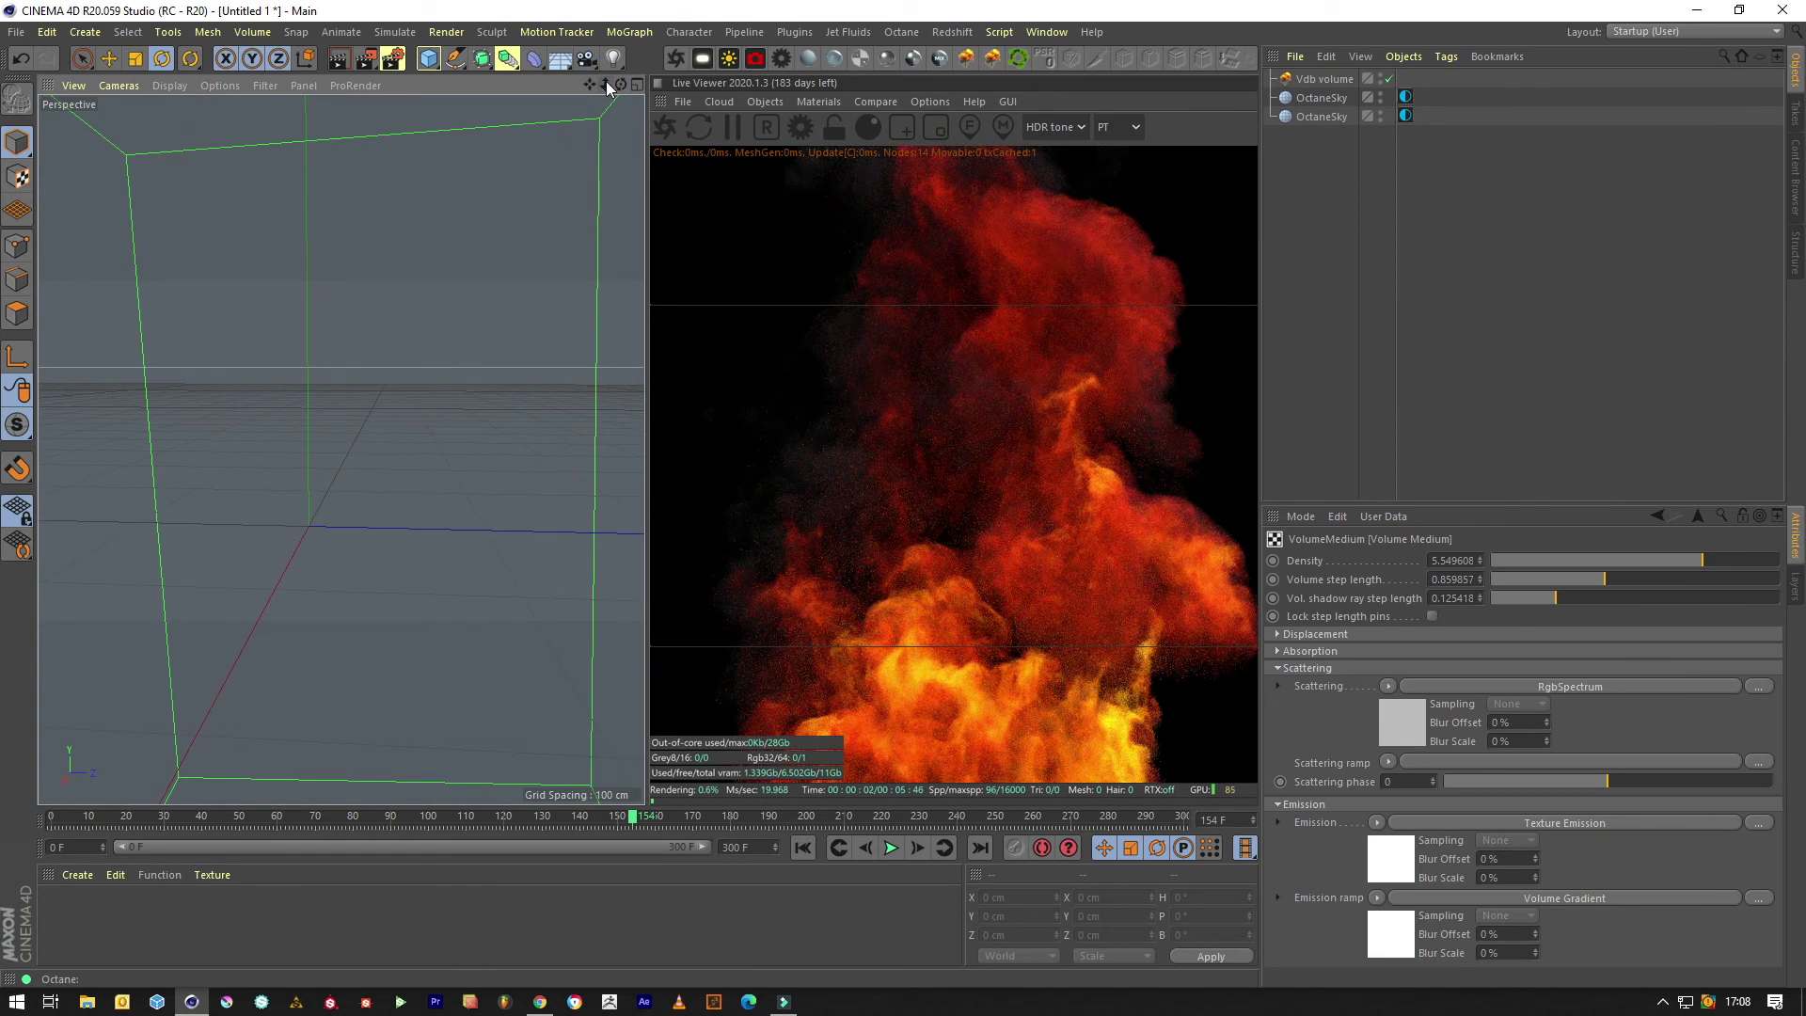
drag(606, 86, 601, 88)
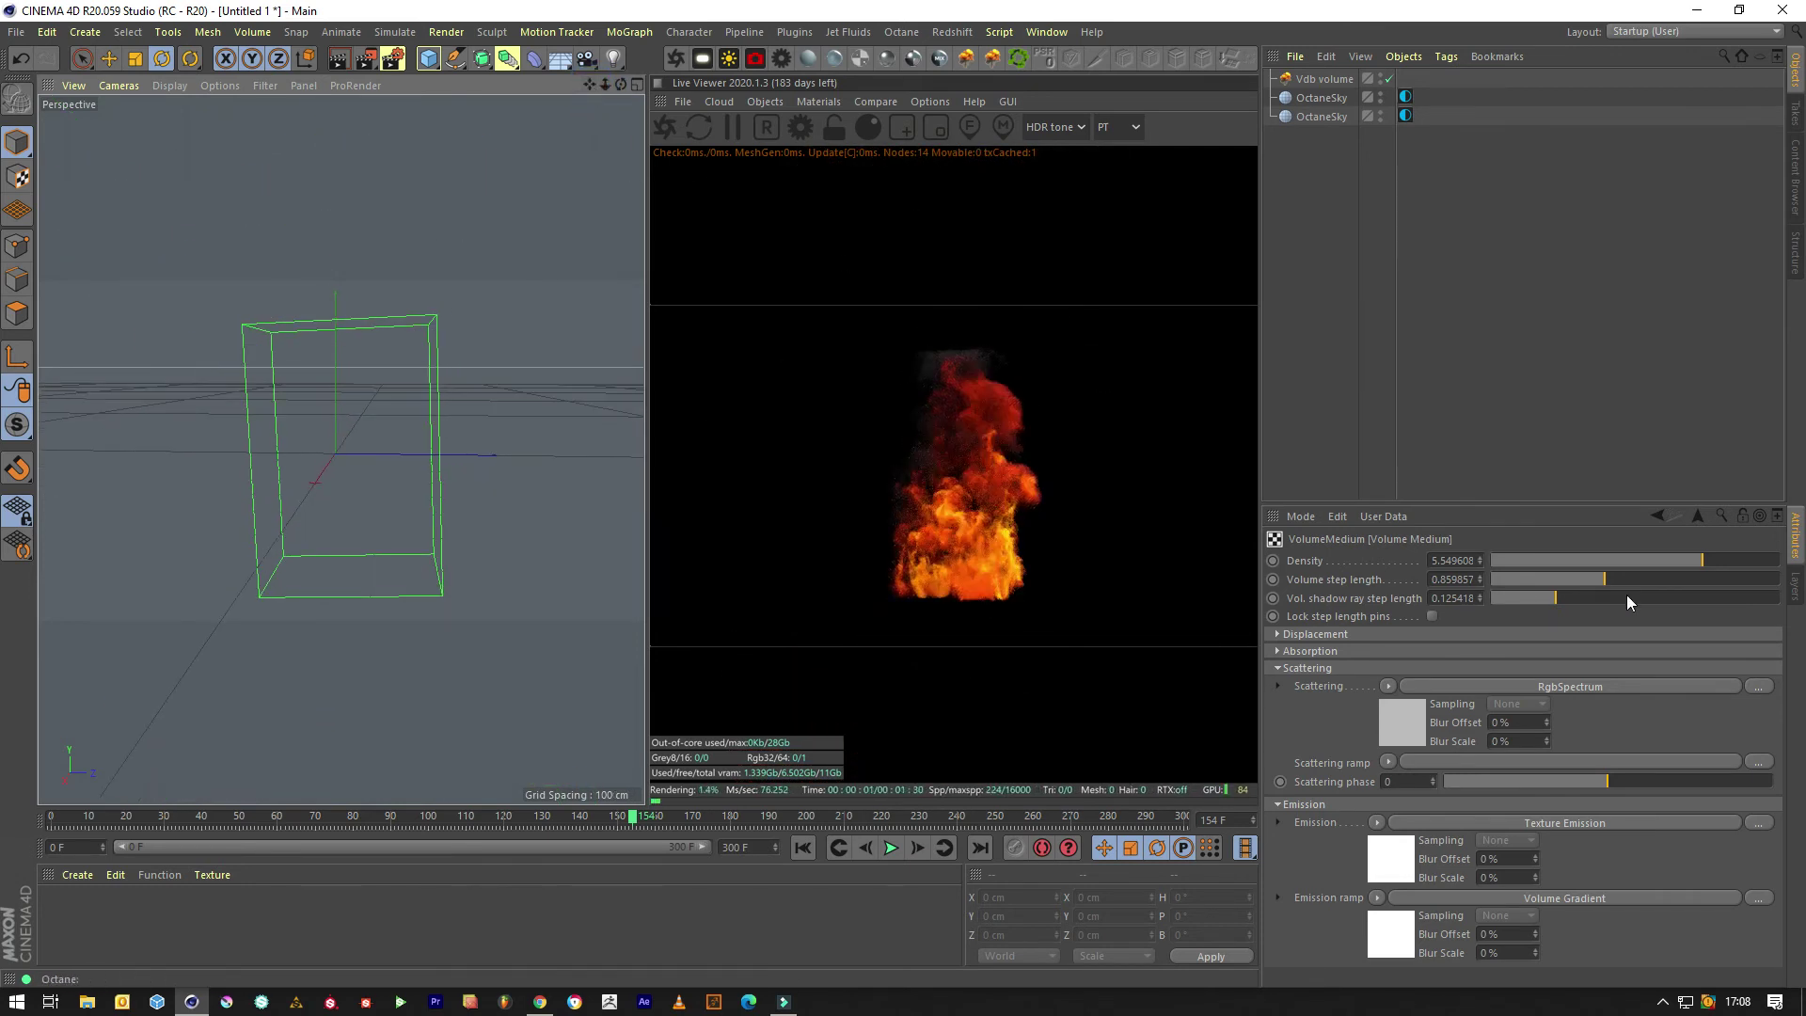
drag(1550, 596, 1585, 581)
- Set Volume step length and Vol. shadow ray step length to 0.4, and lower Density to about 0.5
click(1571, 580)
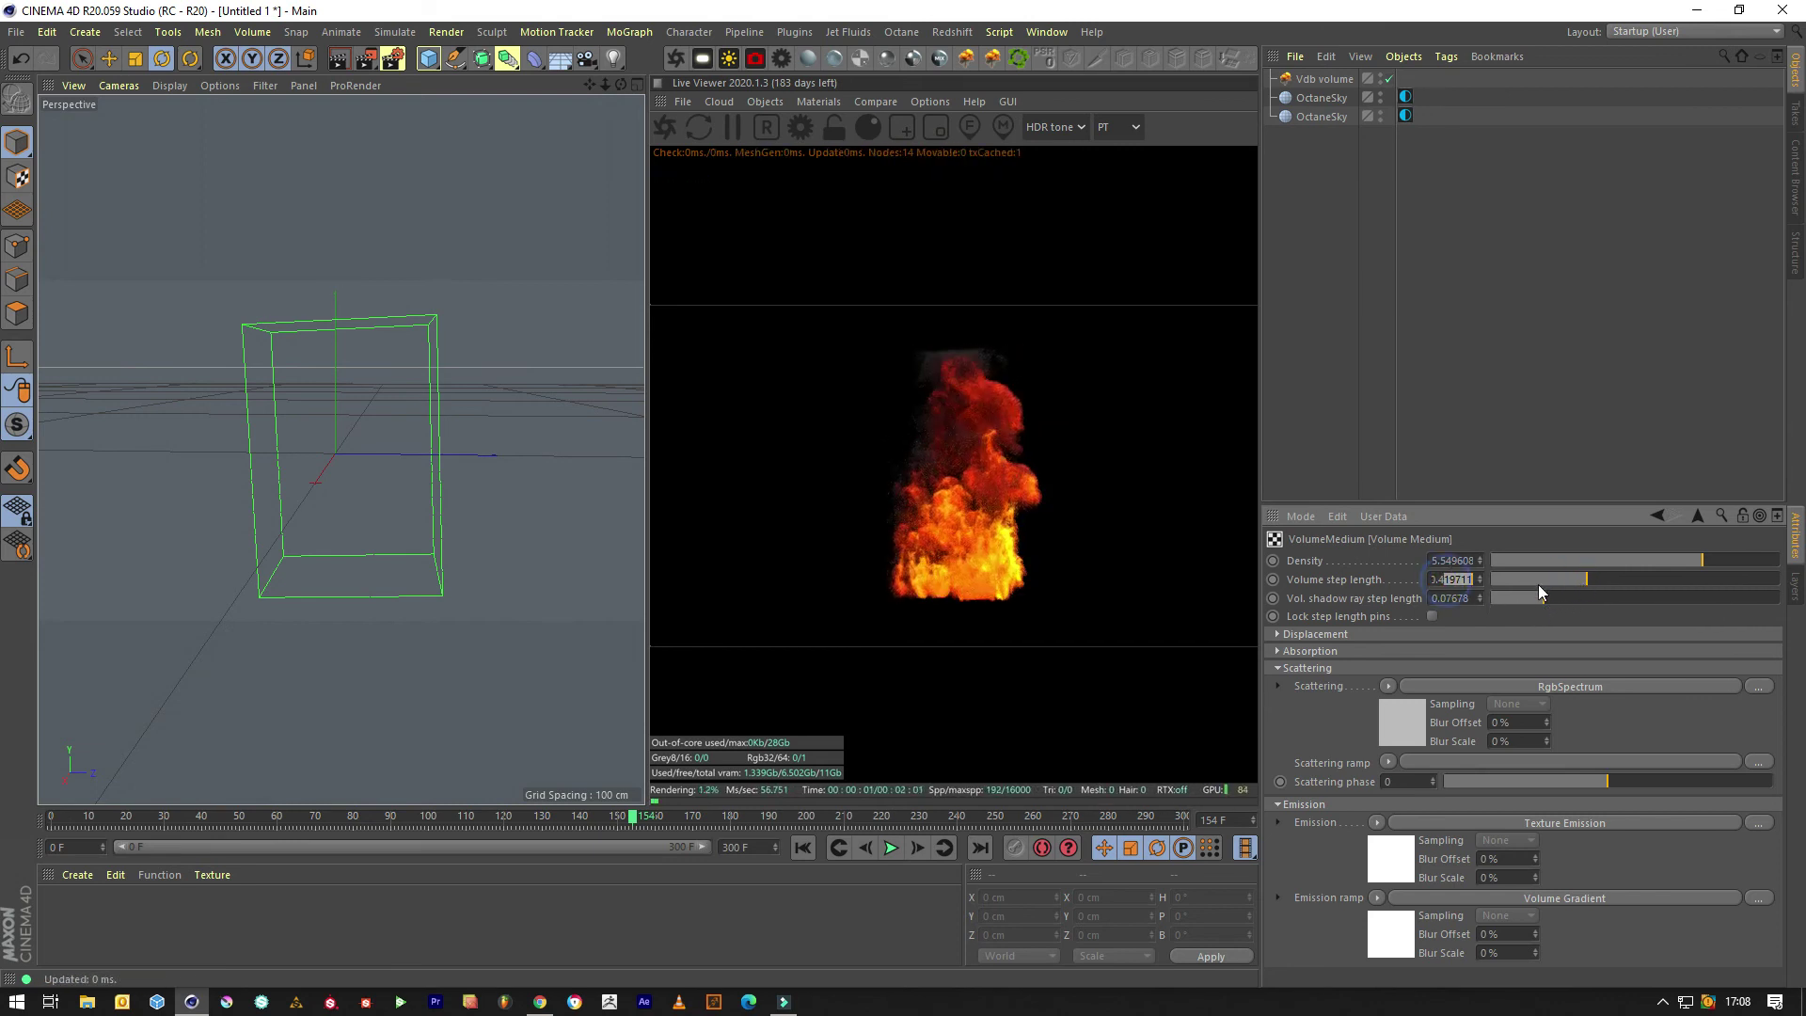
key(BackSpace)
key(Return)
text(4)
key(Return)
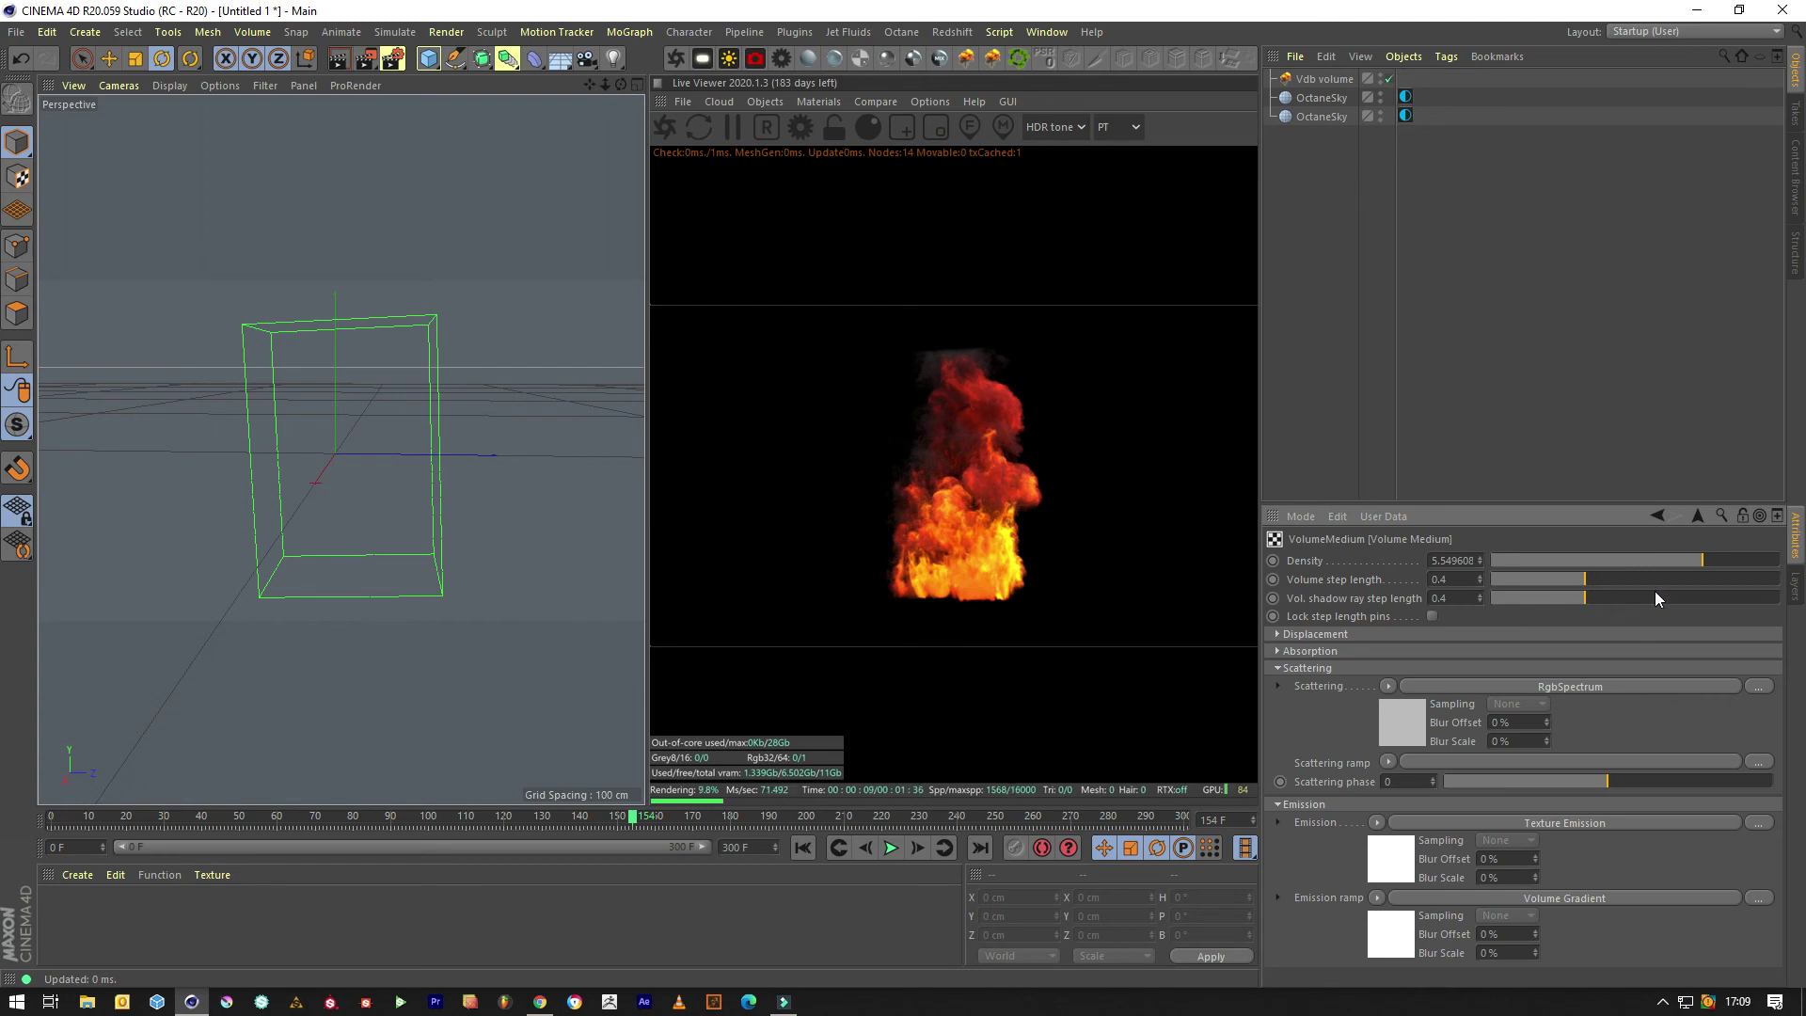
mouse_move(1701, 562)
mouse_down()
mouse_move(1657, 561)
mouse_move(1679, 561)
mouse_up()
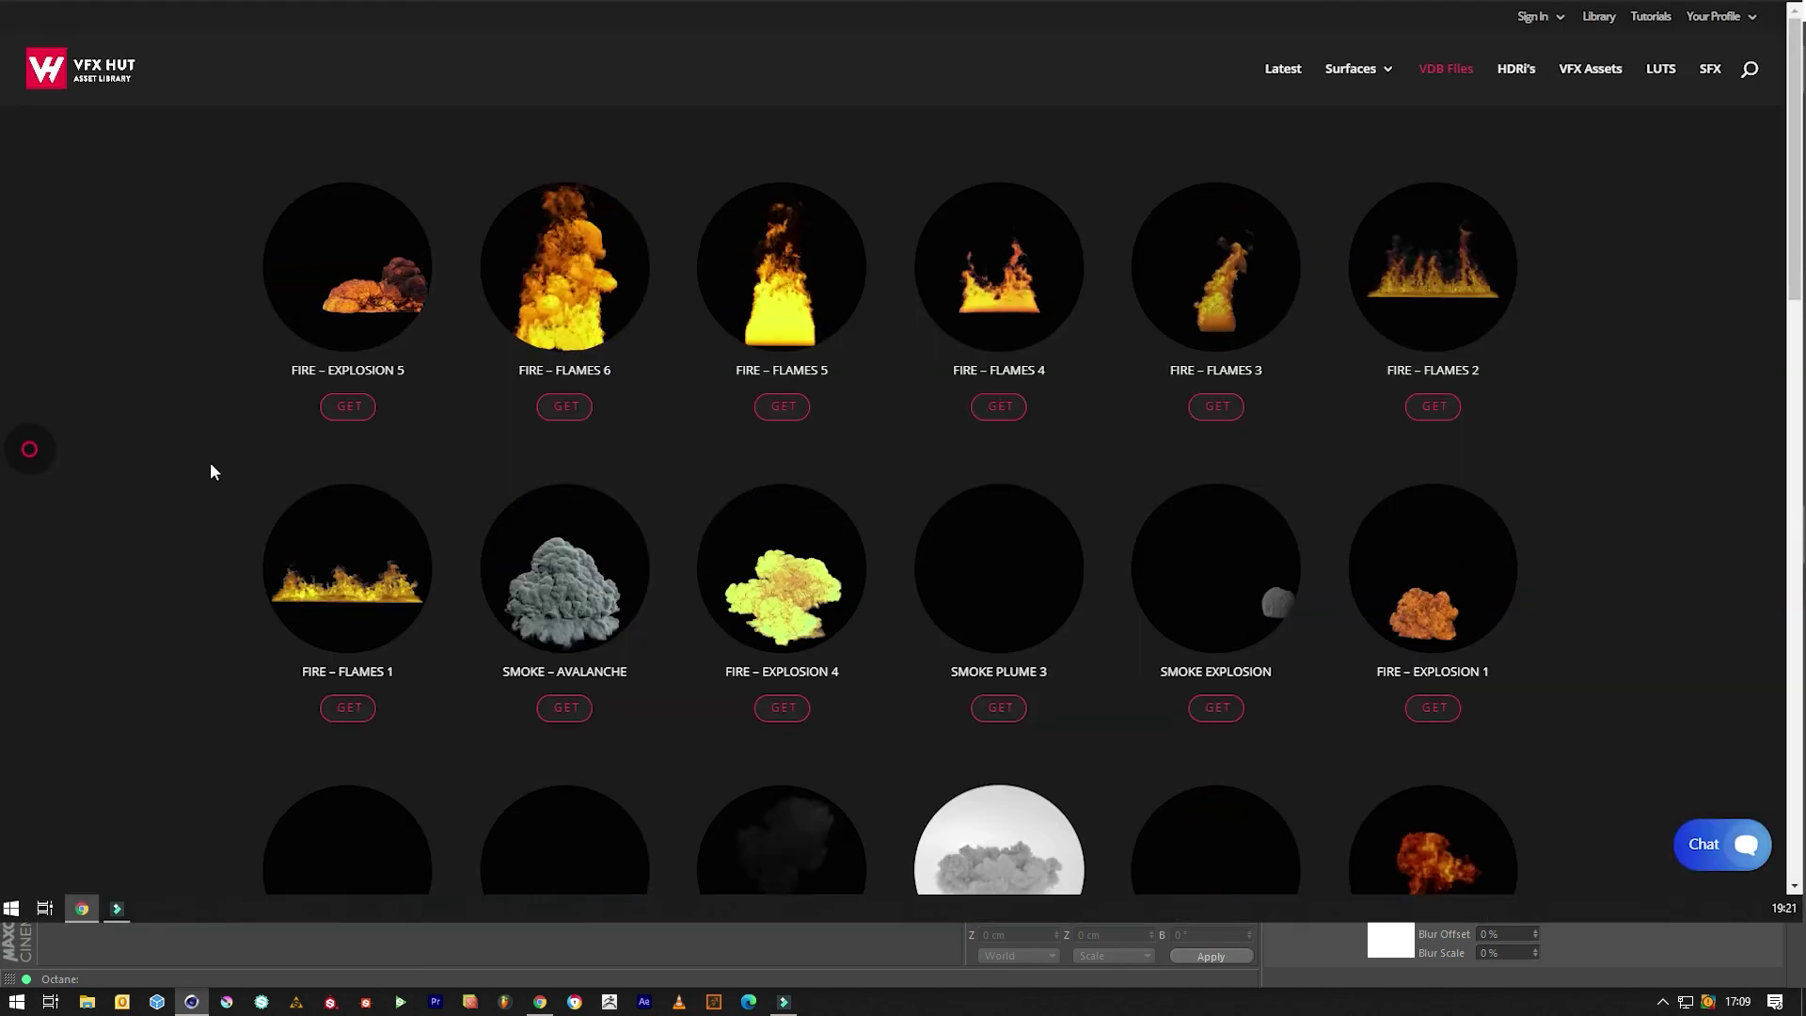
- Scroll down and back up through the VFX Hut VDB Files list of fire and smoke assets
scroll(211, 463, down, 3)
scroll(211, 463, down, 9)
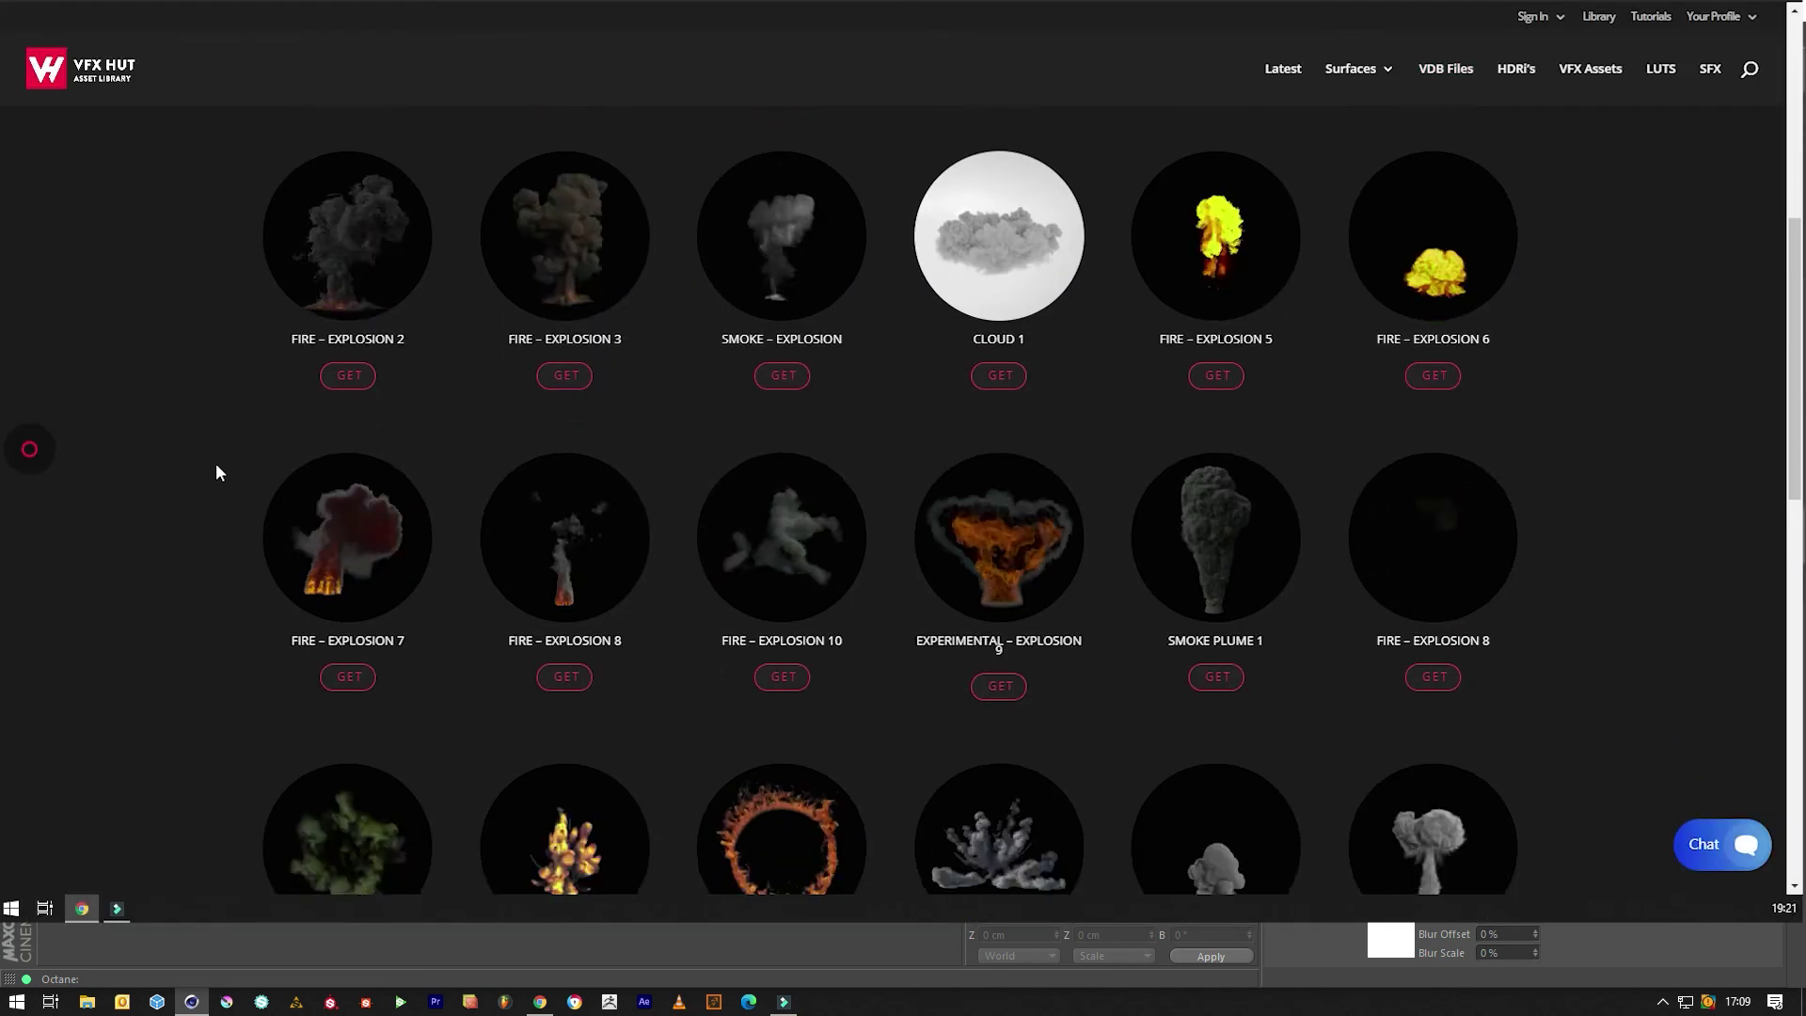
scroll(216, 473, down, 2)
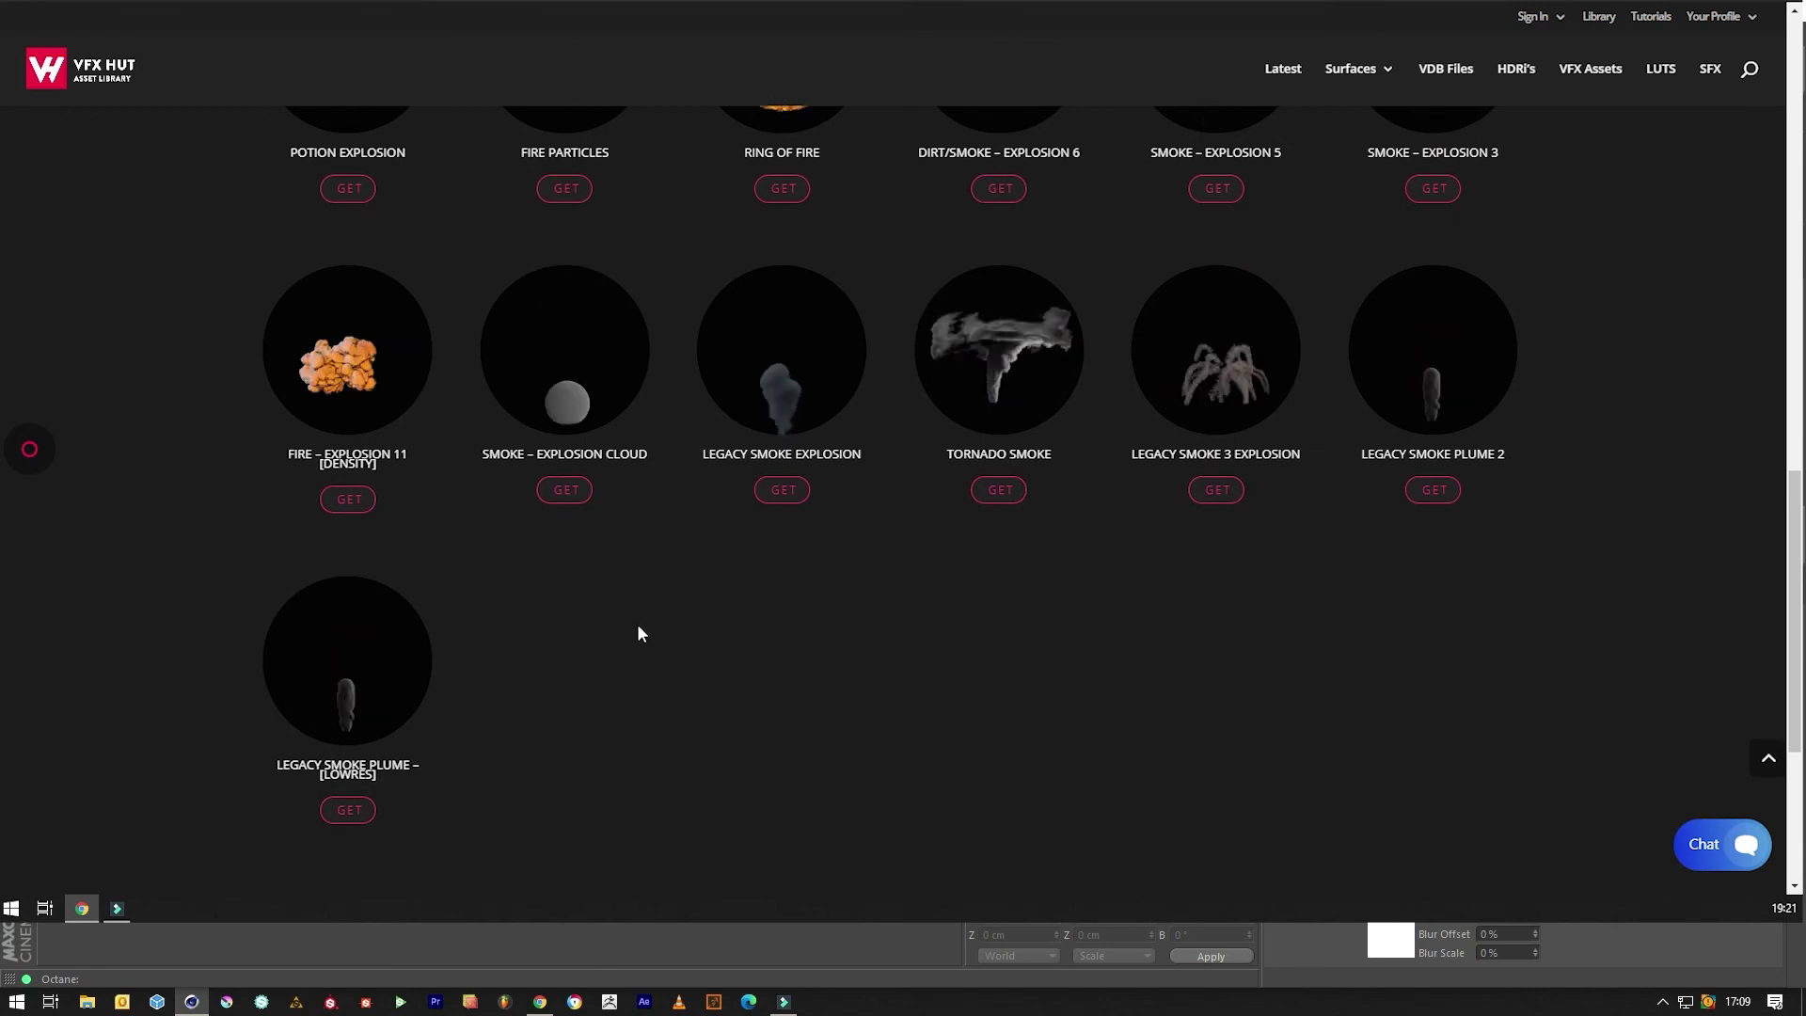
scroll(677, 618, up, 3)
scroll(677, 618, up, 7)
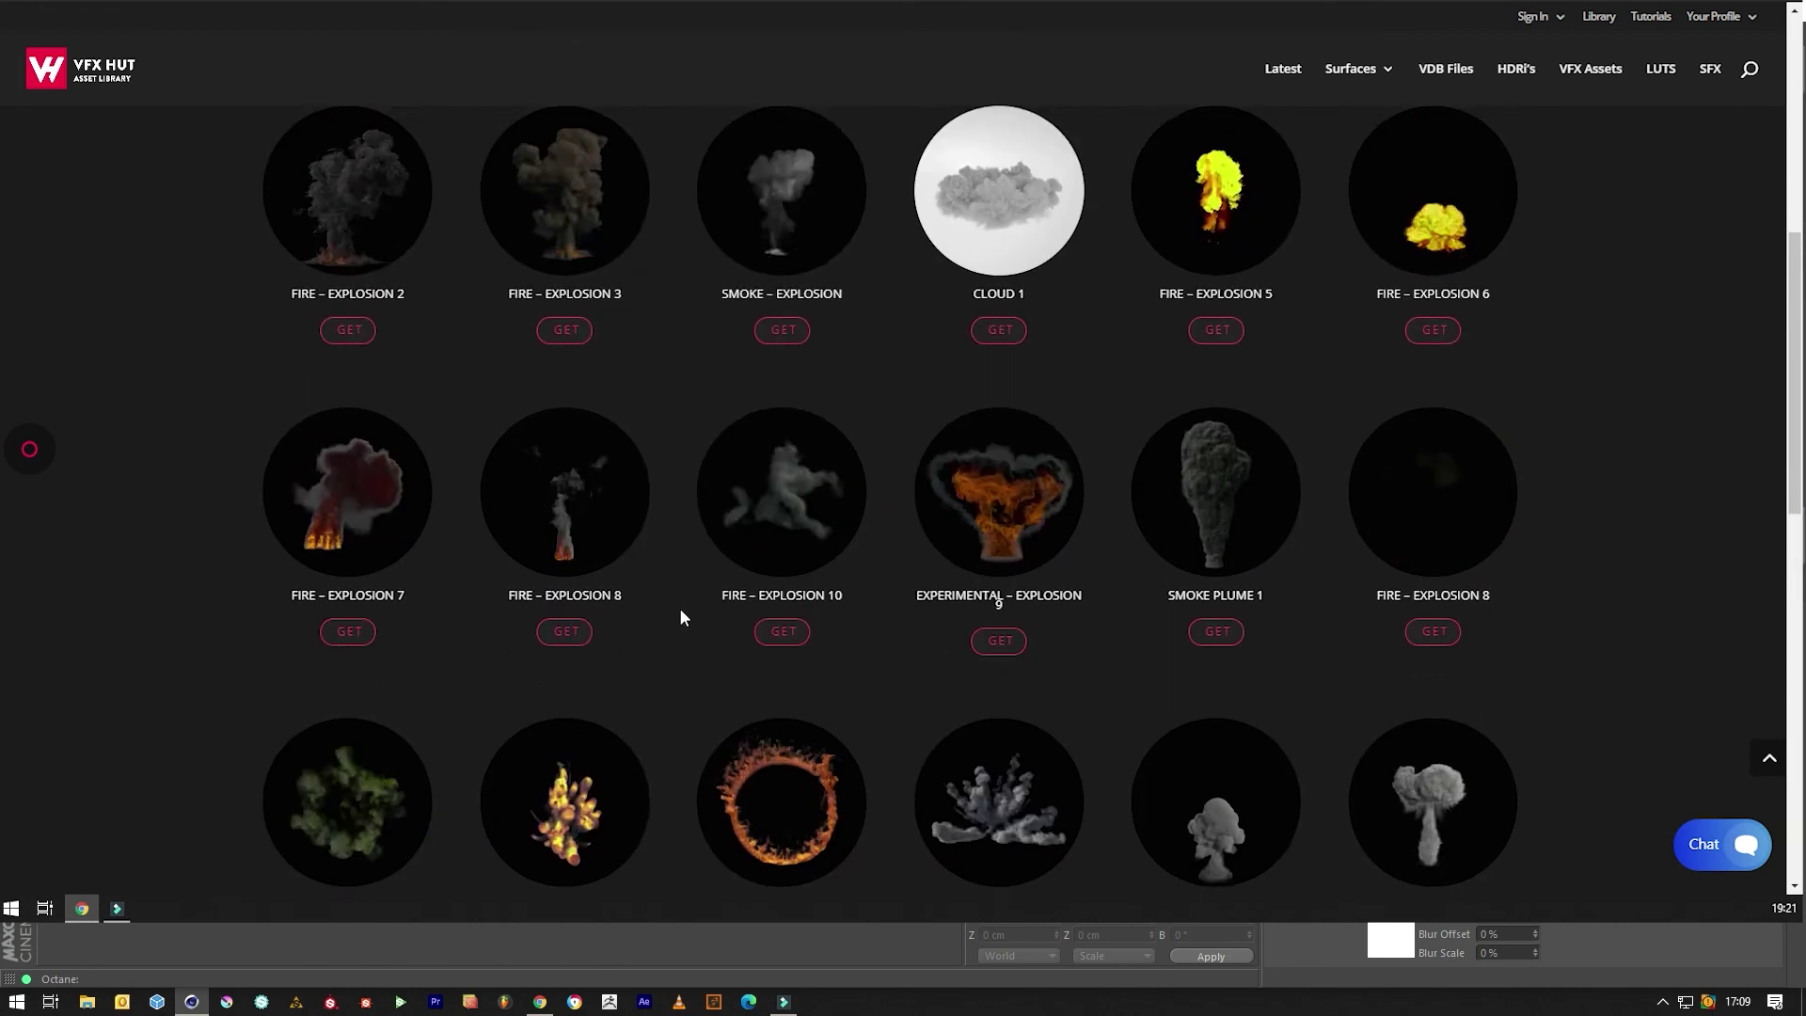
scroll(701, 568, up, 2)
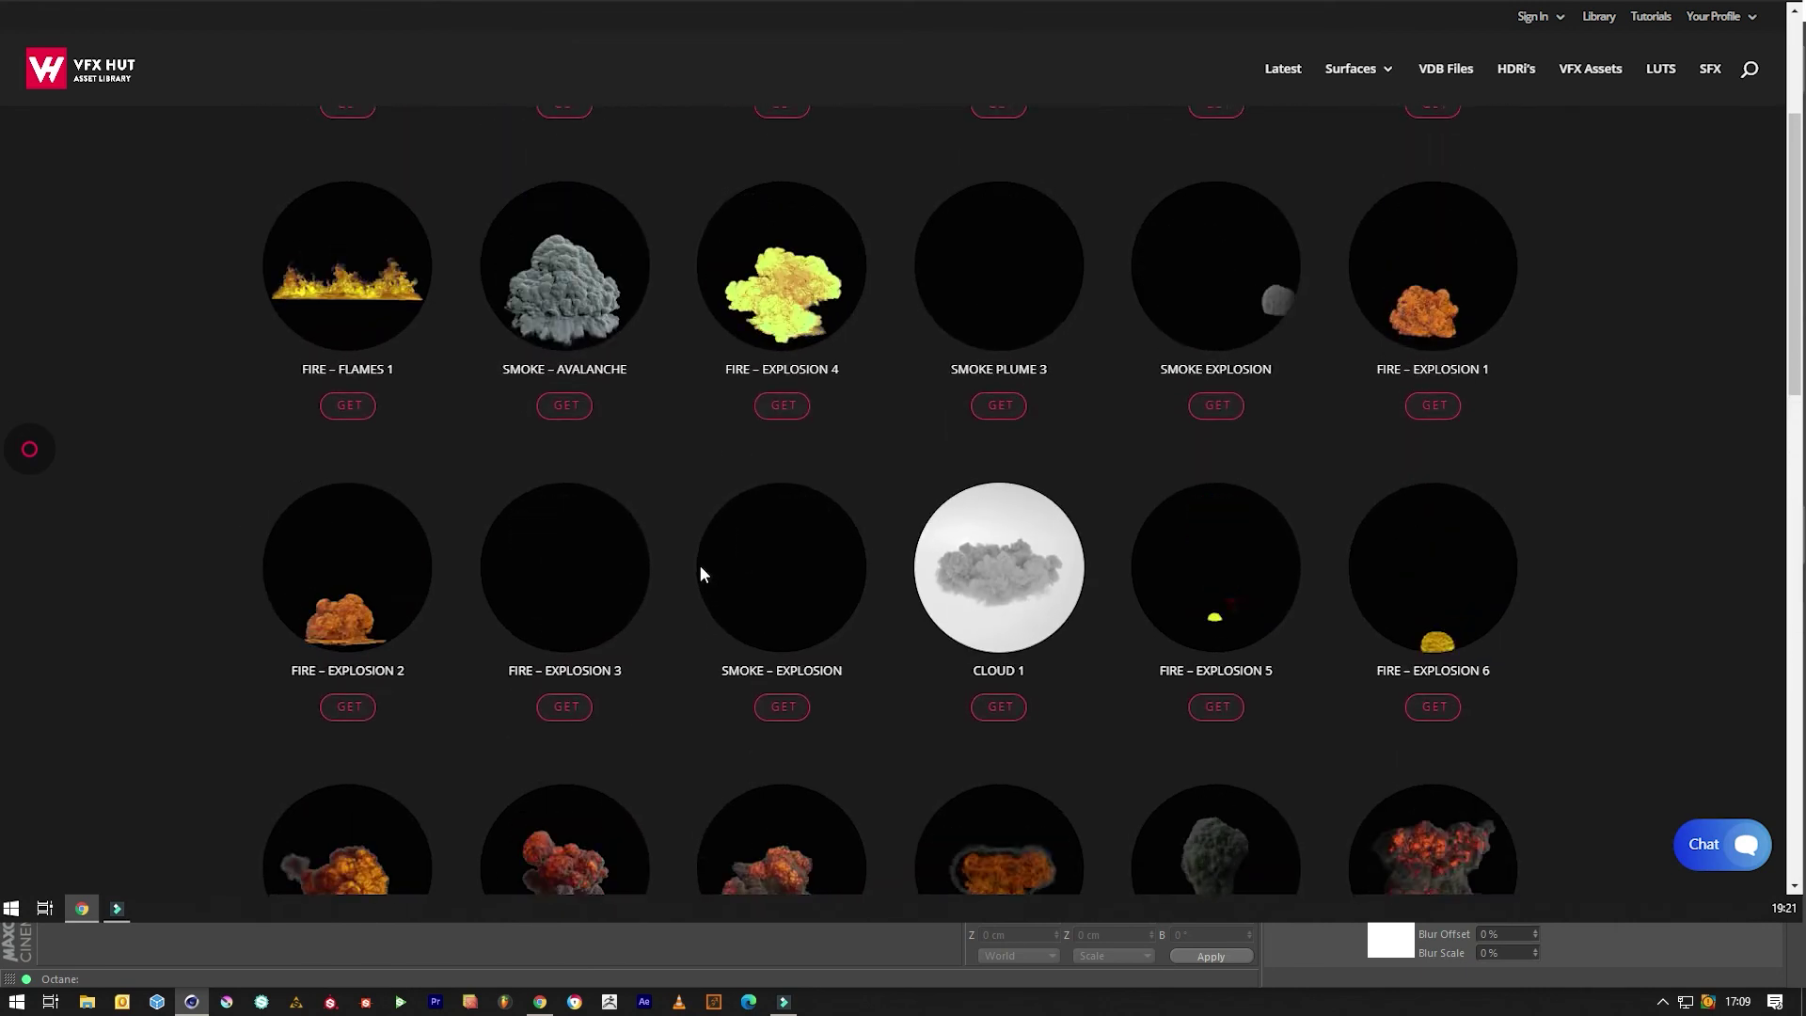
scroll(688, 546, up, 4)
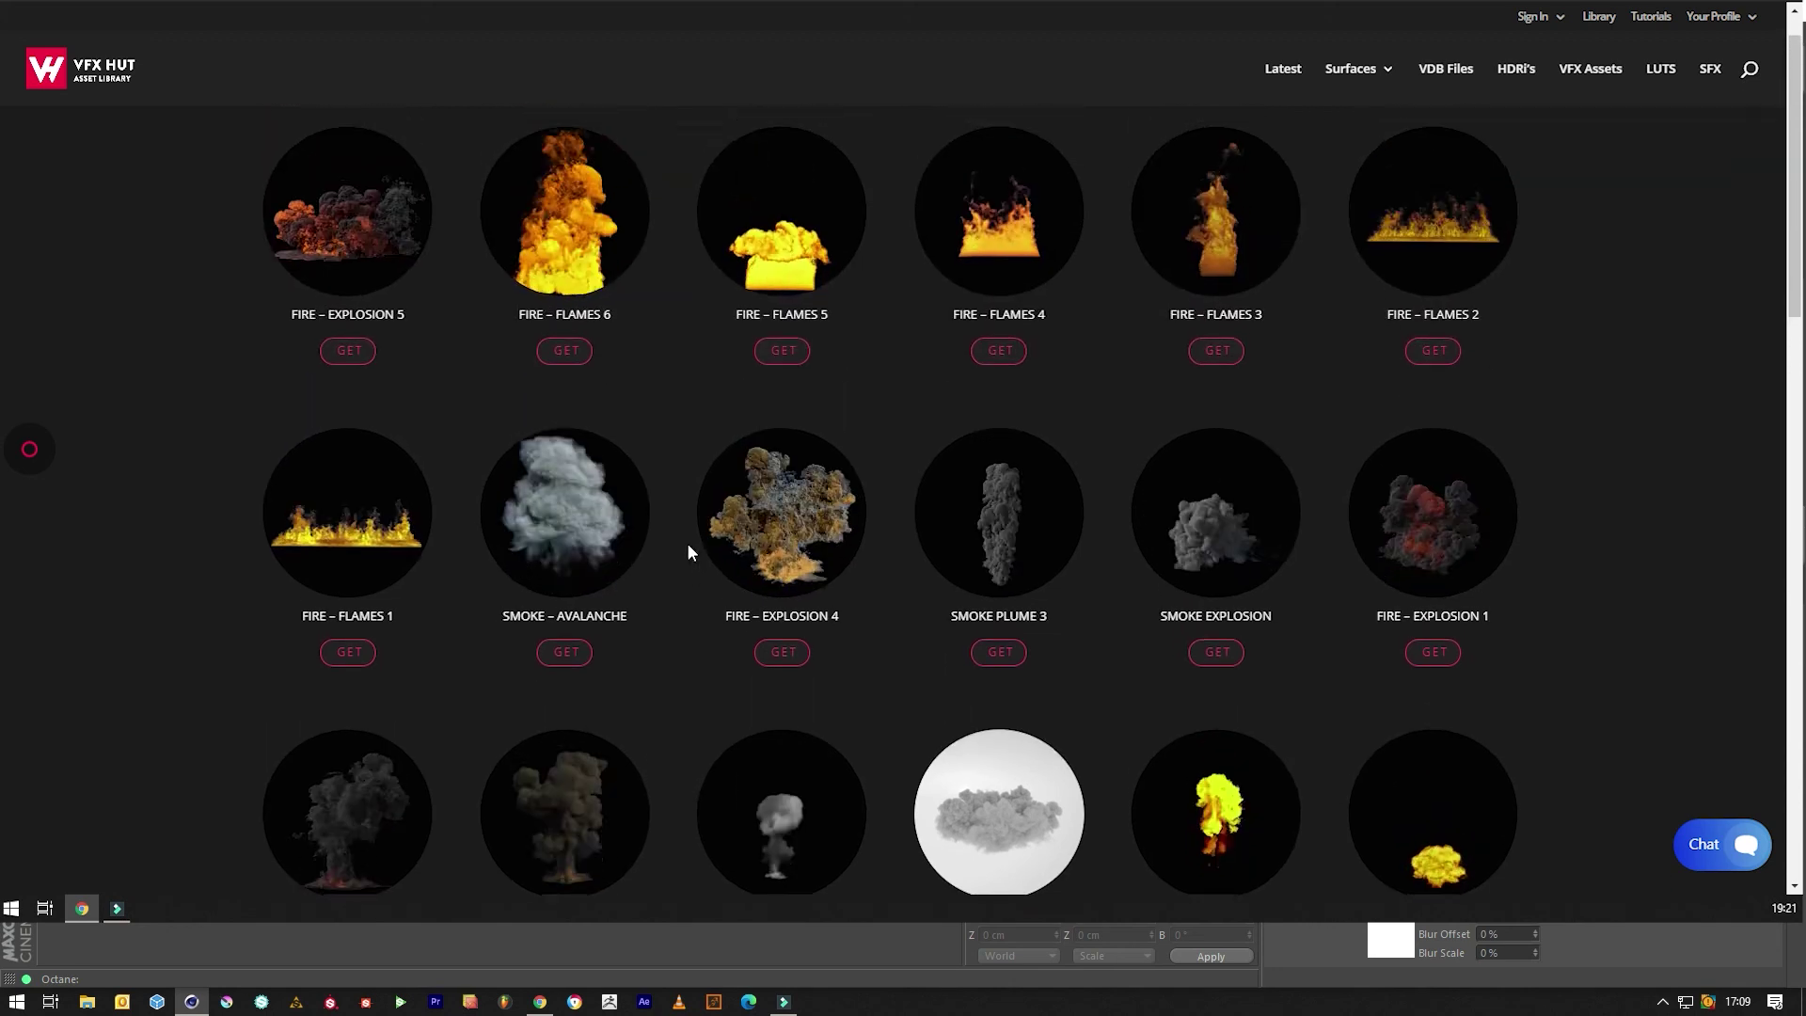